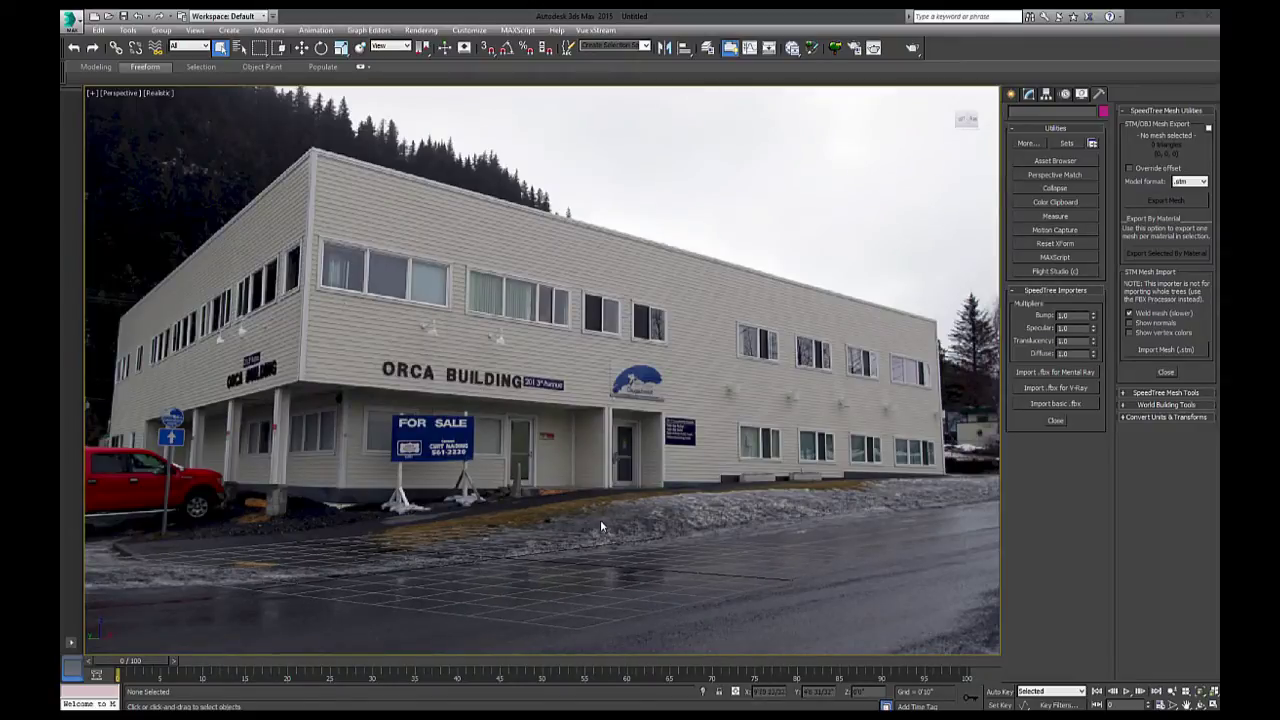
Create a box on the ground grid, about 6'11" long, 12'10" wide and 3'2" high
{"action": "middle_click_drag", "start_coordinate": [600, 519], "coordinate": [605, 532], "text": "alt"}
{"action": "middle_click_drag", "start_coordinate": [581, 489], "coordinate": [591, 540], "text": "alt"}
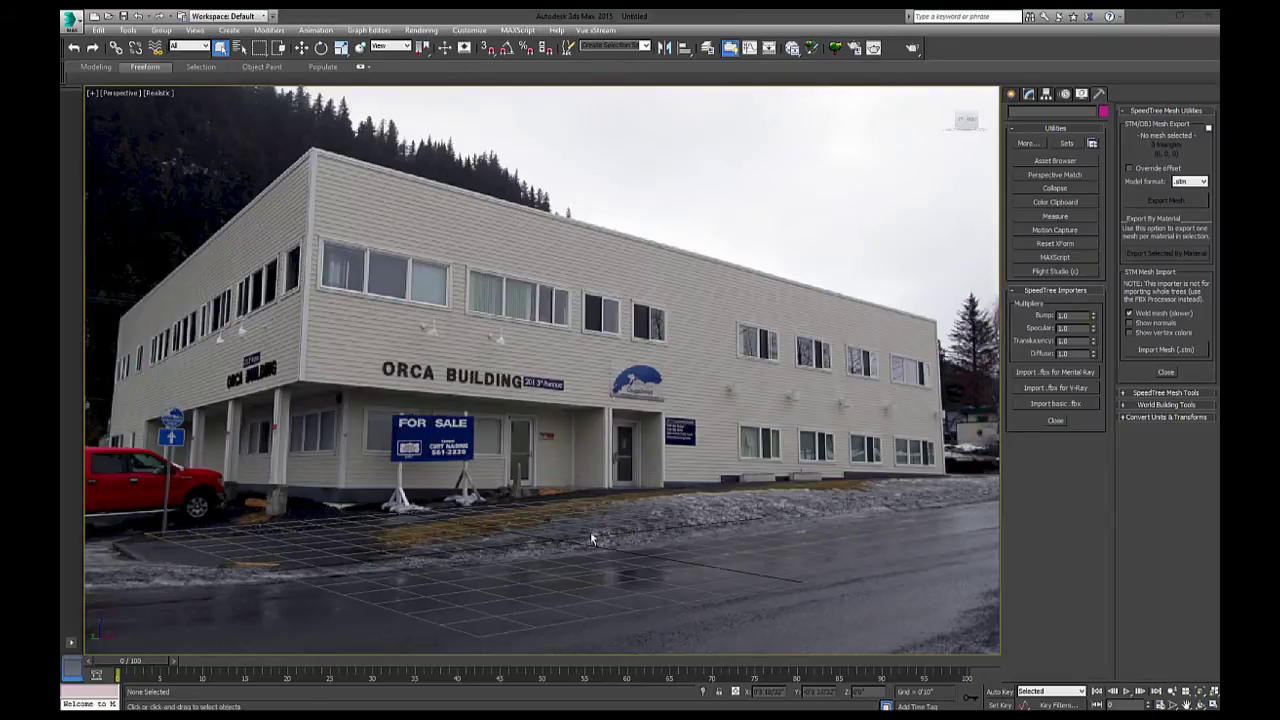
{"action": "left_click", "coordinate": [1011, 93]}
{"action": "left_click", "coordinate": [1032, 171]}
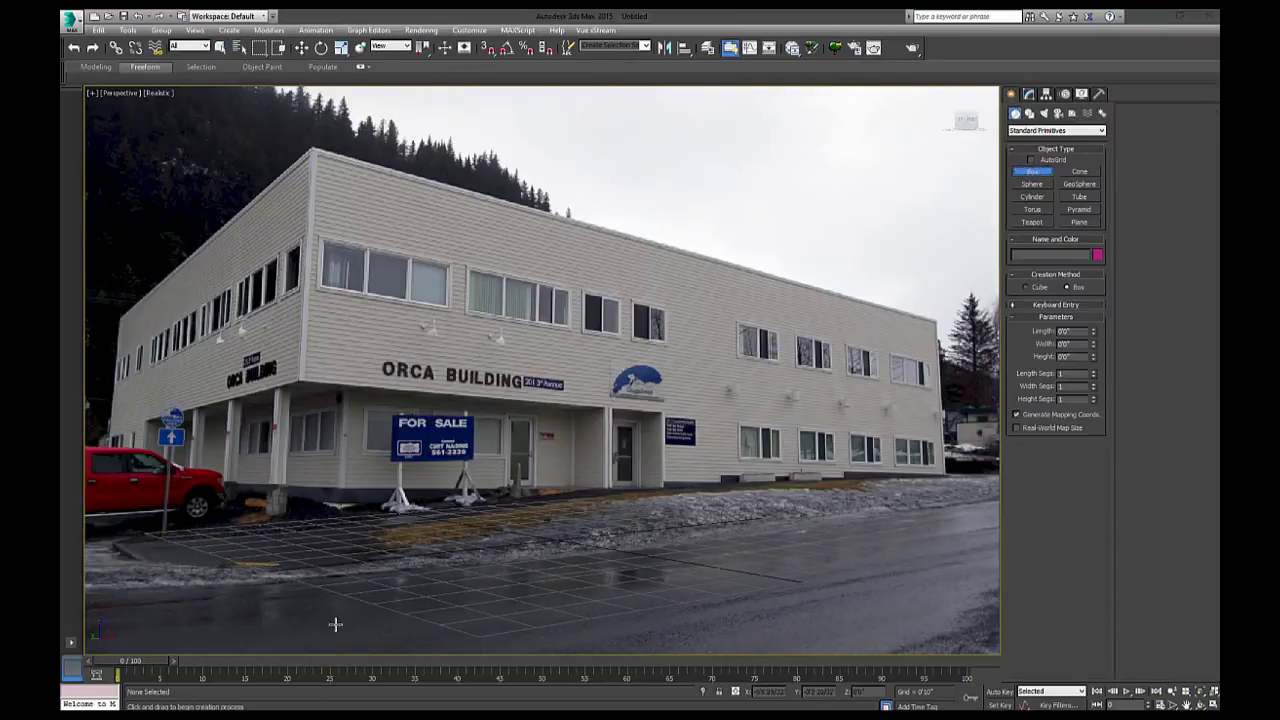
{"action": "left_click_drag", "start_coordinate": [380, 519], "coordinate": [995, 508]}
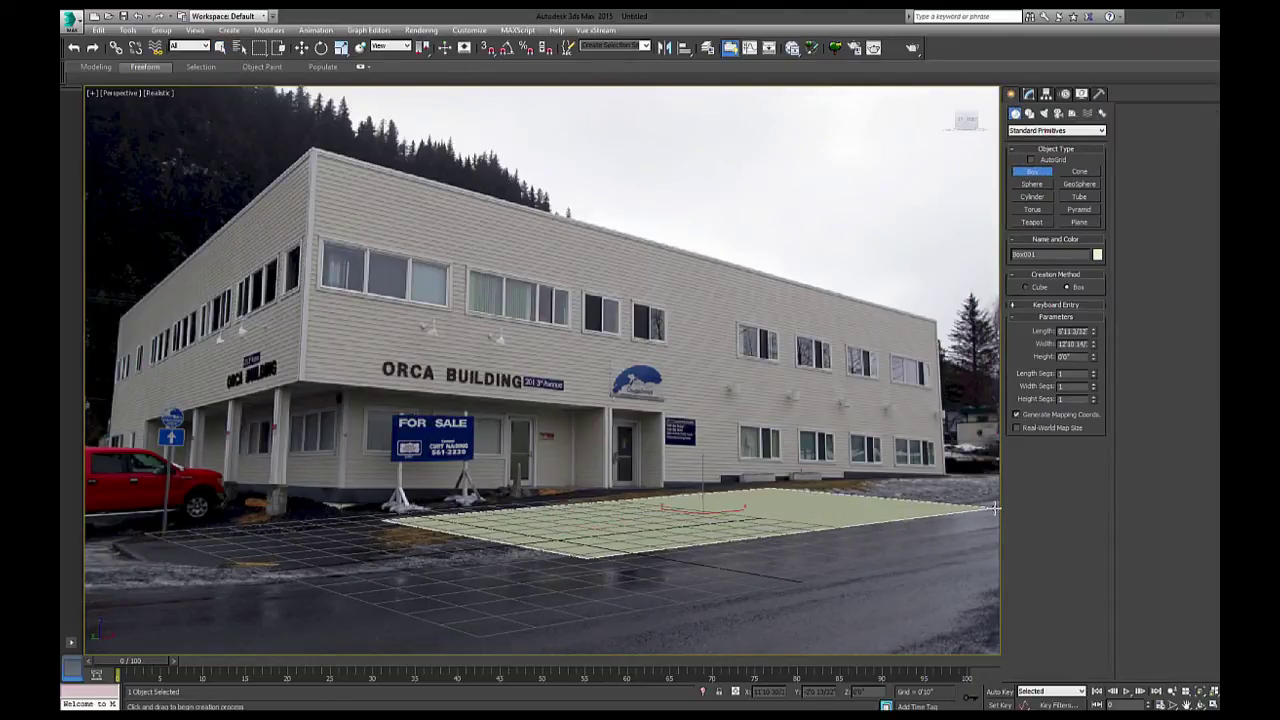
{"action": "left_click", "coordinate": [956, 362]}
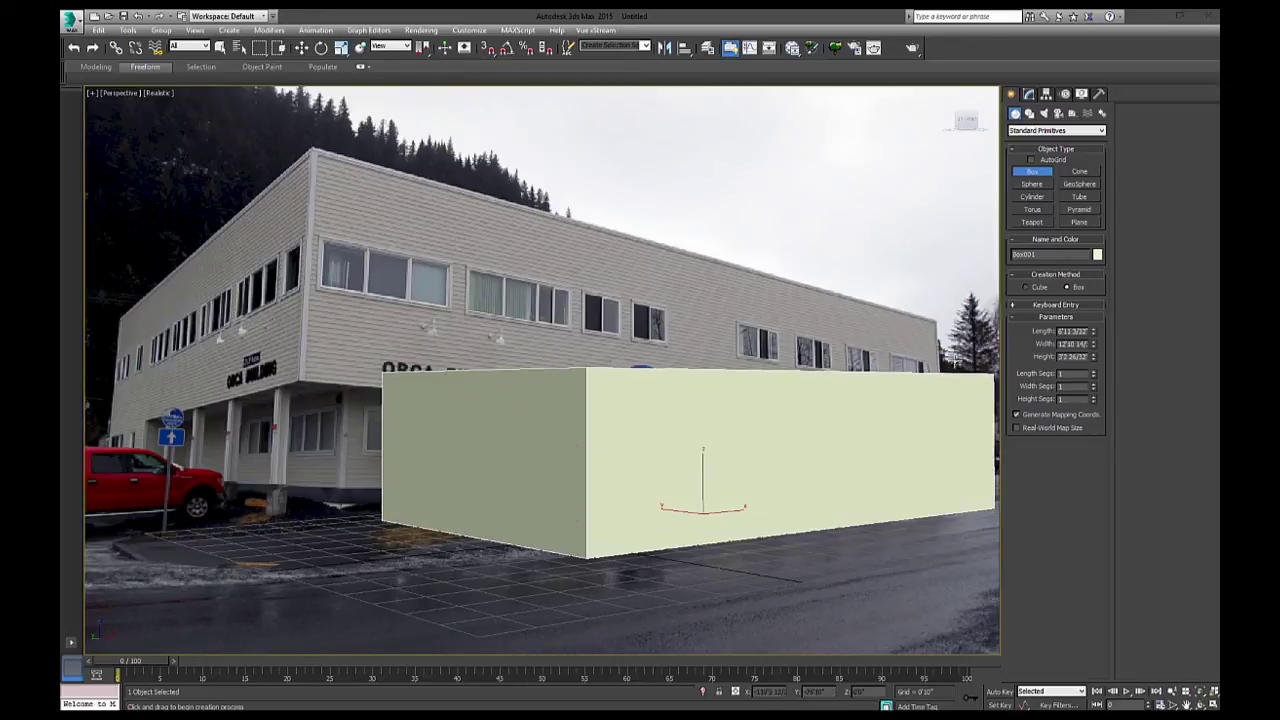
Orbit the perspective view until the box roughly follows the building's angles, and create a camera from that view
{"action": "middle_click_drag", "start_coordinate": [471, 489], "coordinate": [462, 398], "text": "alt"}
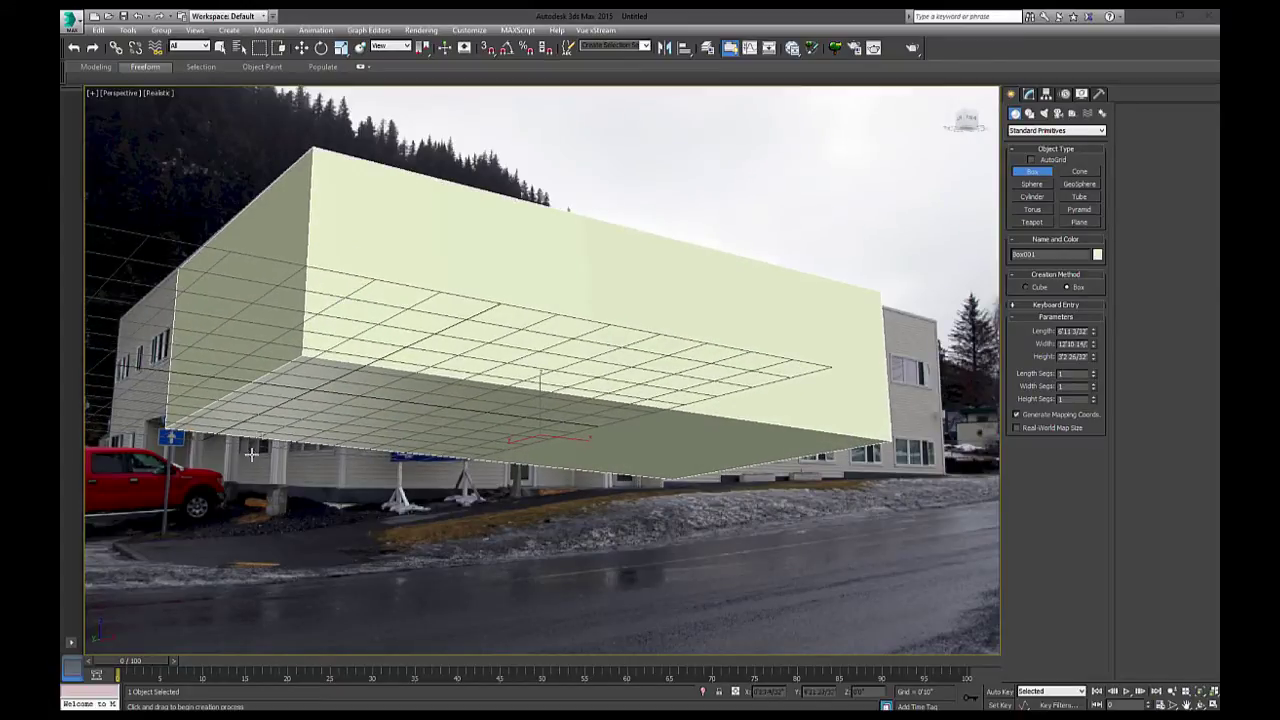
{"action": "middle_click_drag", "start_coordinate": [250, 455], "coordinate": [715, 271], "text": "alt"}
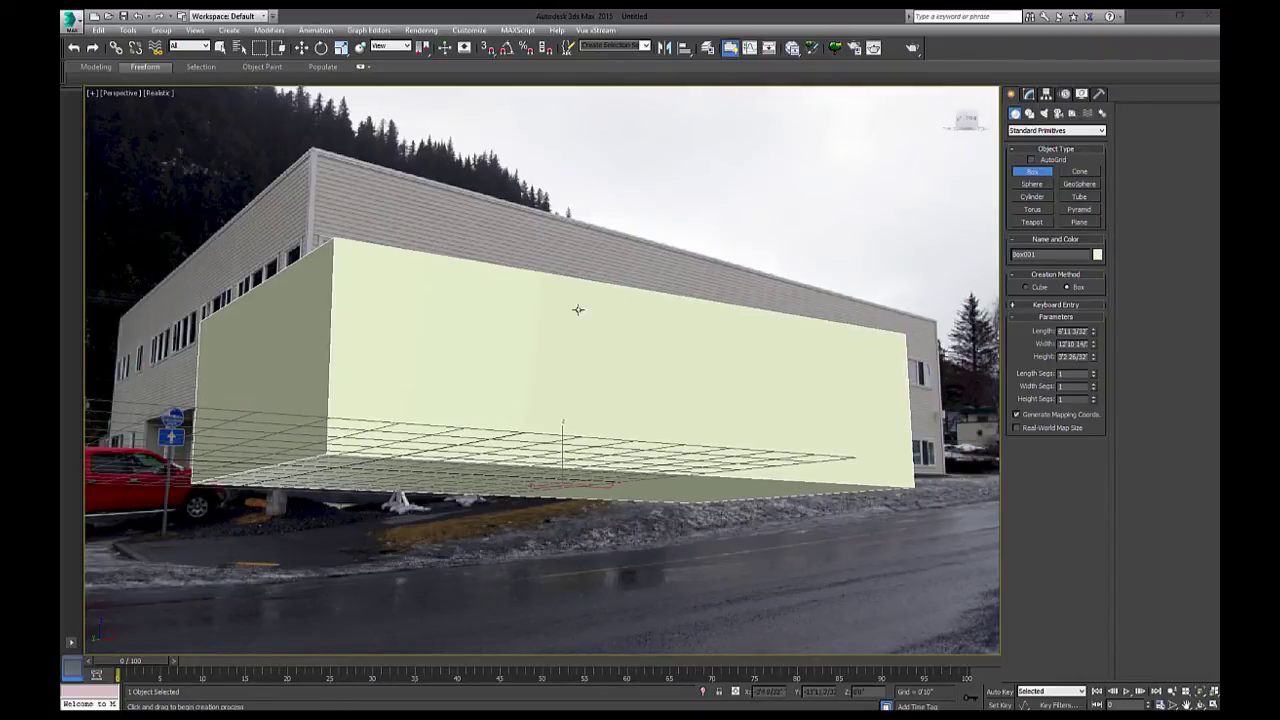
{"action": "left_click", "coordinate": [221, 47]}
{"action": "left_click", "coordinate": [576, 148]}
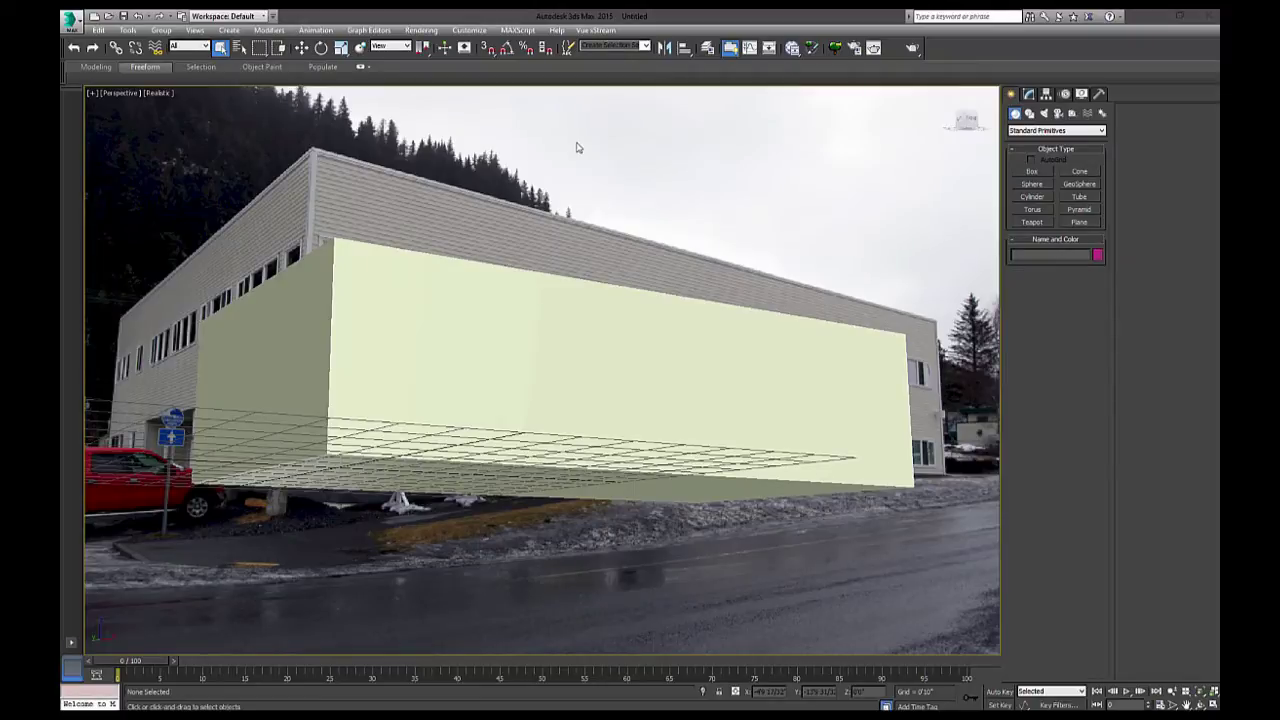
{"action": "key", "text": "ctrl+c"}
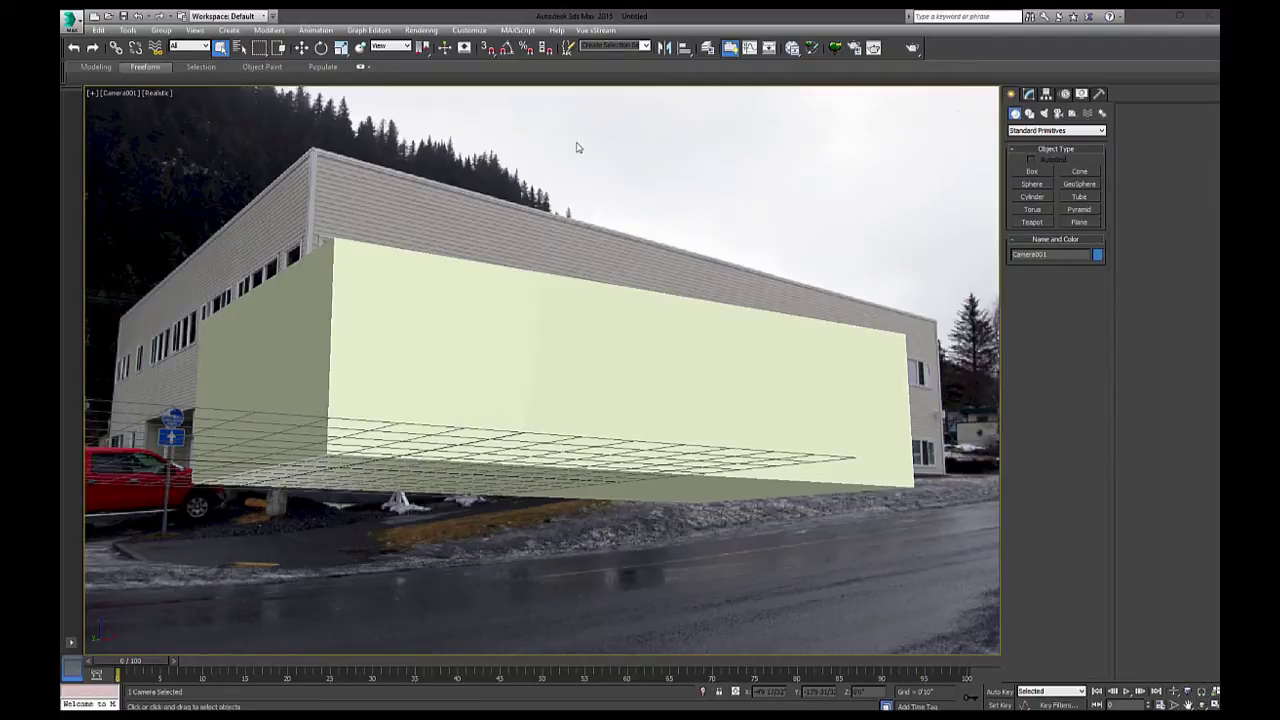
Change the new camera's type to Free Camera
{"action": "left_click", "coordinate": [1028, 95]}
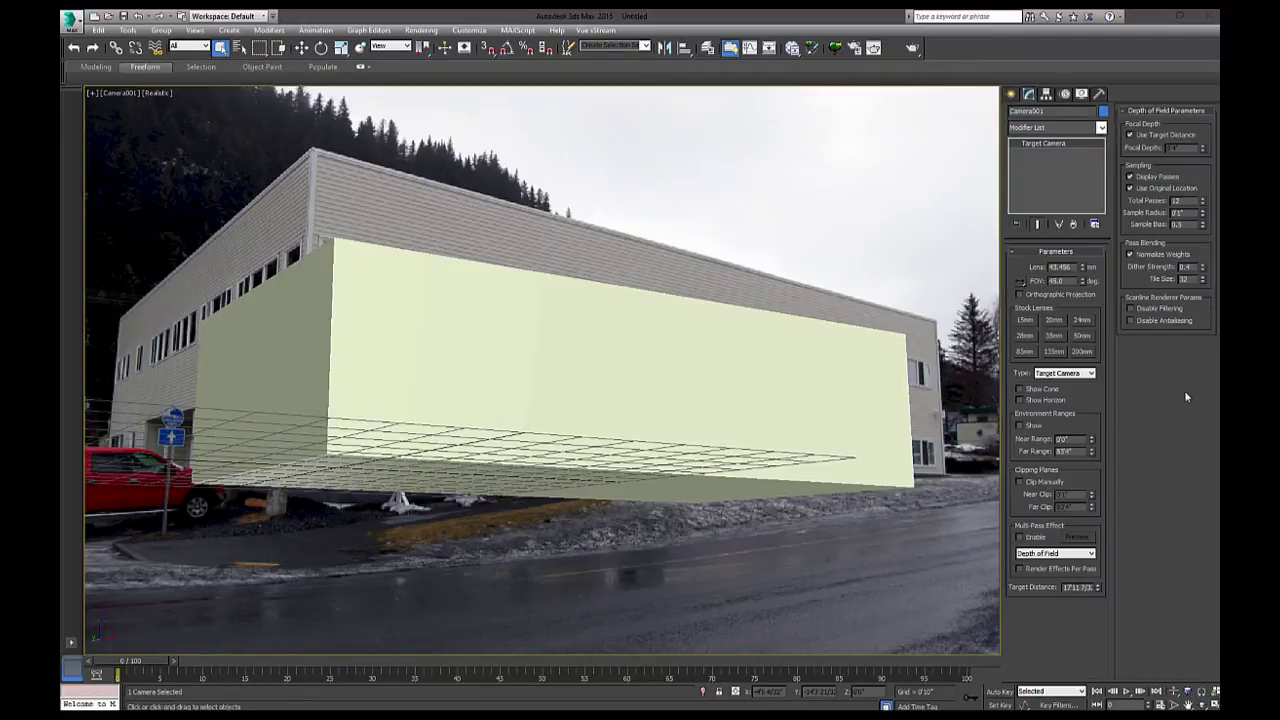
{"action": "left_click", "coordinate": [1073, 375]}
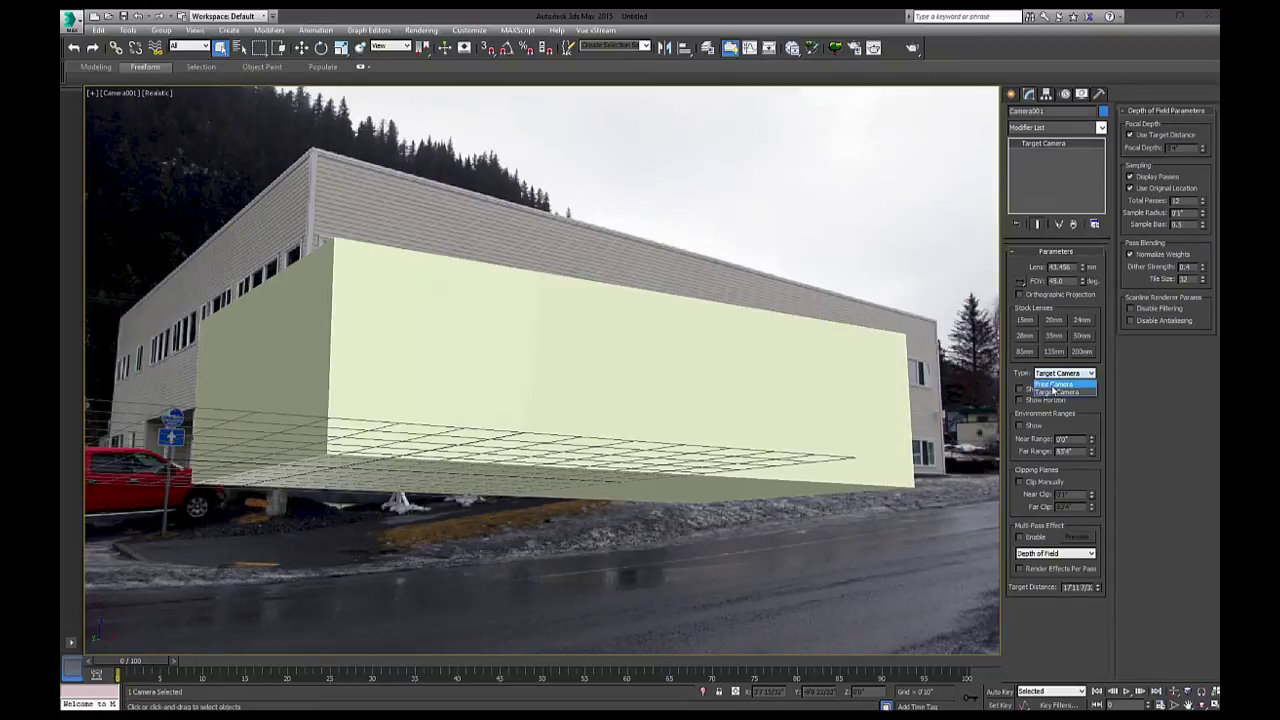
{"action": "left_click", "coordinate": [1058, 380]}
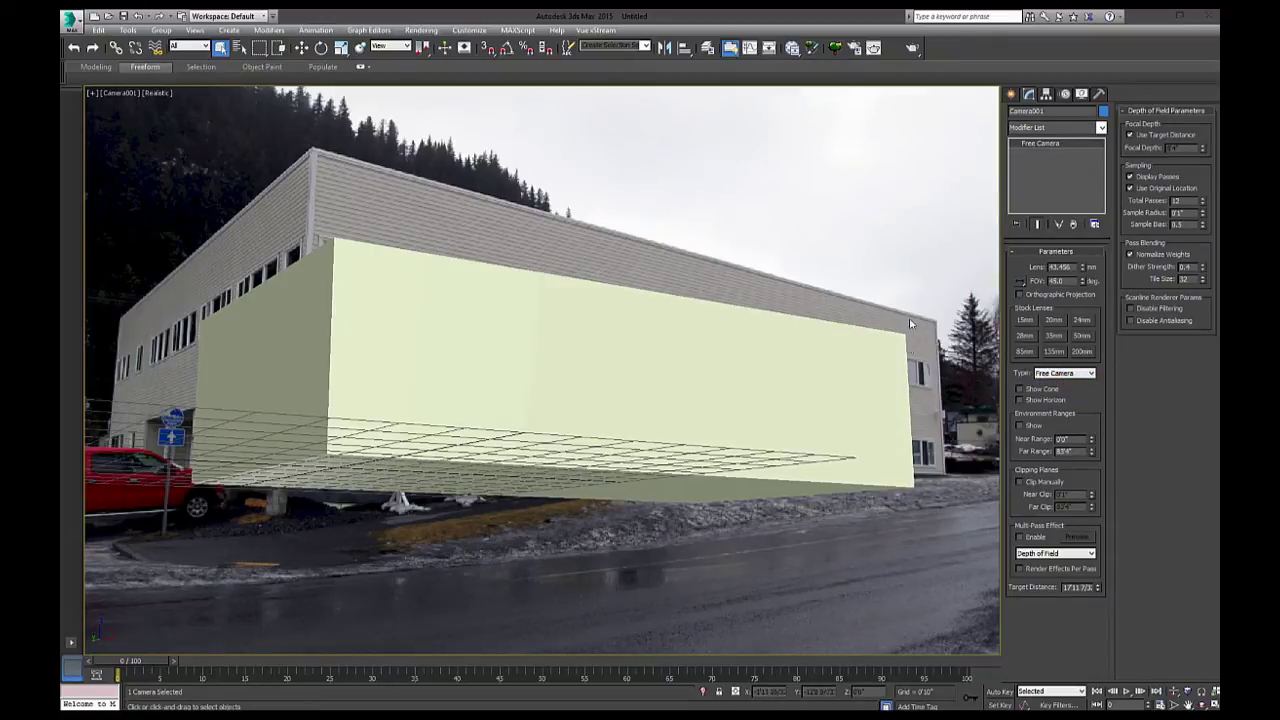
Start the Perspective Match utility and show its XYZ vanishing lines over the background photo
{"action": "left_click", "coordinate": [1097, 95]}
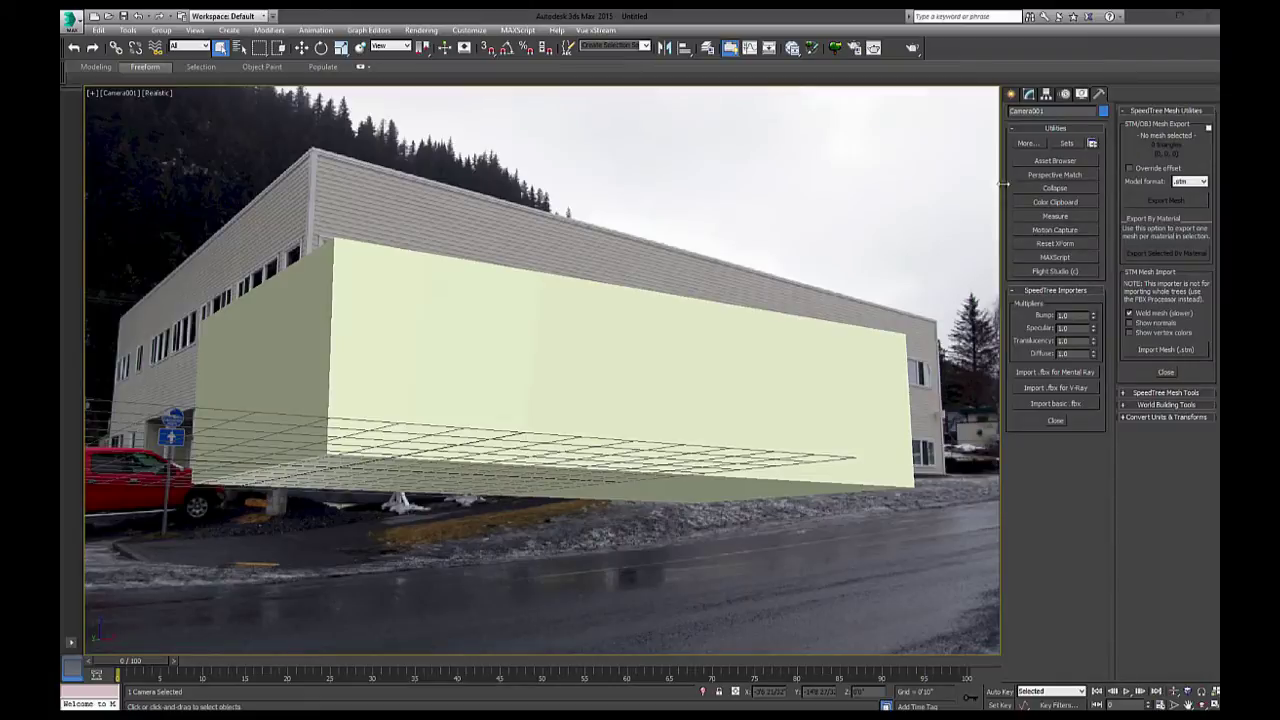
{"action": "left_click", "coordinate": [1076, 177]}
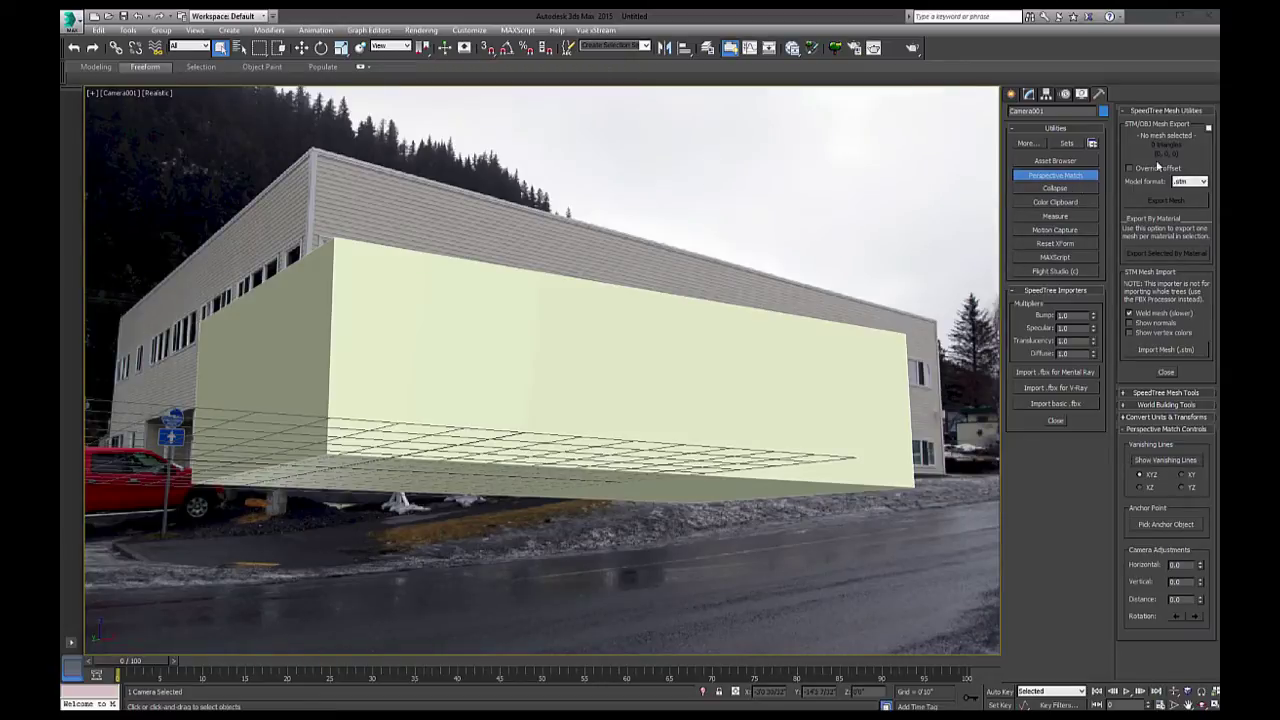
{"action": "left_click", "coordinate": [1129, 126]}
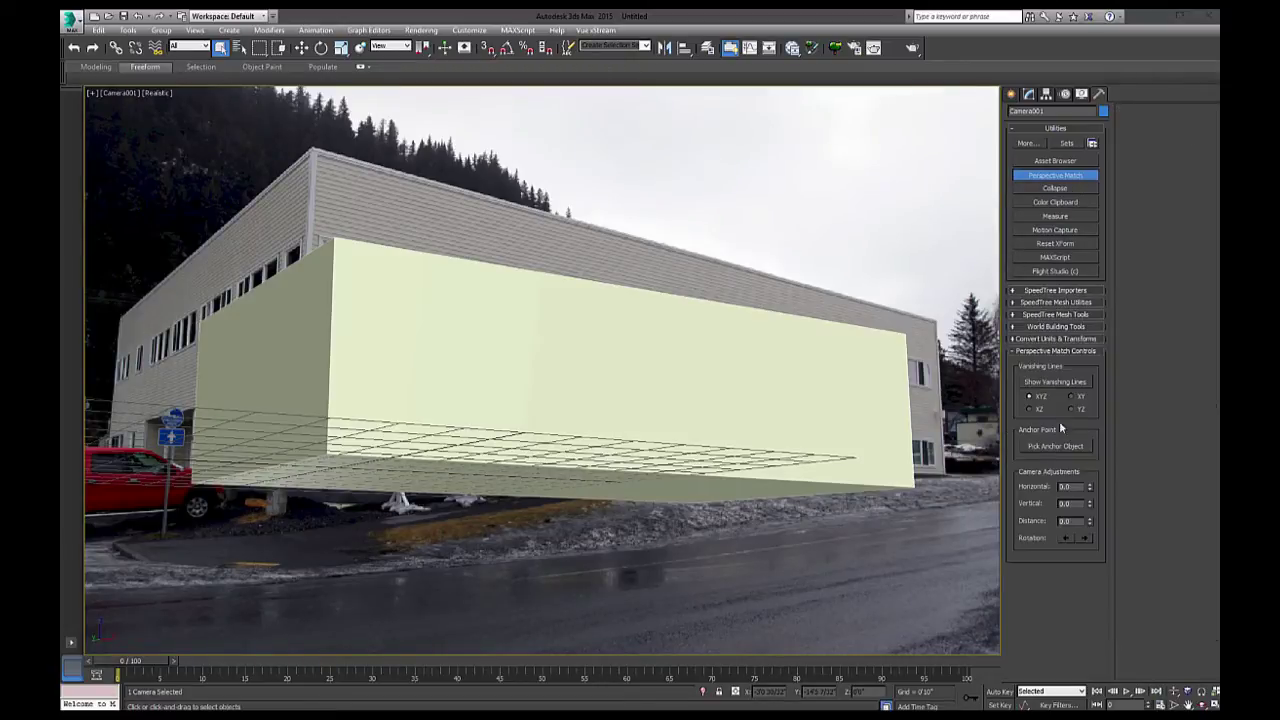
{"action": "left_click", "coordinate": [1052, 383]}
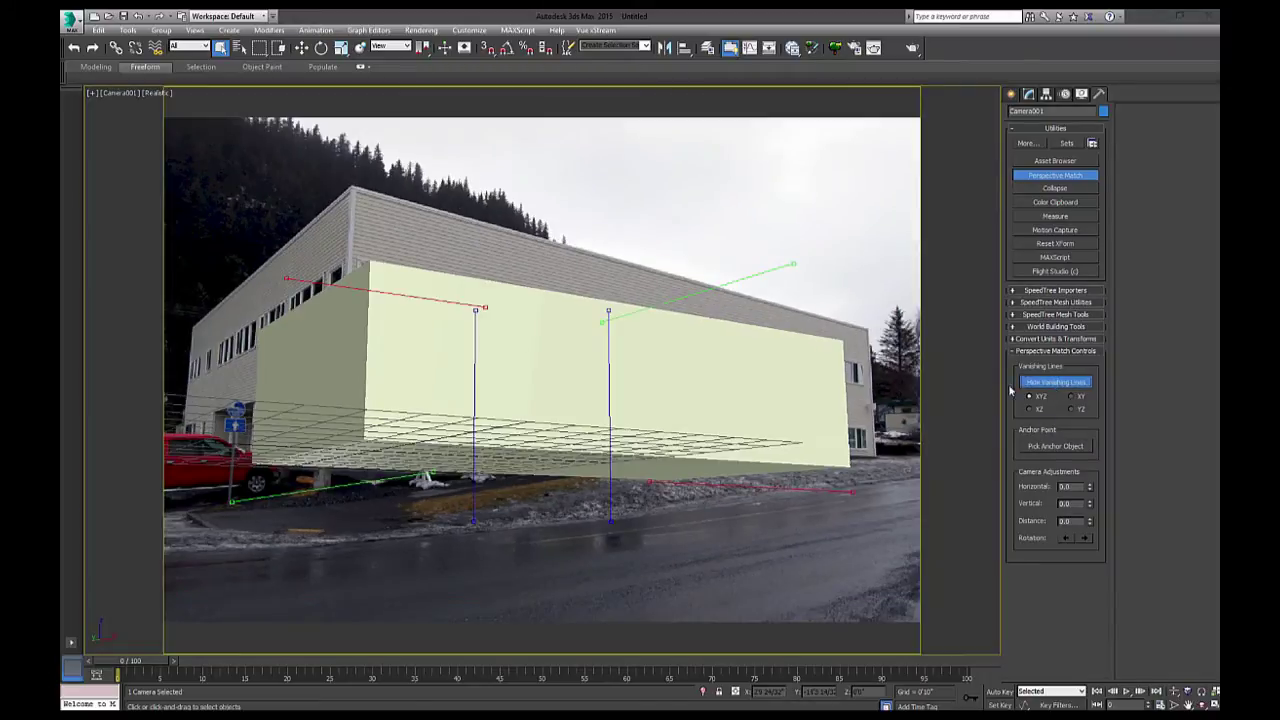
Move the two blue vertical vanishing lines to the building's far left and far right edges, matching their slant
{"action": "left_click_drag", "start_coordinate": [477, 381], "coordinate": [194, 236]}
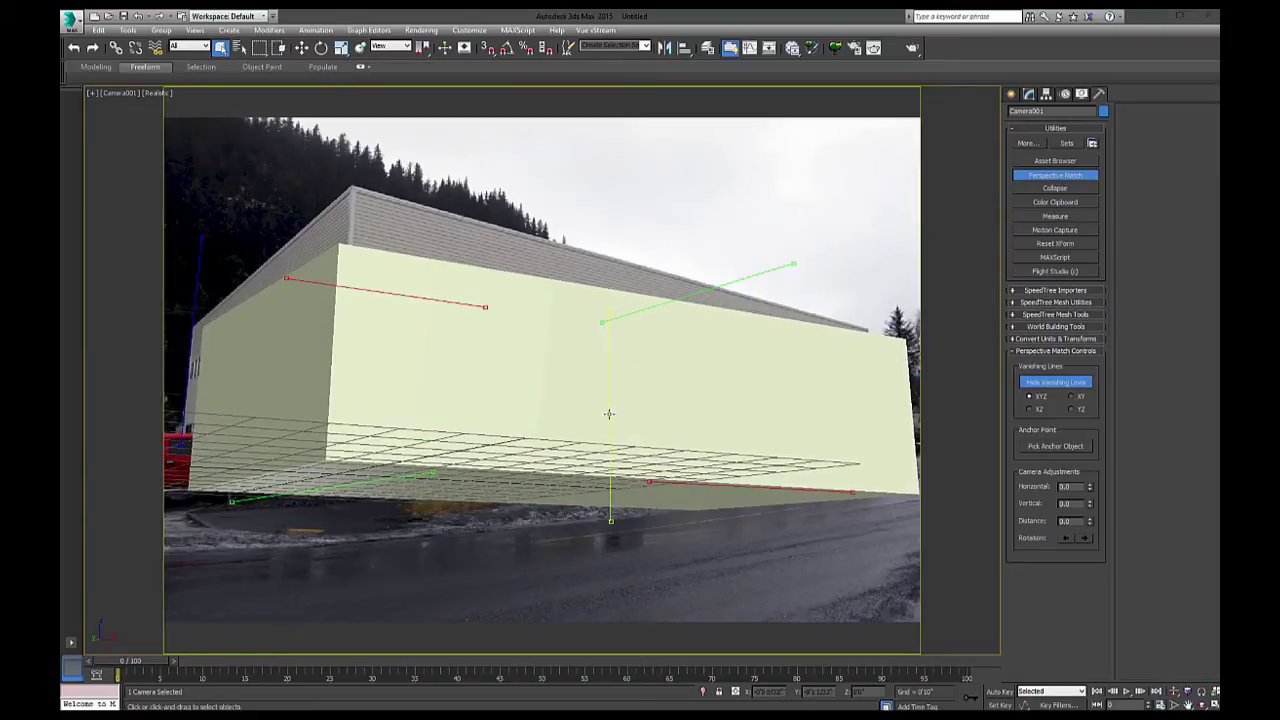
{"action": "left_click_drag", "start_coordinate": [609, 413], "coordinate": [871, 380]}
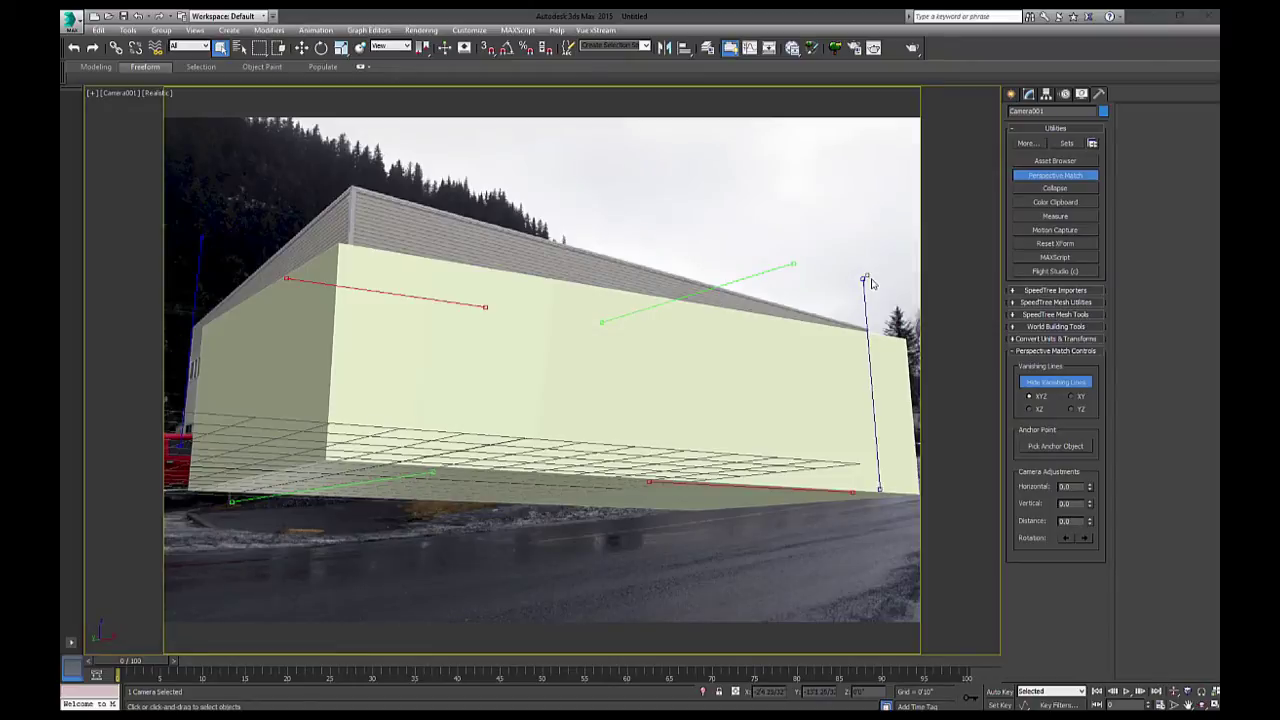
{"action": "left_click_drag", "start_coordinate": [871, 283], "coordinate": [863, 286]}
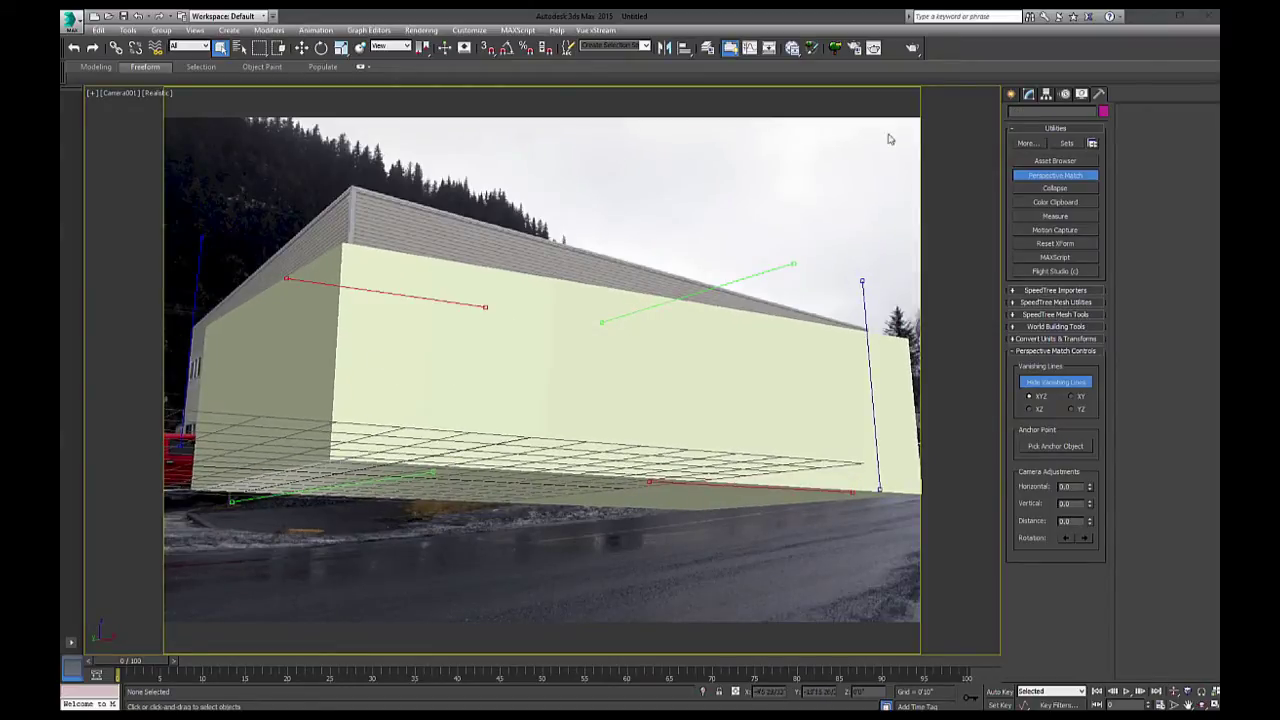
Hide the default layer in the Layer Explorer to clear the box from the photo, and close the explorer
{"action": "left_click", "coordinate": [791, 51]}
{"action": "left_click", "coordinate": [707, 47]}
{"action": "left_click_drag", "start_coordinate": [213, 72], "coordinate": [316, 150]}
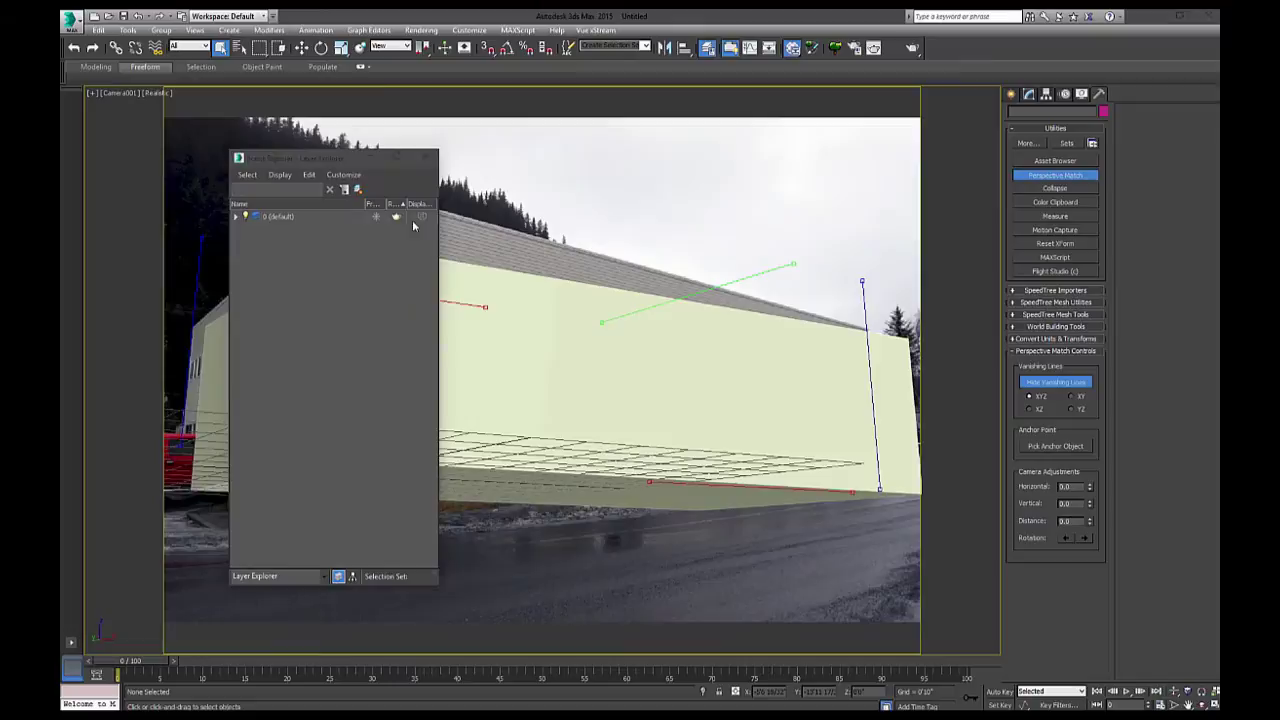
{"action": "left_click", "coordinate": [245, 217]}
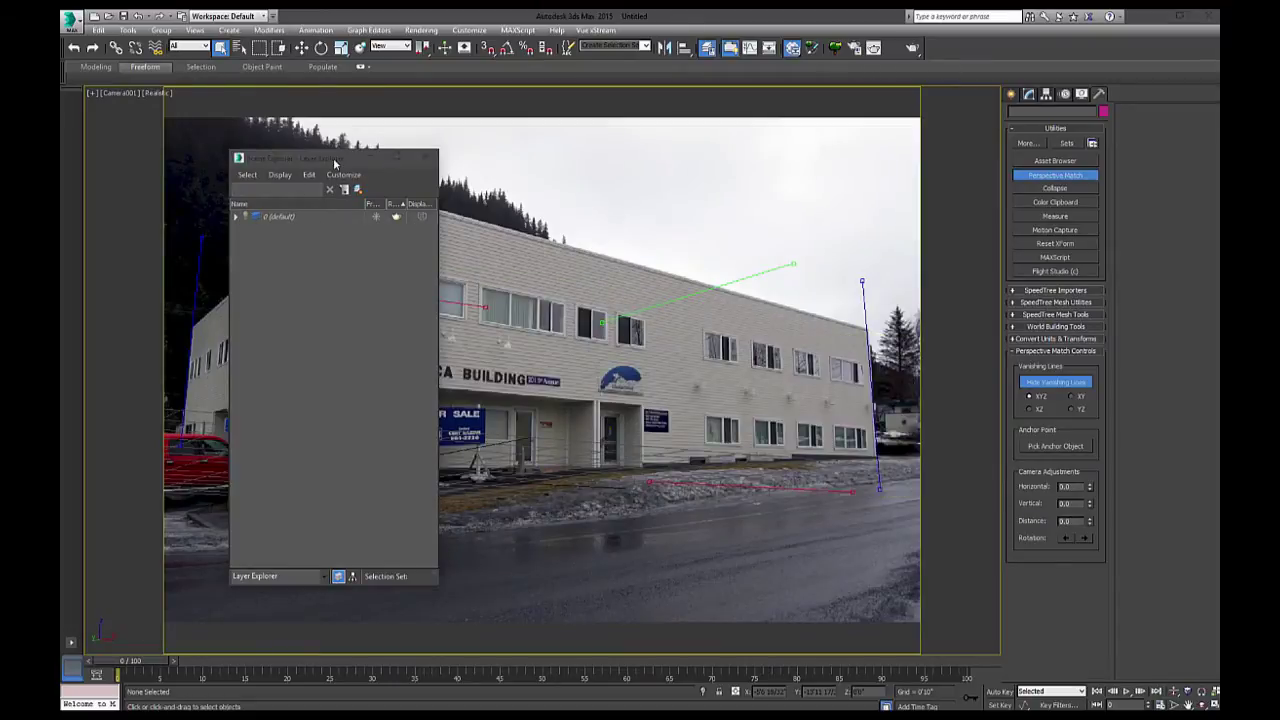
{"action": "left_click", "coordinate": [428, 157]}
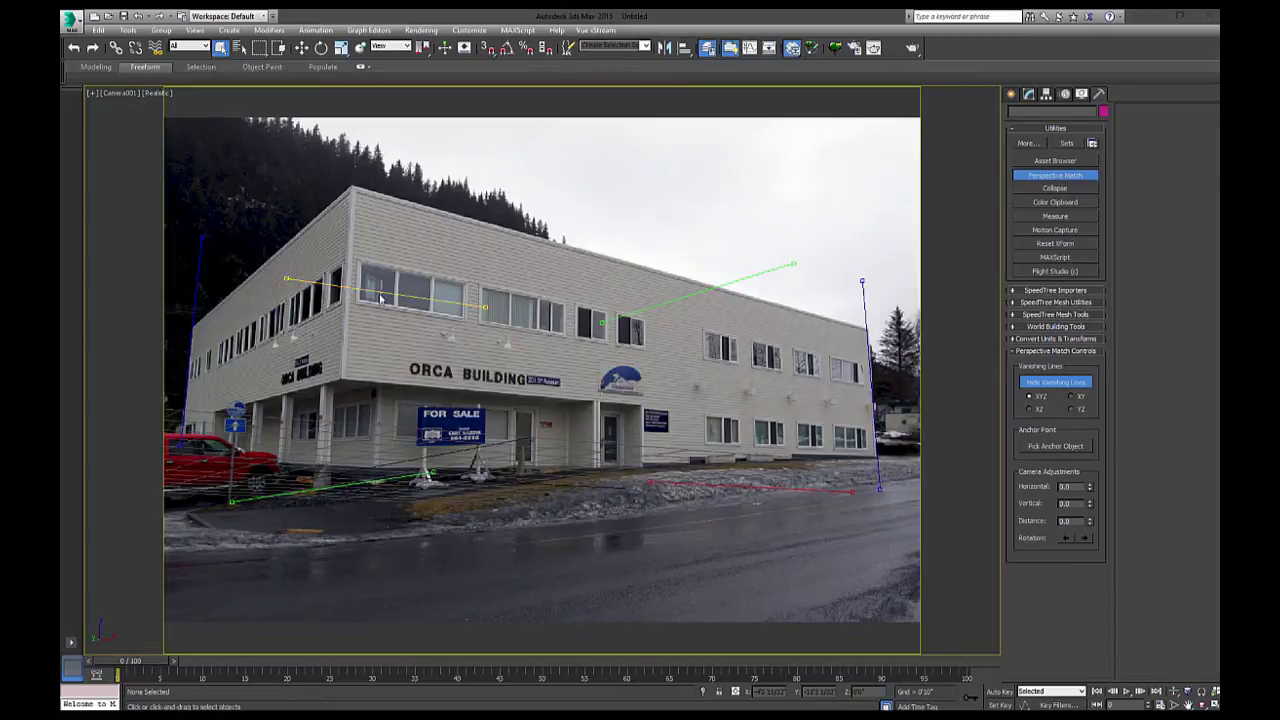
Align the red vanishing lines with the long facade's roofline and the bottom edge of its upper siding
{"action": "left_click_drag", "start_coordinate": [384, 297], "coordinate": [451, 207]}
{"action": "left_click_drag", "start_coordinate": [553, 231], "coordinate": [858, 325]}
{"action": "left_click_drag", "start_coordinate": [740, 495], "coordinate": [450, 397]}
{"action": "left_click_drag", "start_coordinate": [555, 400], "coordinate": [863, 432]}
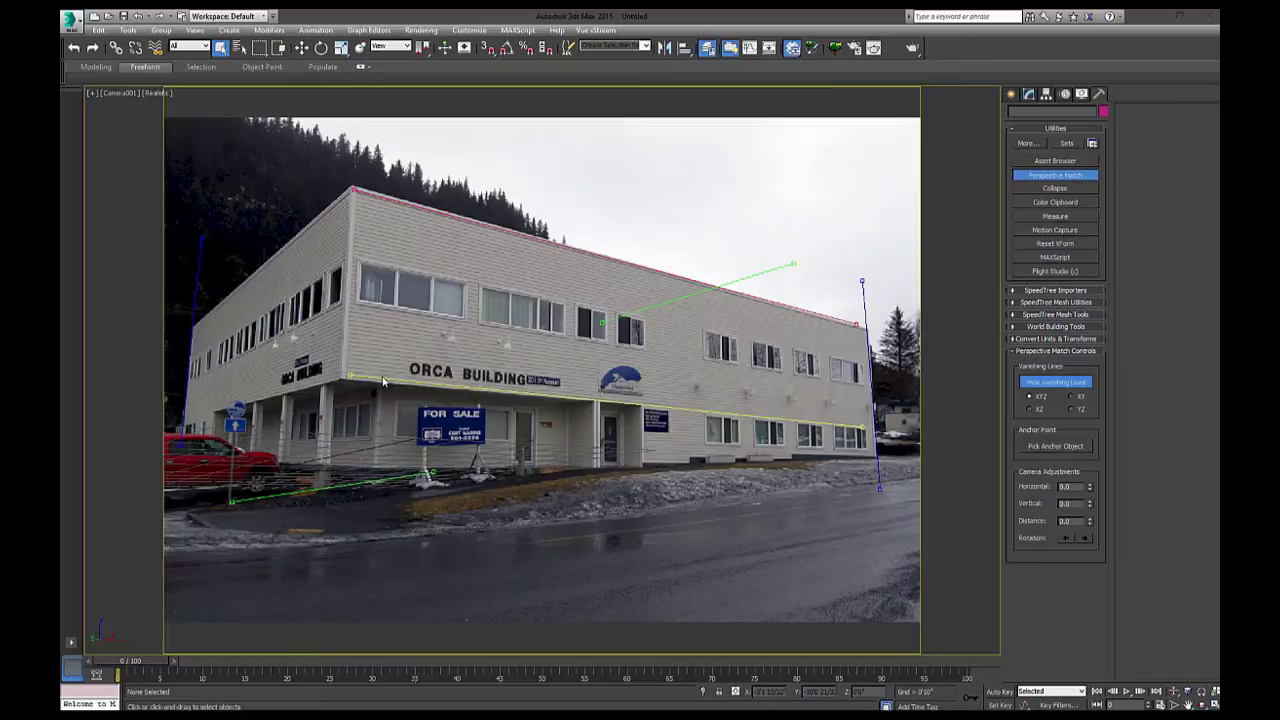
Try aligning the red vanishing lines with the top and bottom edges of the upper-floor windows
{"action": "left_click_drag", "start_coordinate": [383, 381], "coordinate": [380, 270]}
{"action": "left_click_drag", "start_coordinate": [398, 197], "coordinate": [400, 305]}
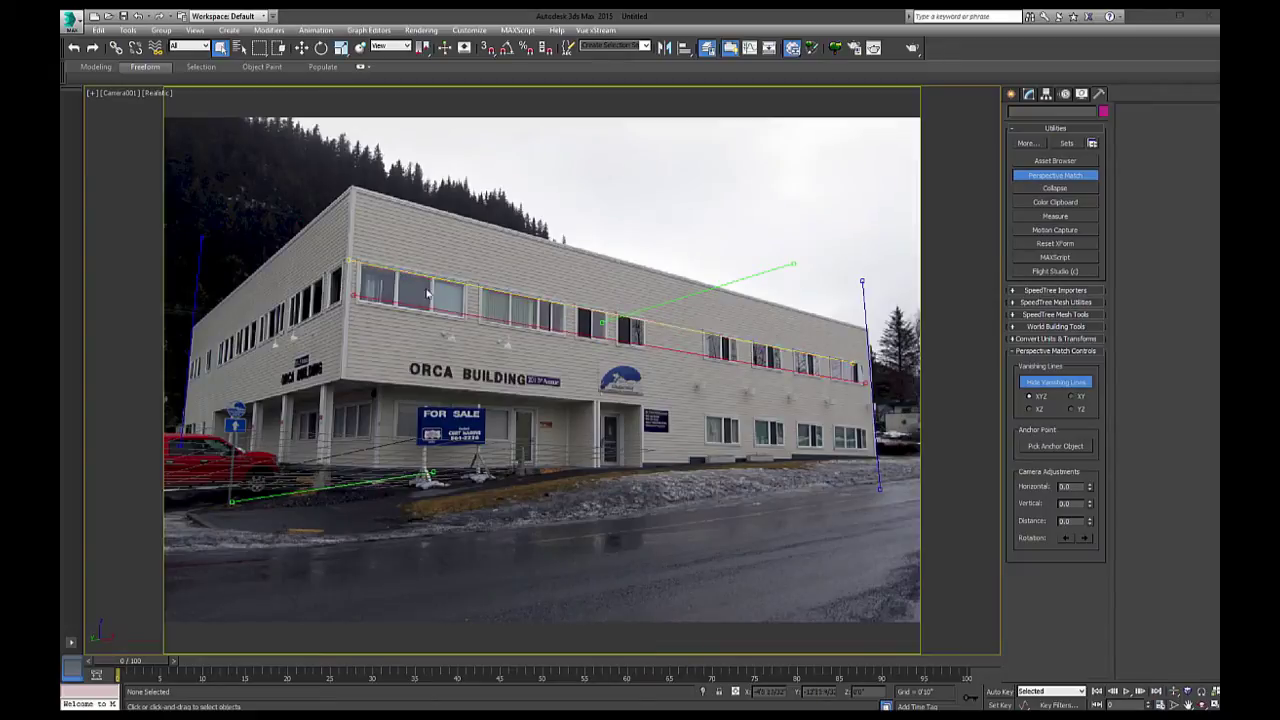
Return the red vanishing lines to the roofline and lower siding edge, and fit the roof line's far end to the corner
{"action": "left_click_drag", "start_coordinate": [433, 284], "coordinate": [375, 200]}
{"action": "left_click_drag", "start_coordinate": [452, 318], "coordinate": [434, 387]}
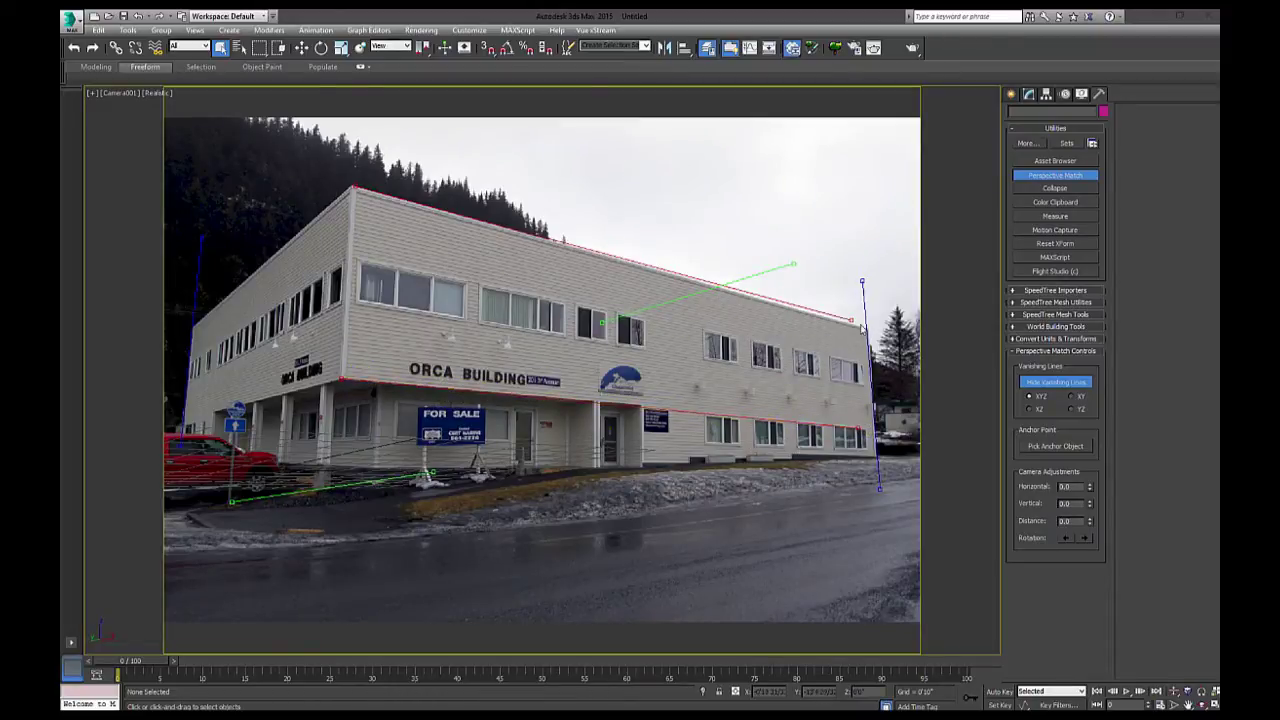
{"action": "left_click_drag", "start_coordinate": [851, 320], "coordinate": [862, 326]}
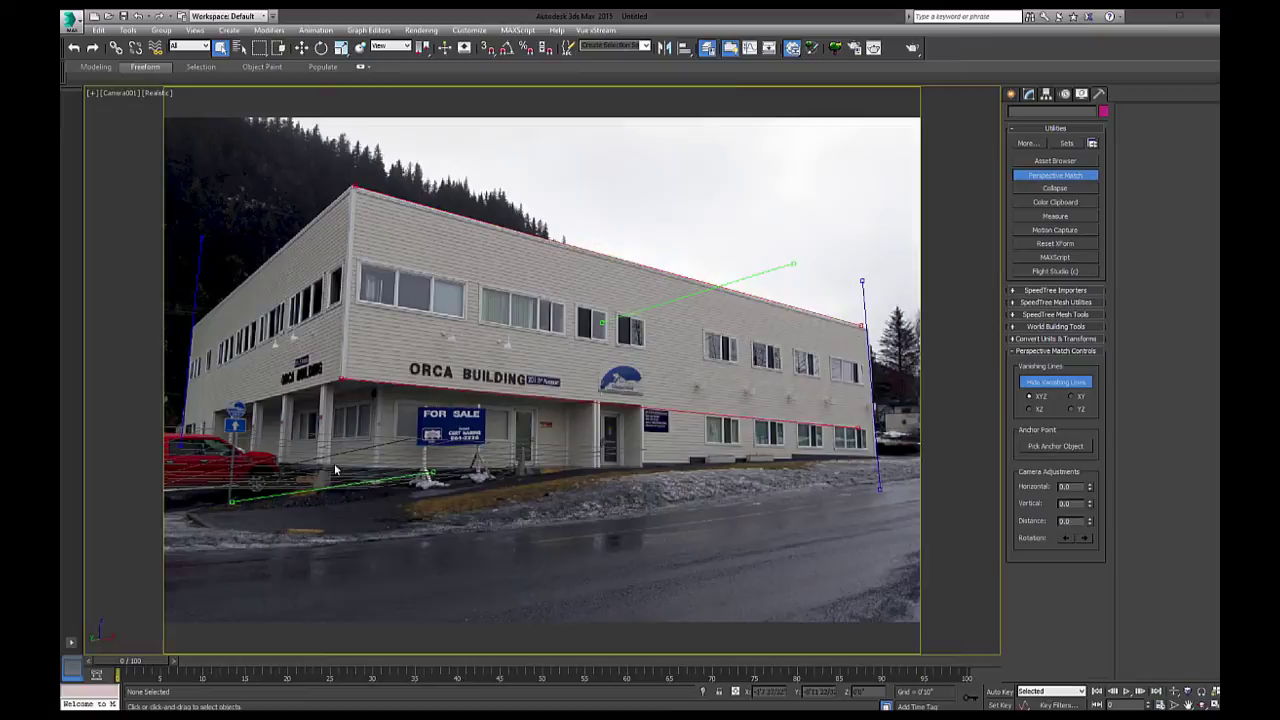
Align the green vanishing lines with the side wall's roofline and the bottom edge of its upper siding
{"action": "left_click_drag", "start_coordinate": [343, 490], "coordinate": [287, 268]}
{"action": "left_click_drag", "start_coordinate": [368, 218], "coordinate": [351, 189]}
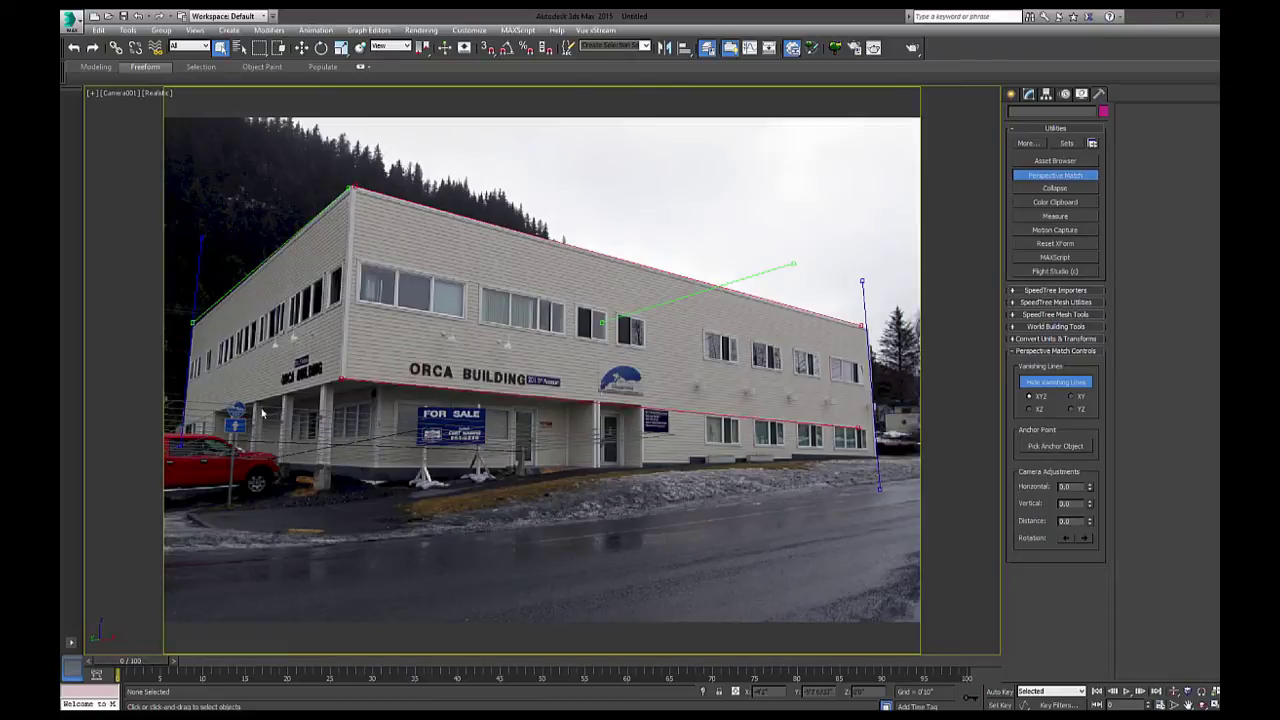
{"action": "left_click_drag", "start_coordinate": [752, 287], "coordinate": [337, 381]}
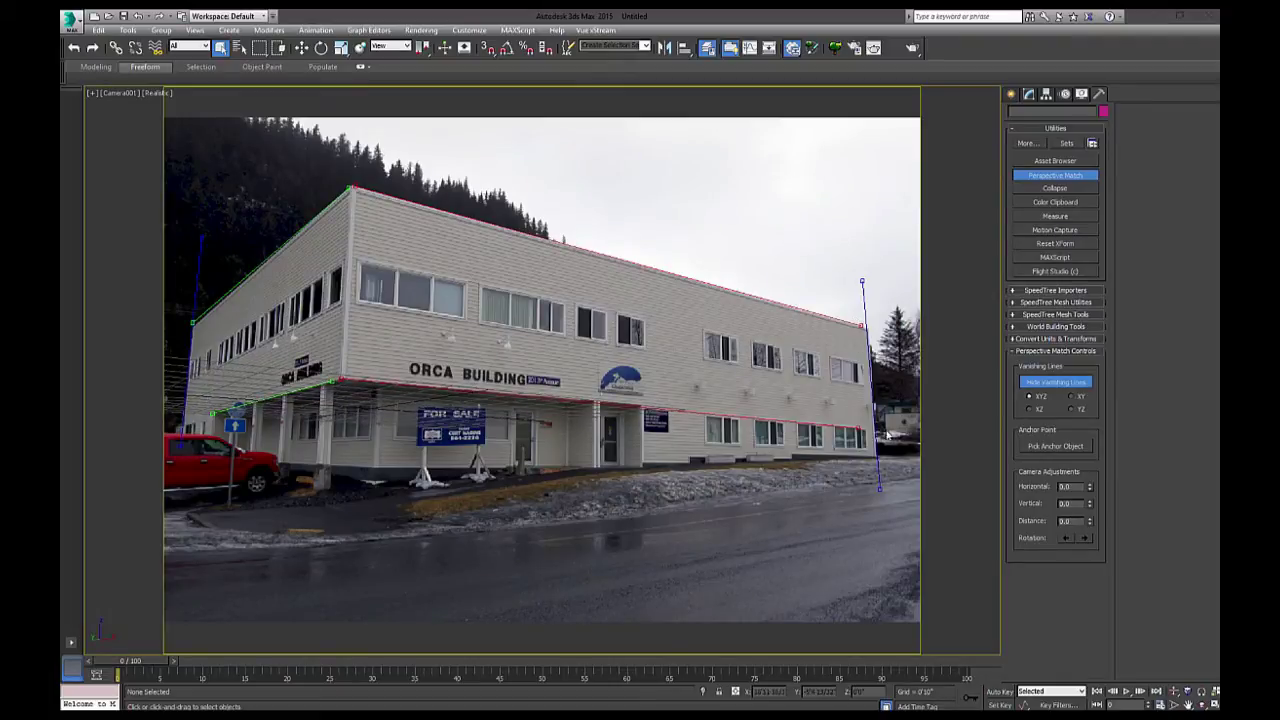
Align the blue vanishing lines with the building's front corner and far right edge, and fine-tune the far end of the green roofline
{"action": "left_click_drag", "start_coordinate": [887, 433], "coordinate": [346, 308]}
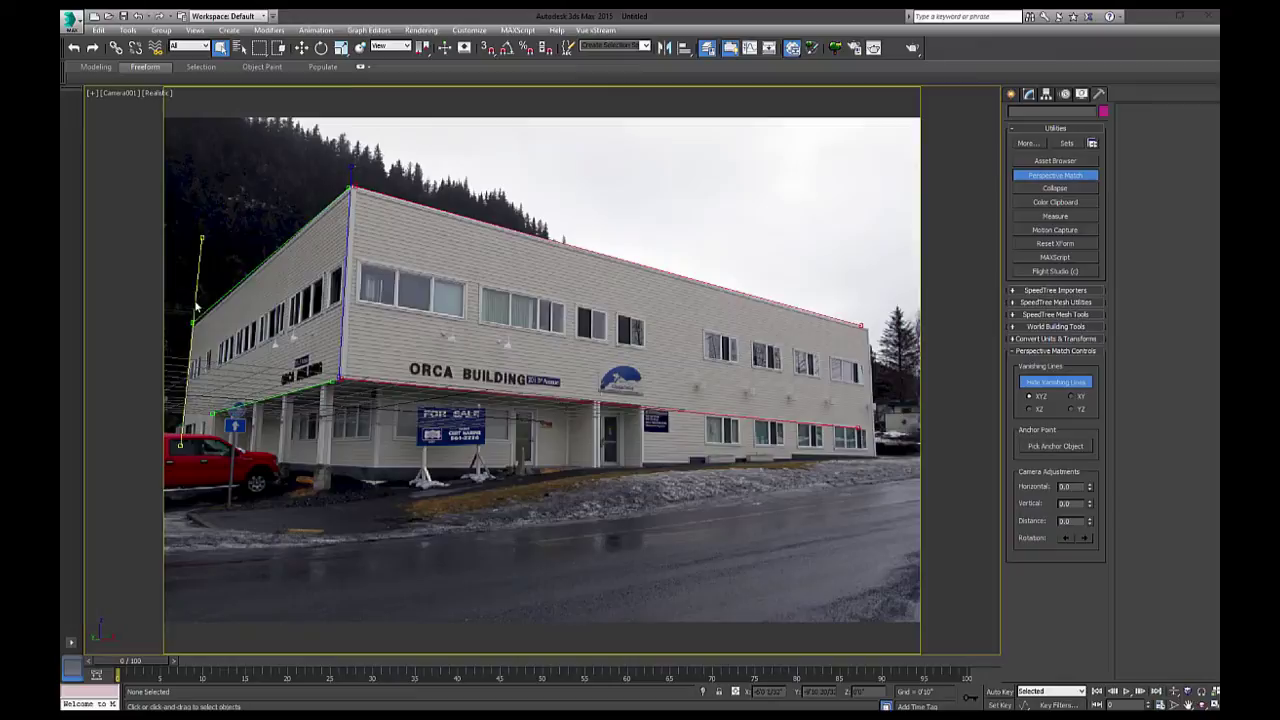
{"action": "left_click_drag", "start_coordinate": [198, 305], "coordinate": [866, 315]}
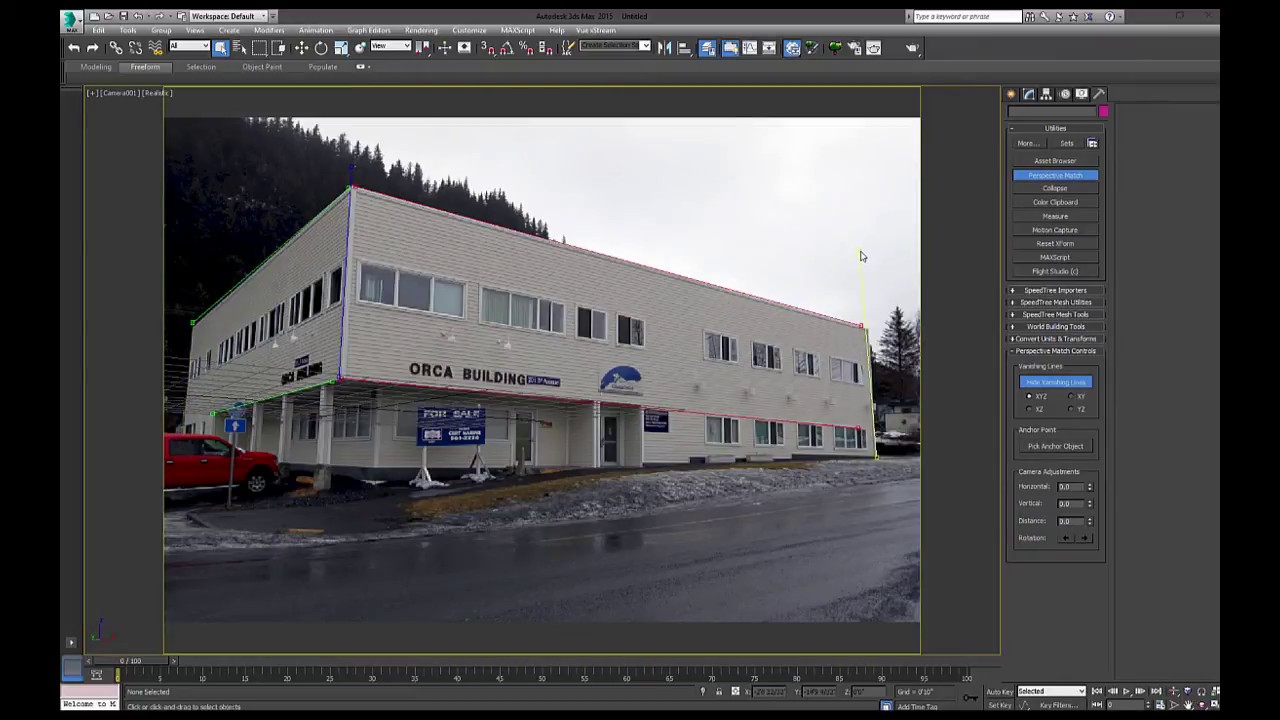
{"action": "left_click_drag", "start_coordinate": [869, 360], "coordinate": [327, 386]}
{"action": "left_click_drag", "start_coordinate": [581, 355], "coordinate": [869, 349]}
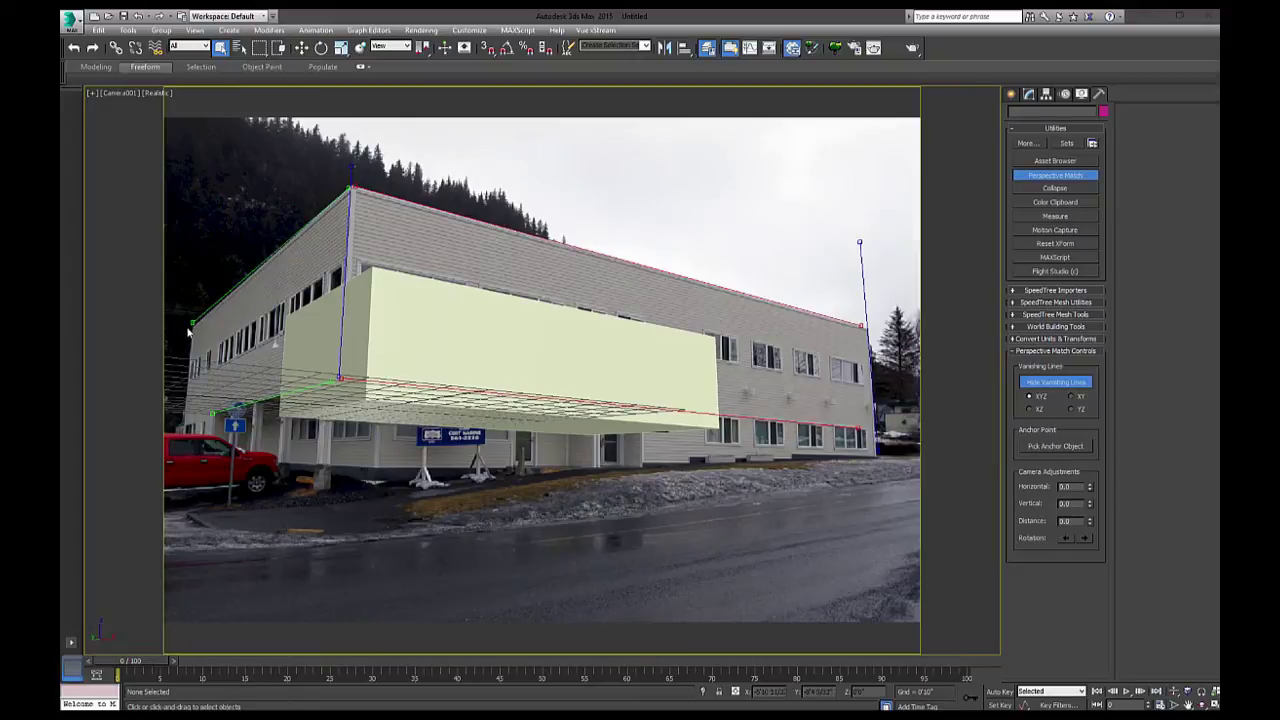
{"action": "left_click_drag", "start_coordinate": [191, 326], "coordinate": [193, 331]}
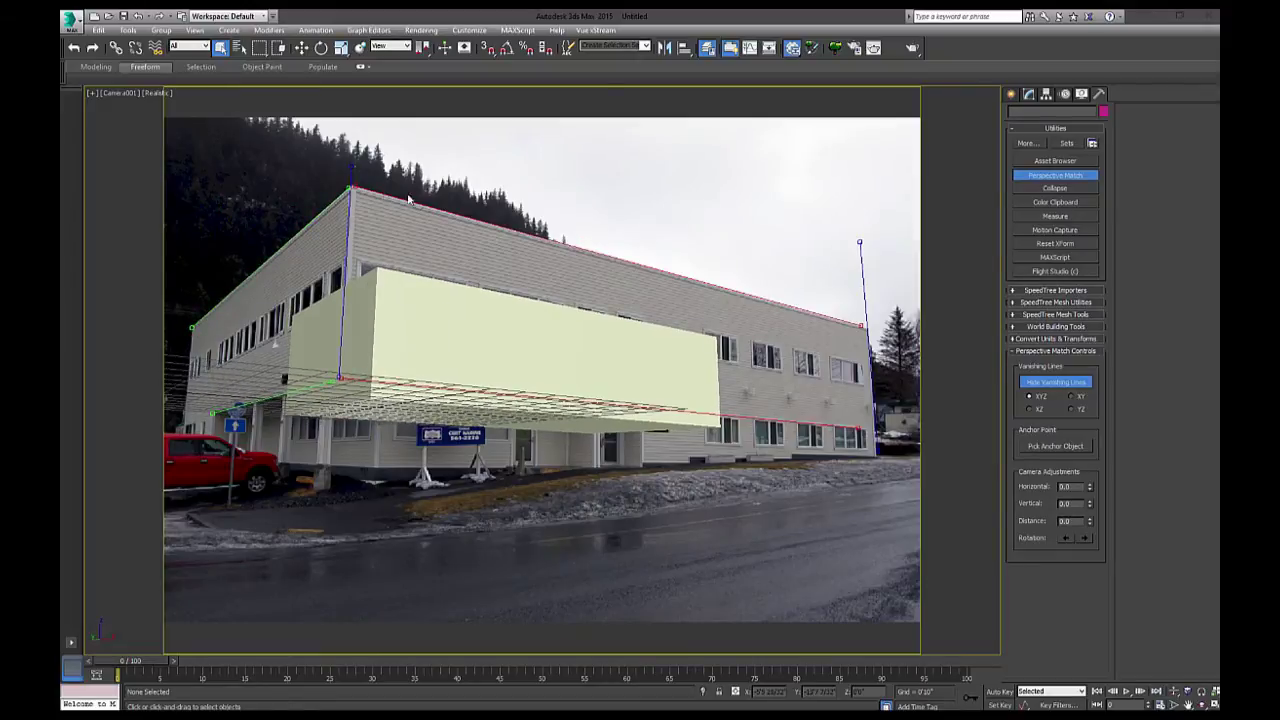
Pan and dolly the matched camera to line up the box's front vertical edge with the building's front corner
{"action": "middle_click_drag", "start_coordinate": [424, 359], "coordinate": [531, 380]}
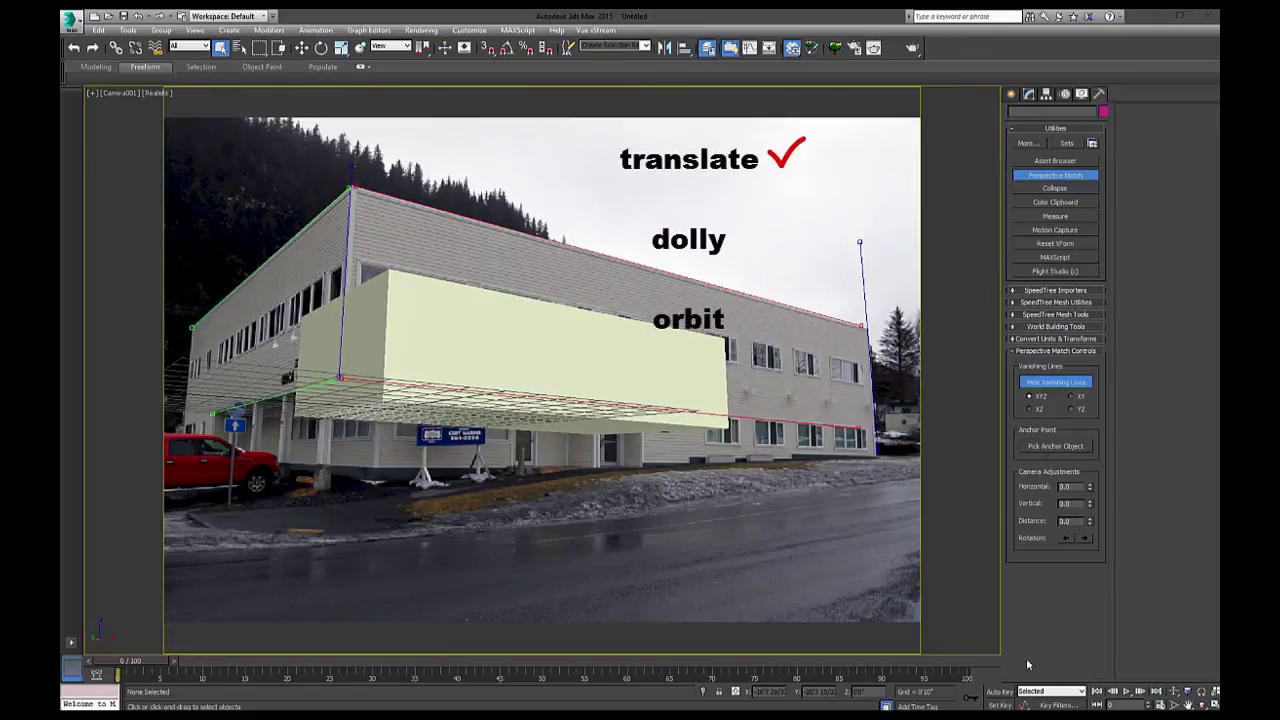
{"action": "left_click", "coordinate": [1173, 691]}
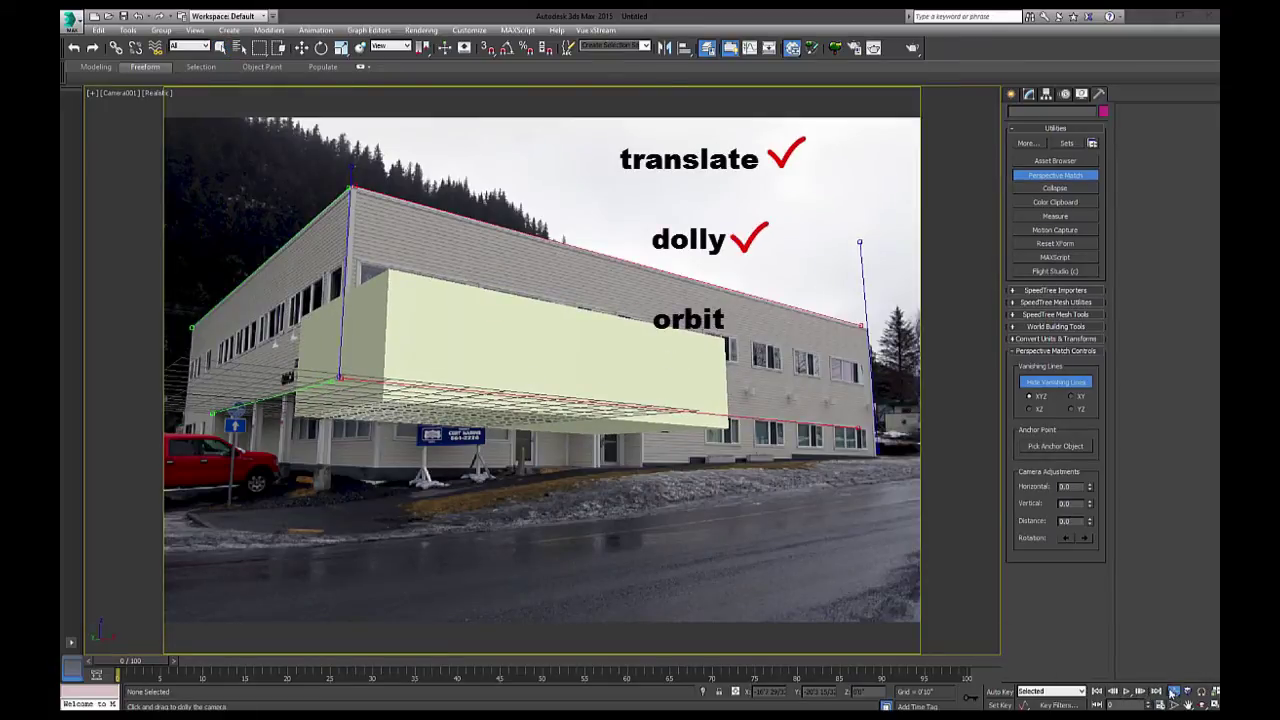
{"action": "left_click_drag", "start_coordinate": [578, 351], "coordinate": [523, 340]}
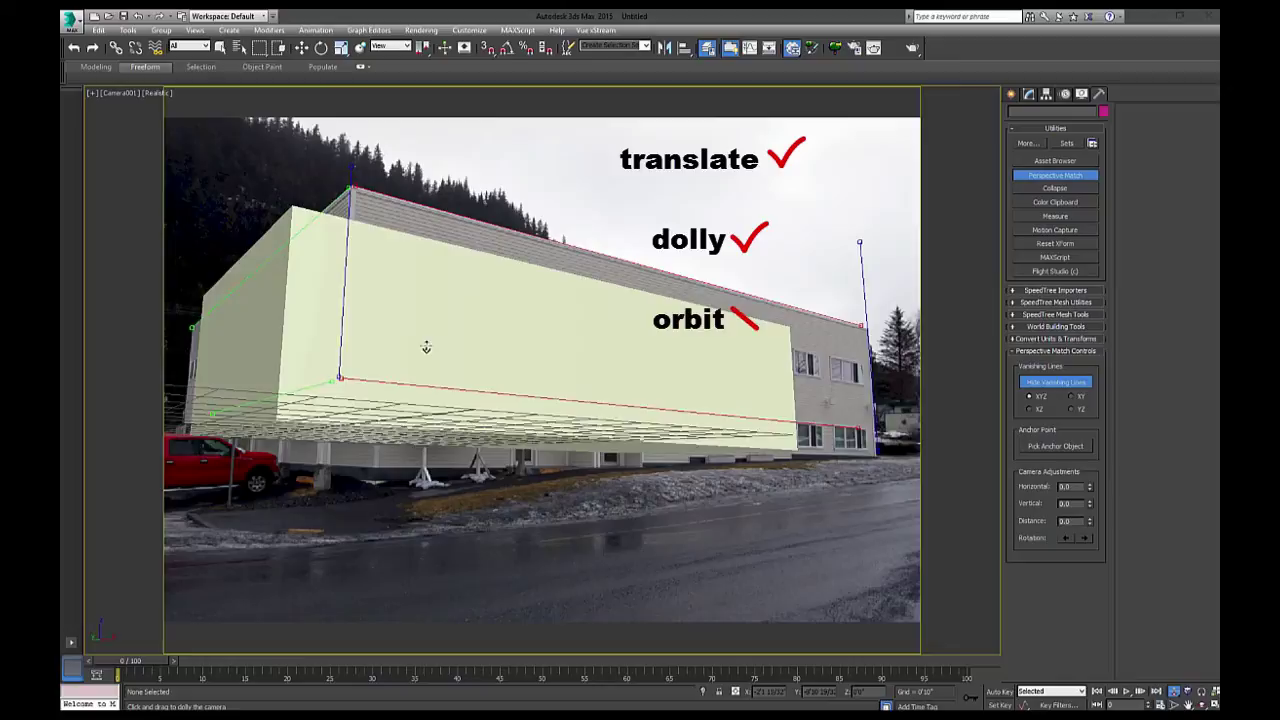
{"action": "middle_click_drag", "start_coordinate": [426, 346], "coordinate": [486, 386]}
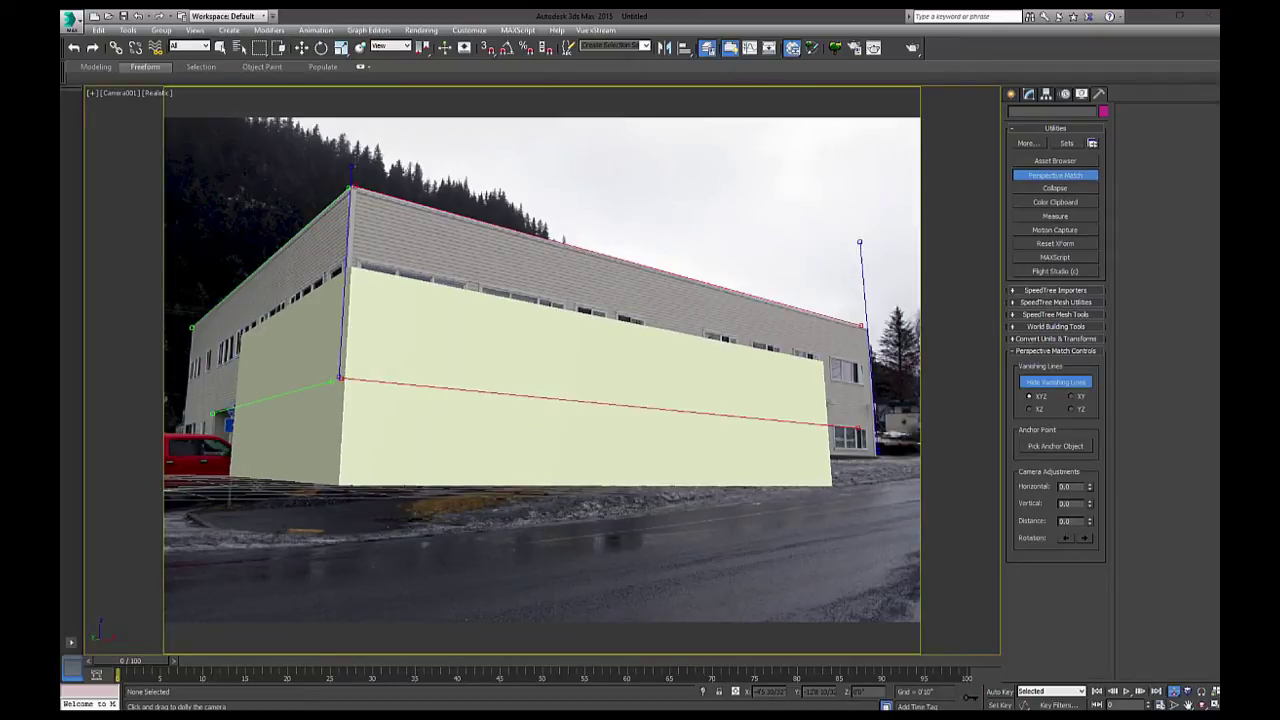
Create a Standard material and assign it to the box
{"action": "key", "text": "m"}
{"action": "left_click_drag", "start_coordinate": [564, 188], "coordinate": [800, 224]}
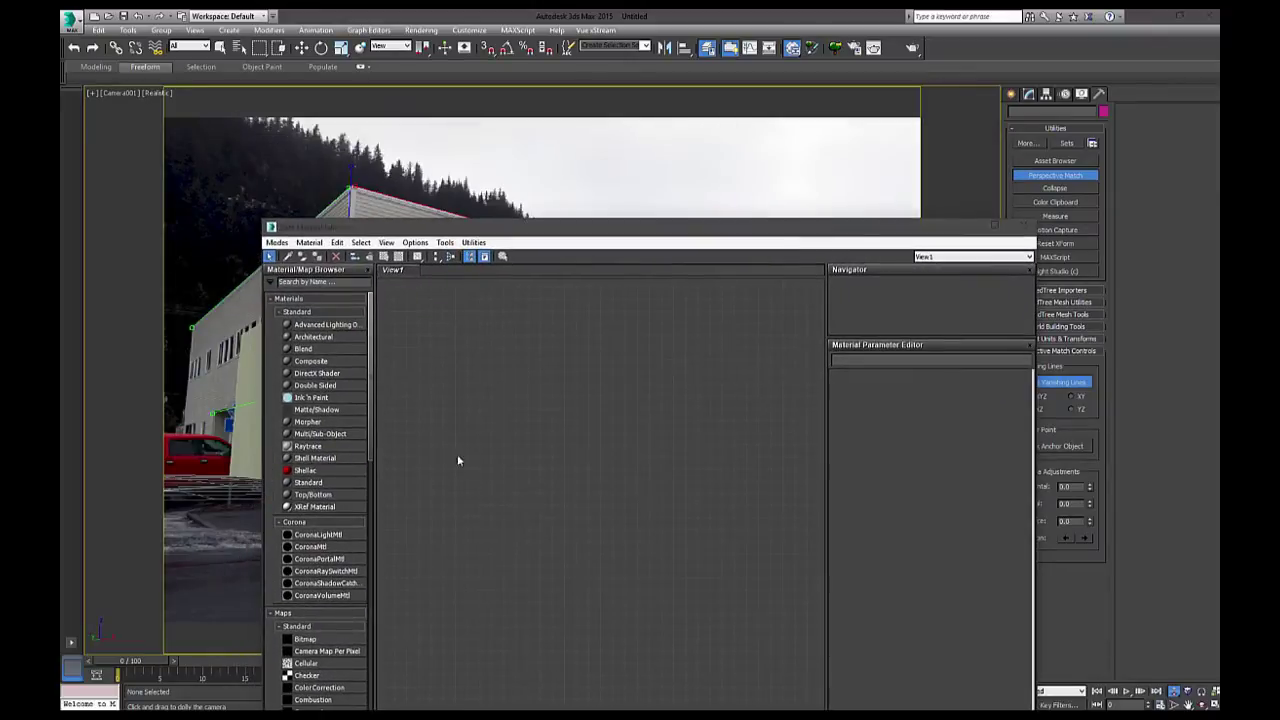
{"action": "double_click", "coordinate": [303, 485]}
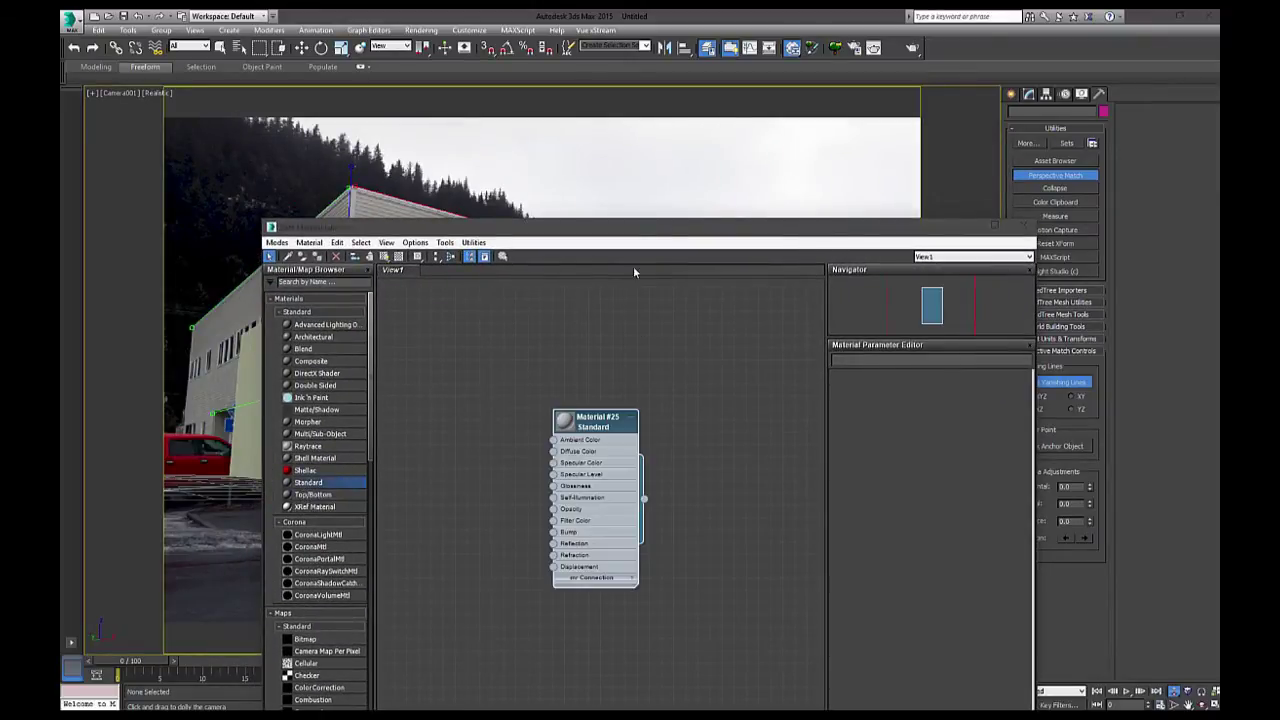
{"action": "left_click_drag", "start_coordinate": [626, 234], "coordinate": [60, 186]}
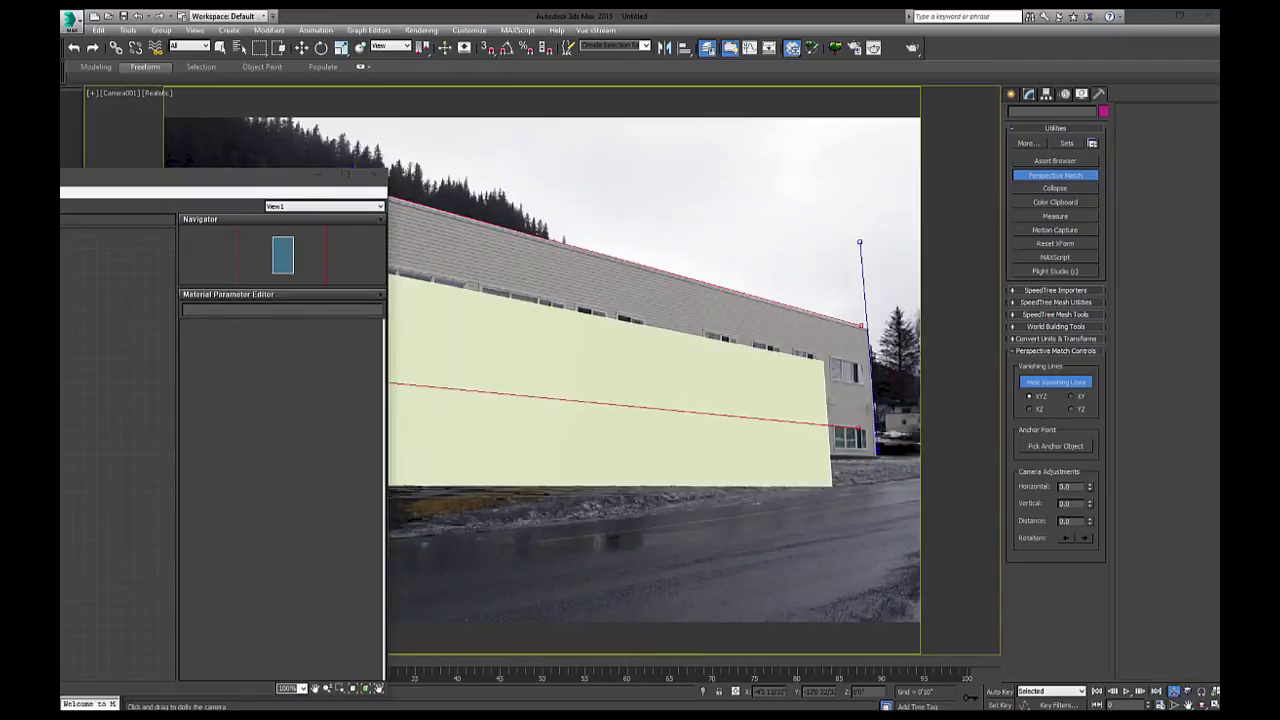
{"action": "left_click_drag", "start_coordinate": [60, 458], "coordinate": [557, 374]}
Lower the opacity of the box's material to 42 and close the material editor
{"action": "double_click", "coordinate": [60, 458]}
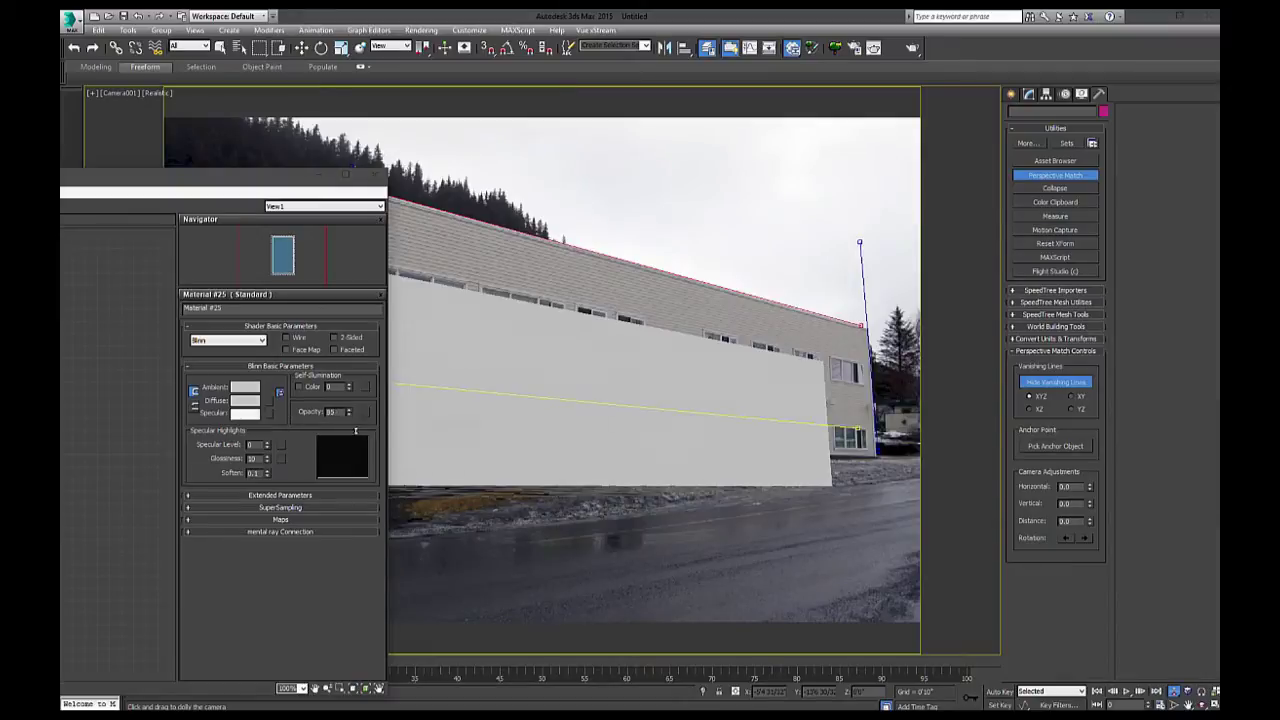
{"action": "left_click_drag", "start_coordinate": [349, 412], "coordinate": [359, 448]}
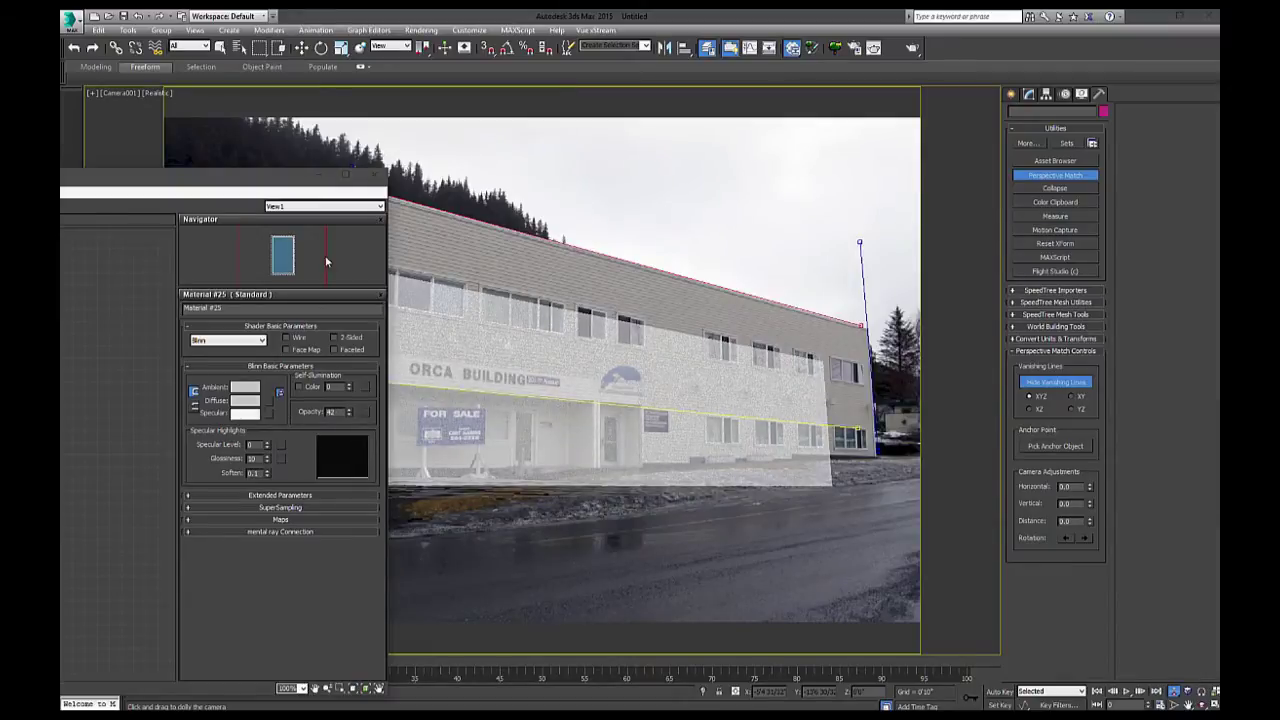
{"action": "left_click", "coordinate": [374, 174]}
Raise the selected box's height to about 4'4" to meet the building's roofline, and give it 2 width segments
{"action": "right_click", "coordinate": [397, 323]}
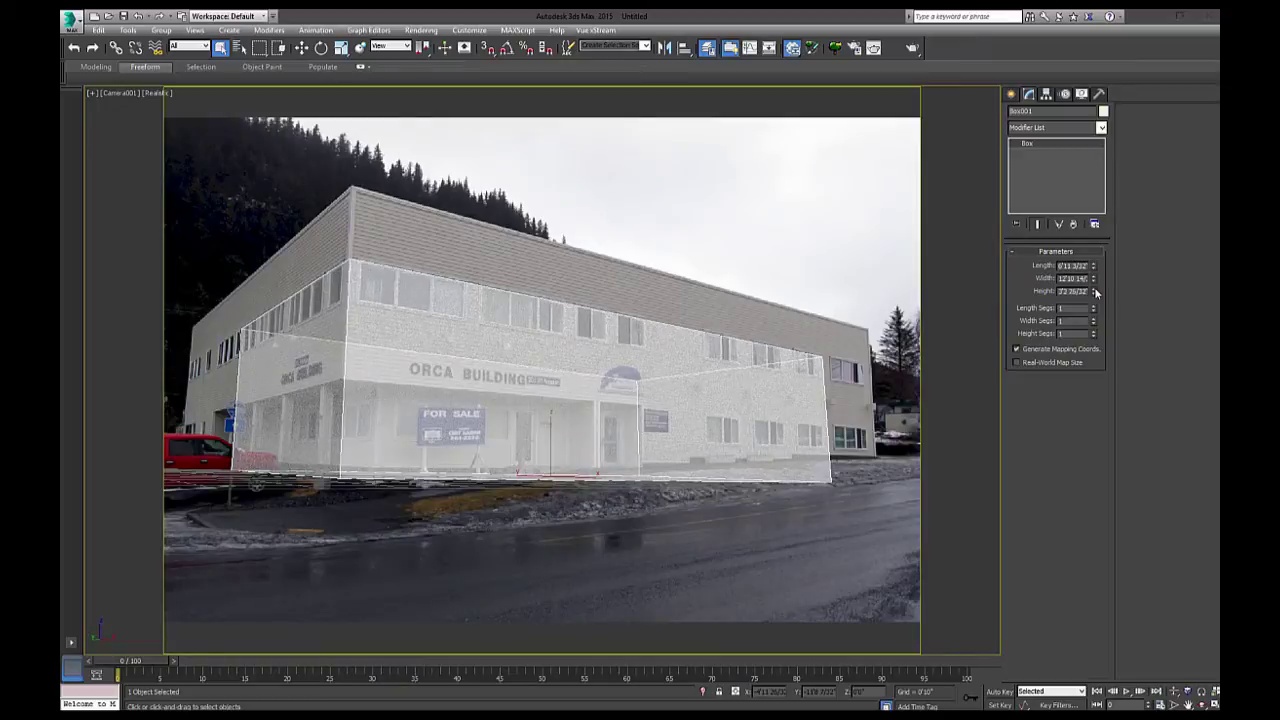
{"action": "mouse_move", "coordinate": [1096, 291]}
{"action": "left_mouse_down"}
{"action": "mouse_move", "coordinate": [1096, 258]}
{"action": "mouse_move", "coordinate": [1089, 267]}
{"action": "left_mouse_up"}
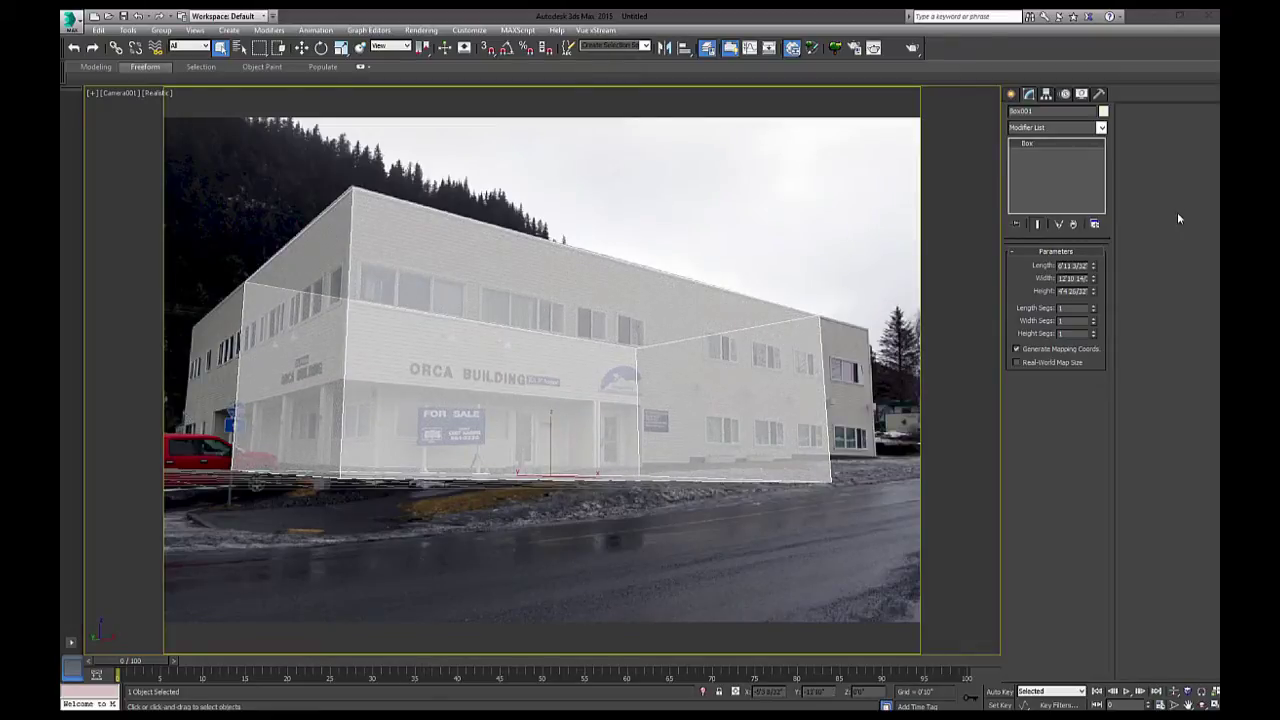
{"action": "left_click", "coordinate": [1093, 318]}
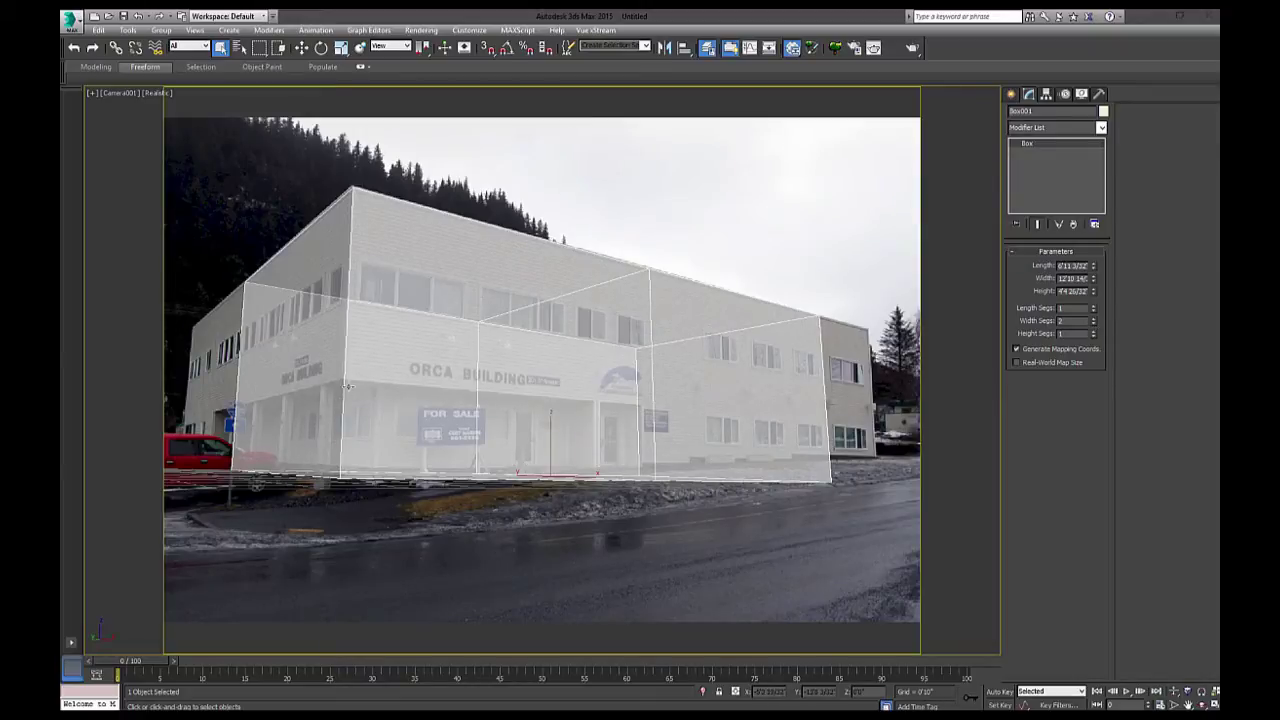
{"action": "left_click", "coordinate": [1094, 306]}
{"action": "left_click", "coordinate": [1094, 306]}
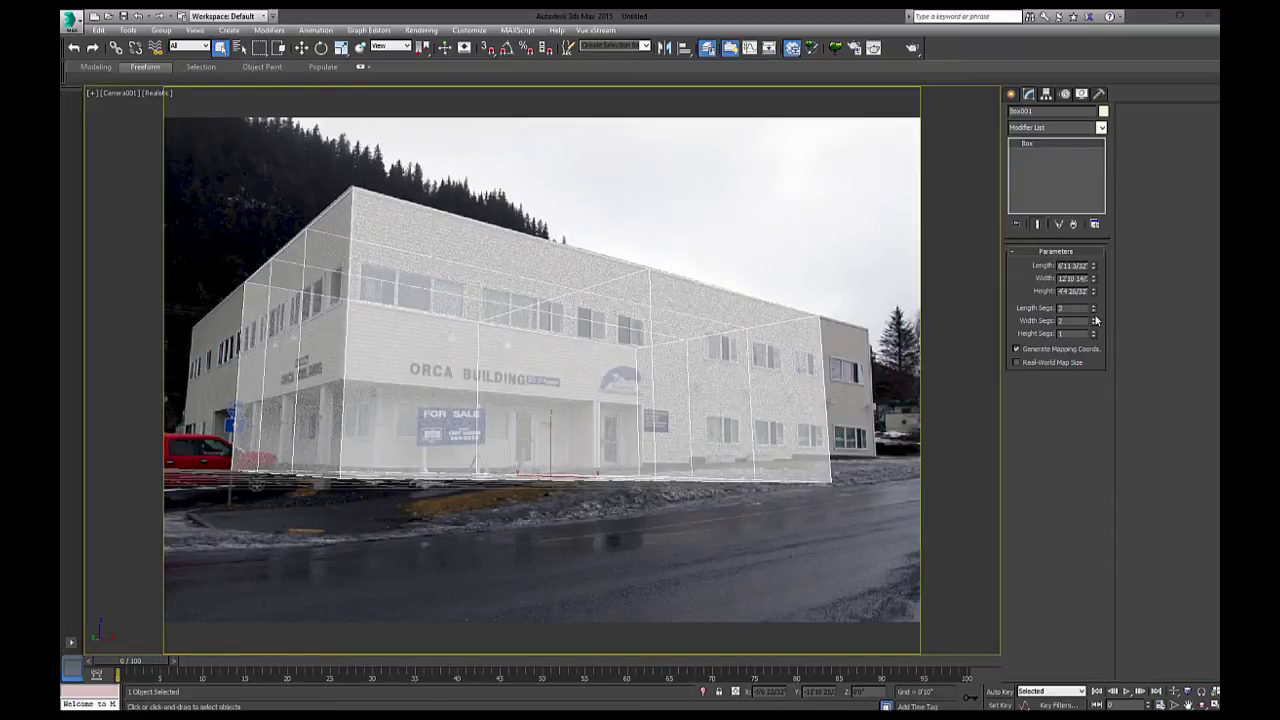
{"action": "left_click", "coordinate": [1095, 316]}
{"action": "left_click", "coordinate": [1095, 316]}
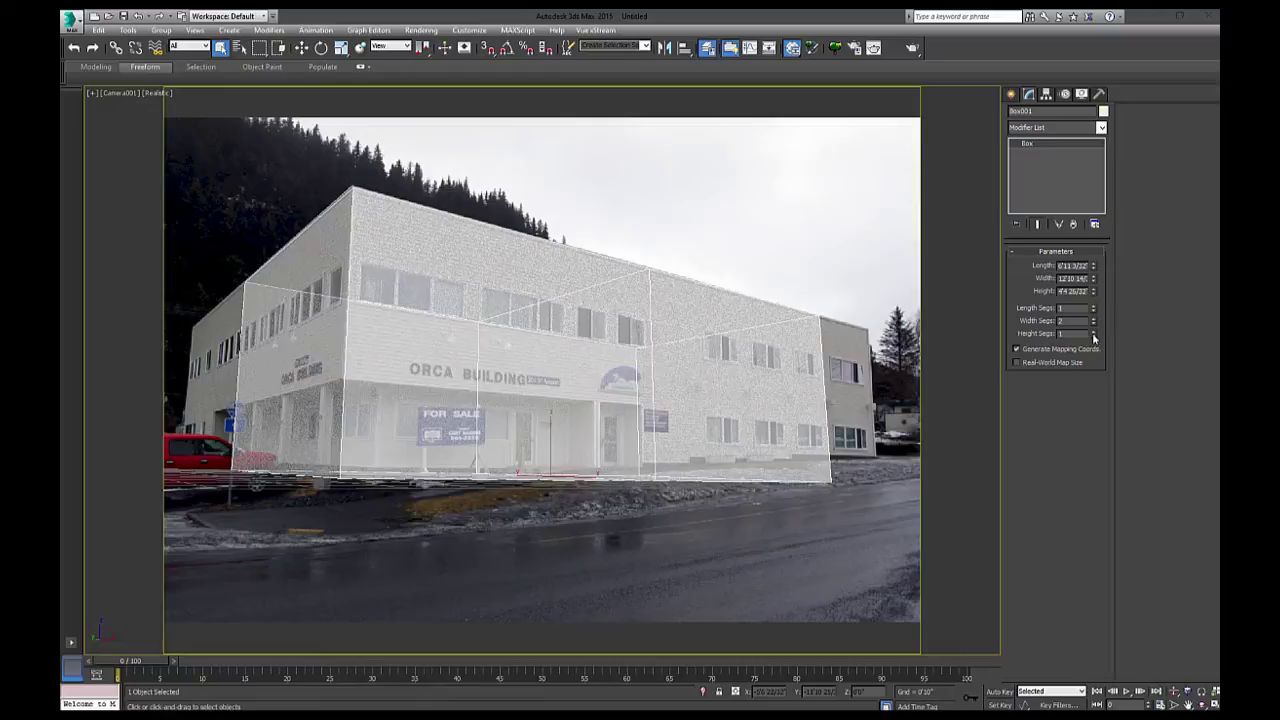
Set the box's height, width and length segments to 2 each
{"action": "left_click", "coordinate": [1094, 334]}
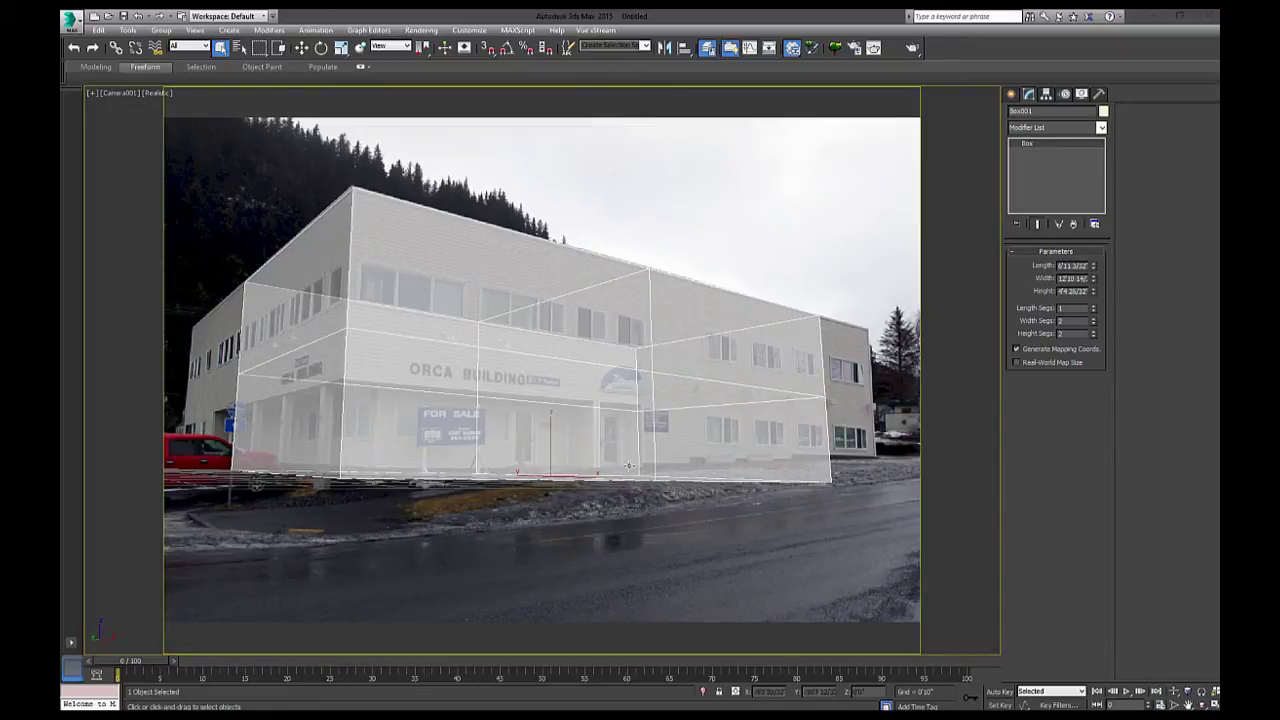
{"action": "left_click", "coordinate": [1094, 324]}
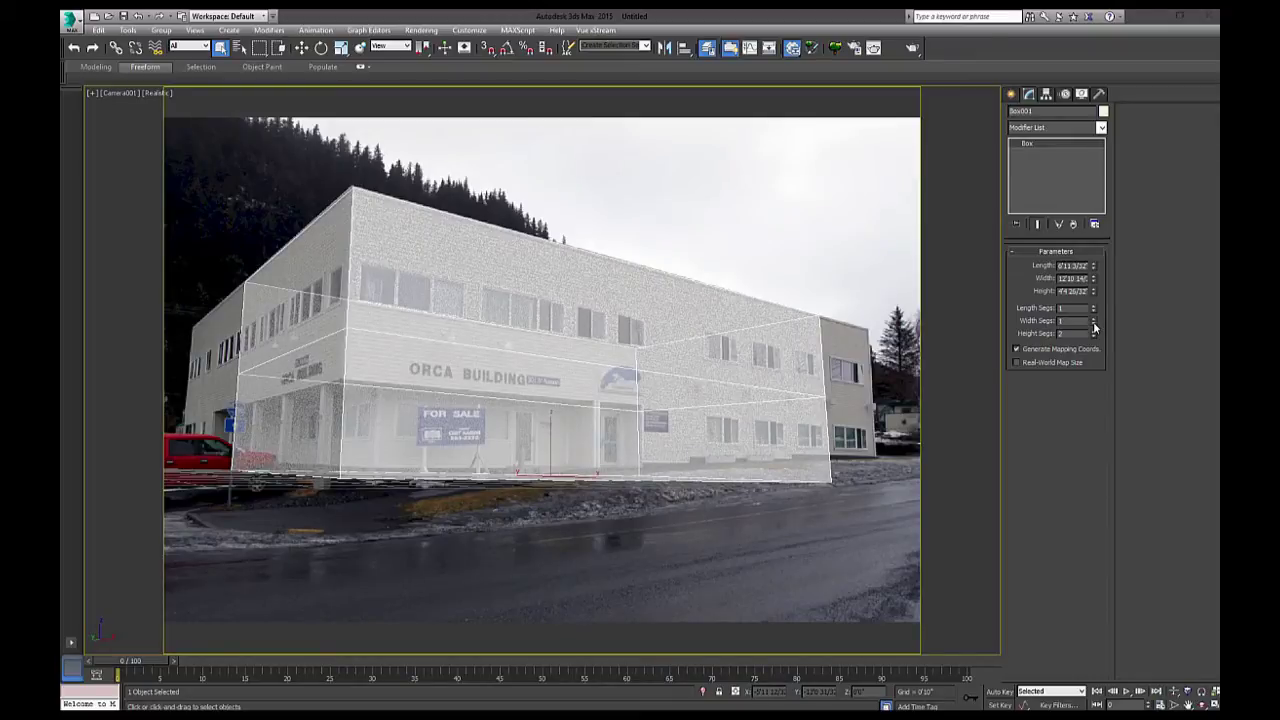
{"action": "left_click", "coordinate": [1094, 317]}
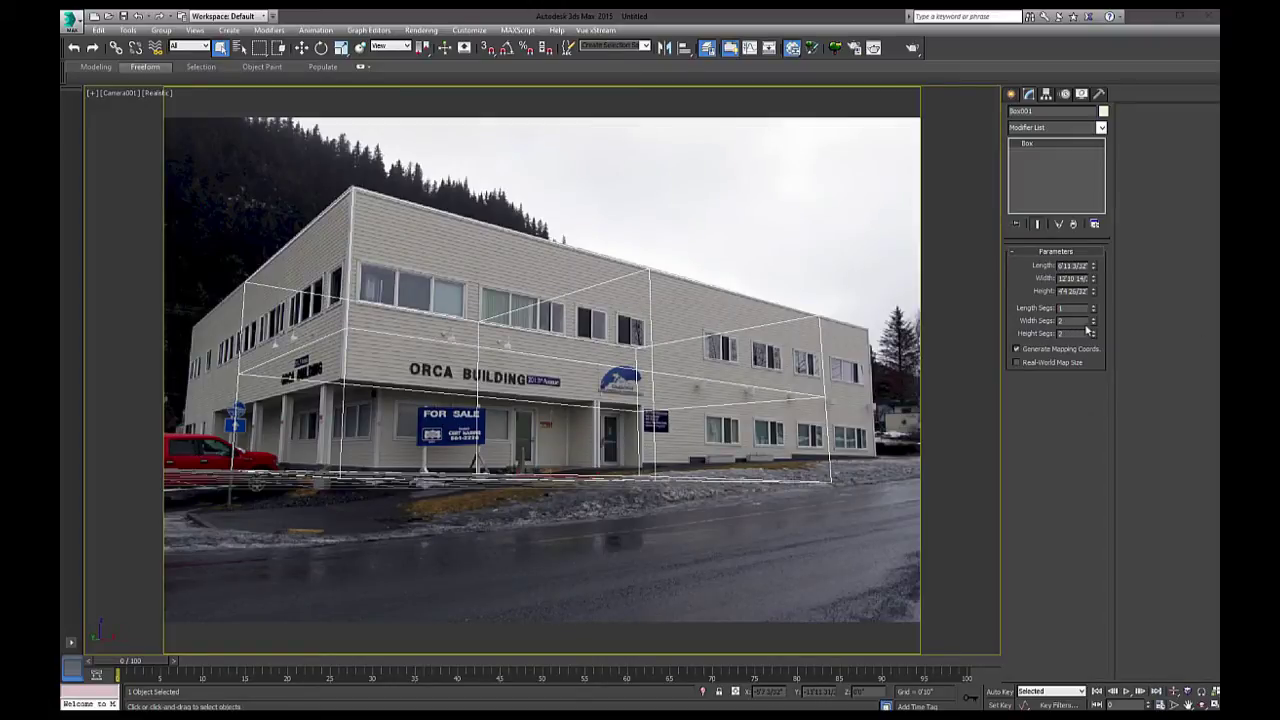
{"action": "left_click_drag", "start_coordinate": [1094, 319], "coordinate": [1095, 314]}
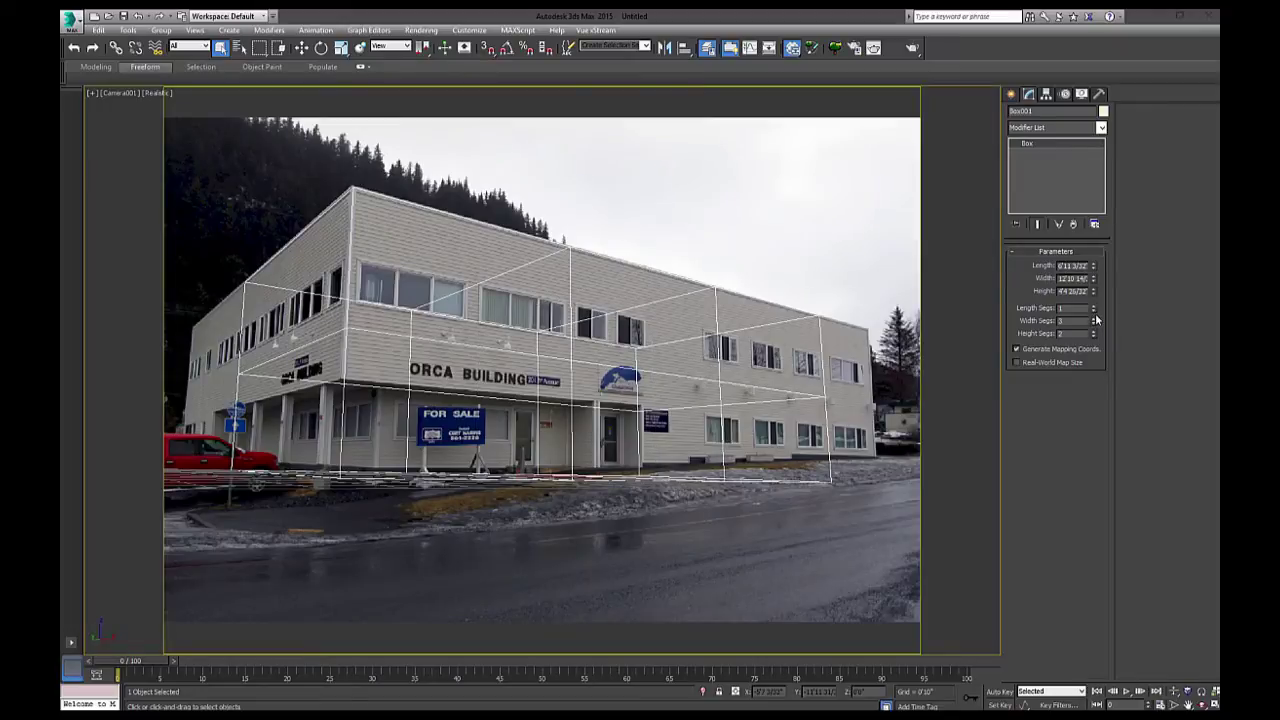
{"action": "left_click", "coordinate": [1094, 324]}
{"action": "left_click", "coordinate": [1094, 324]}
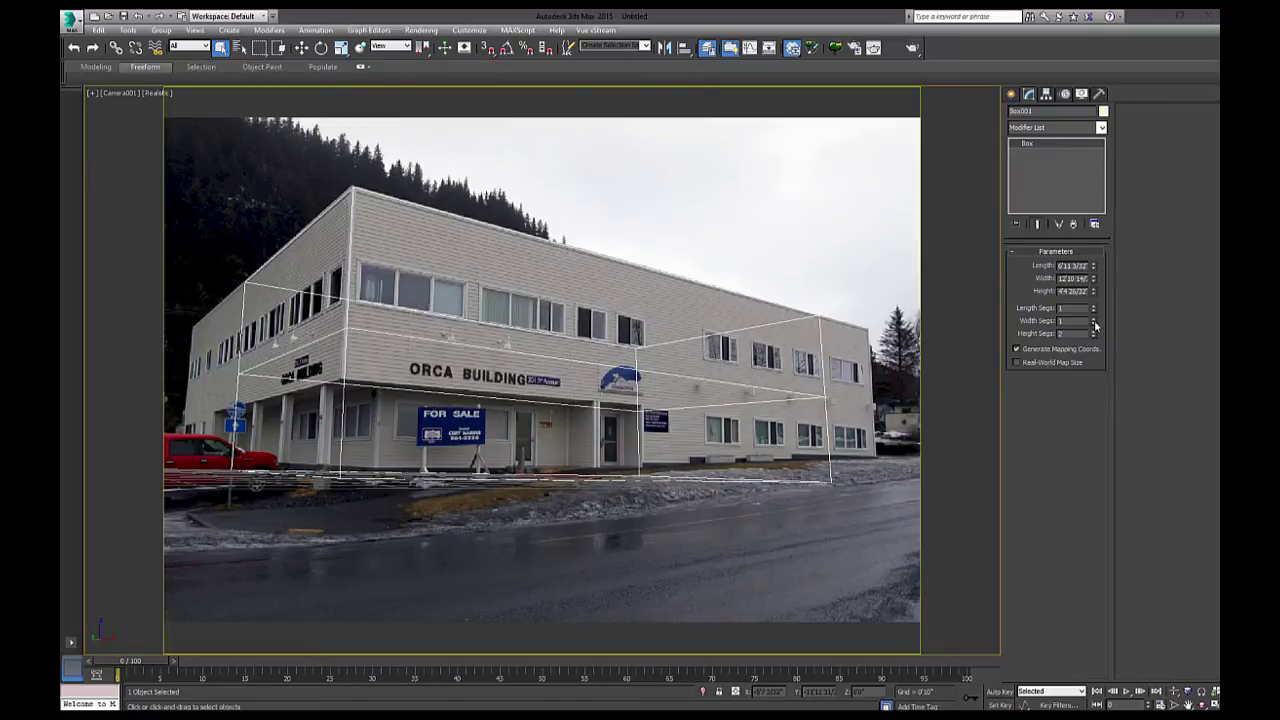
{"action": "left_click", "coordinate": [1094, 320]}
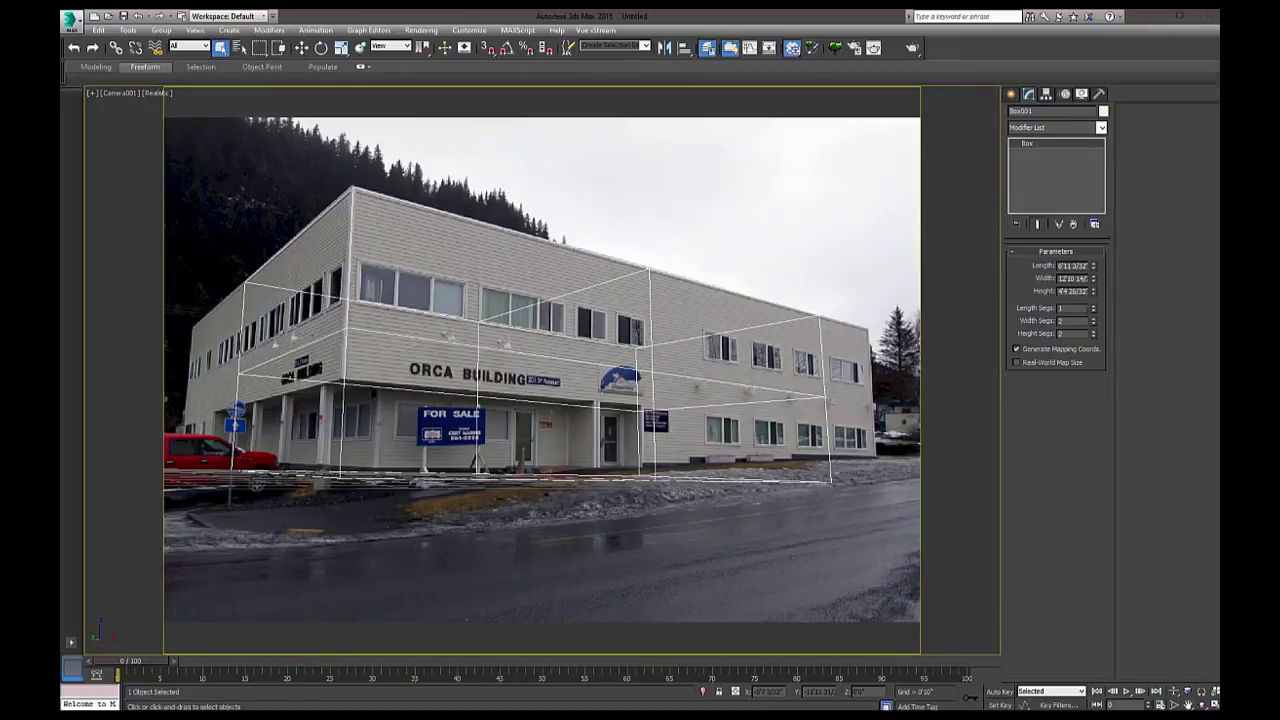
{"action": "left_click", "coordinate": [1093, 308]}
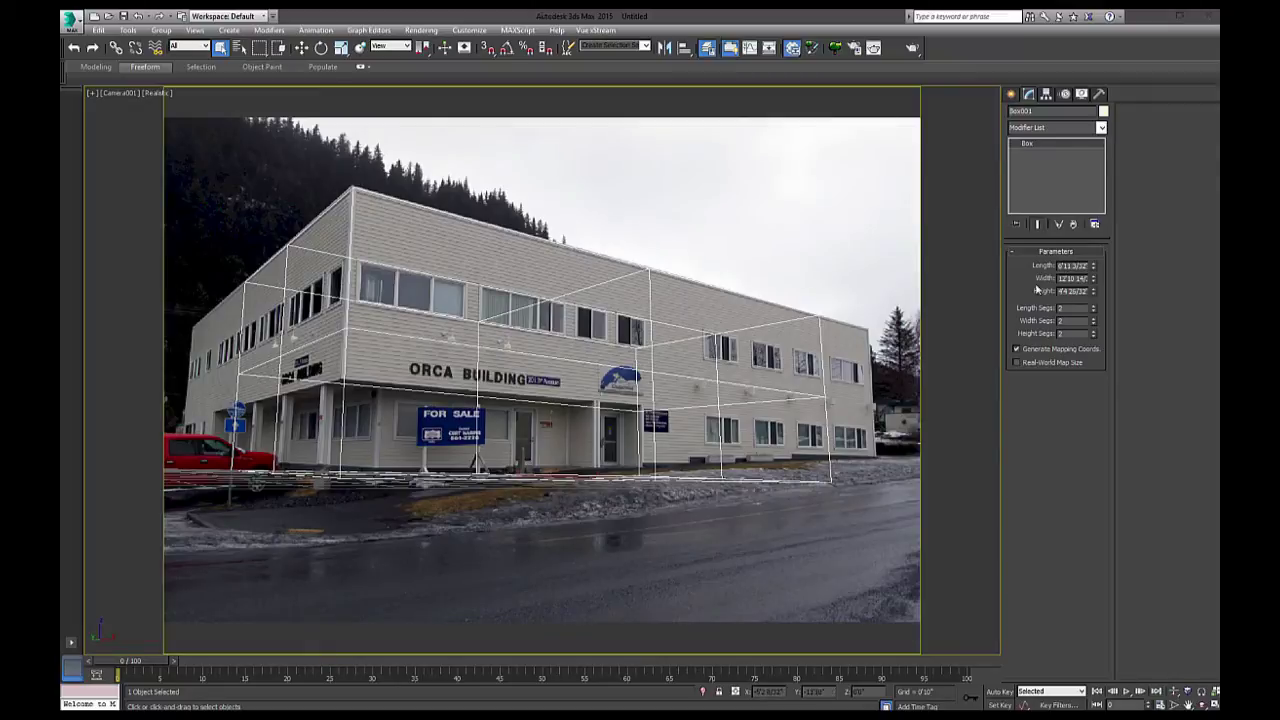
Convert the box to an Editable Poly
{"action": "right_click", "coordinate": [540, 336]}
{"action": "mouse_move", "coordinate": [572, 457]}
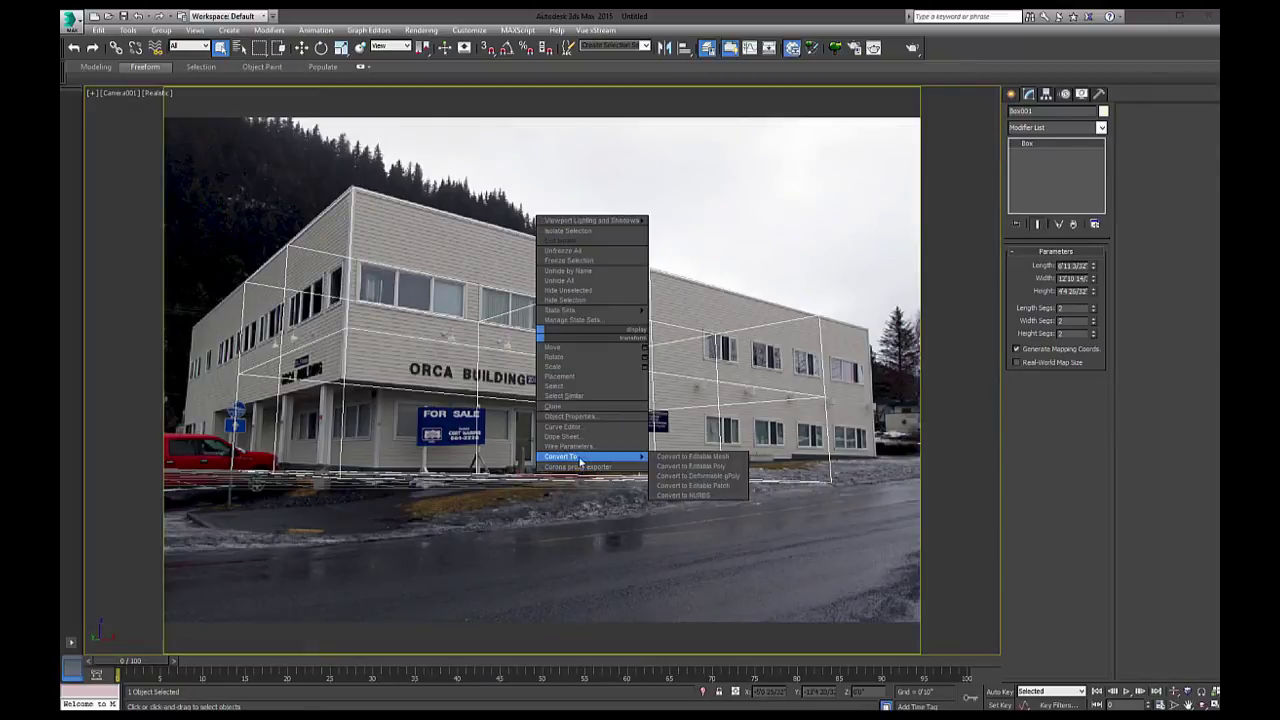
{"action": "left_click", "coordinate": [690, 466]}
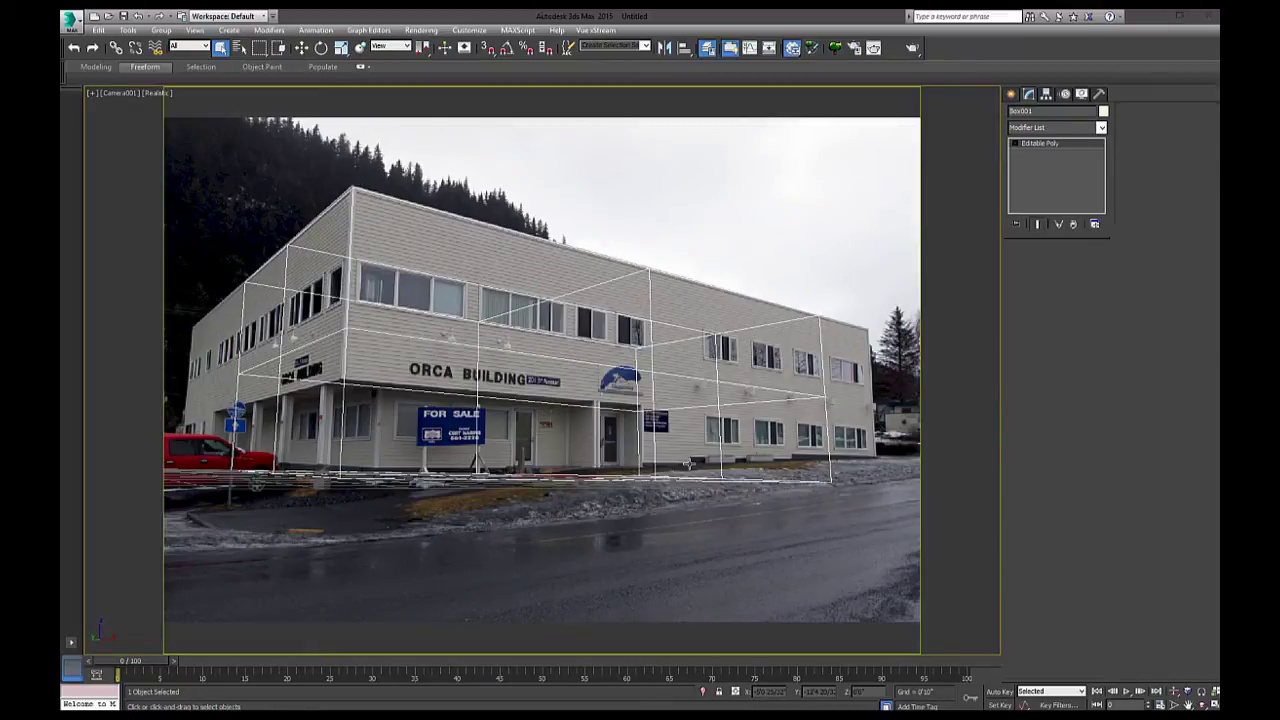
Select all vertices of the box's rear face and move them along Y to the far end of the building's side wall
{"action": "left_click", "coordinate": [1025, 266]}
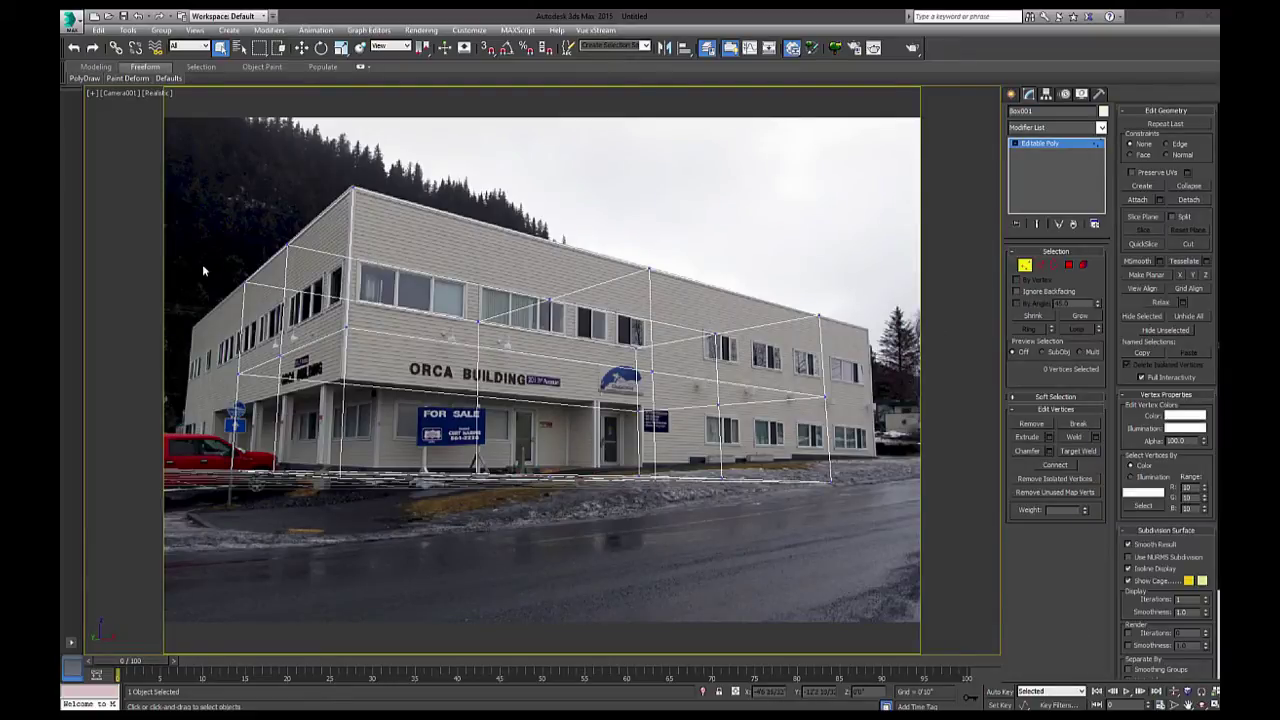
{"action": "key", "text": "alt+w"}
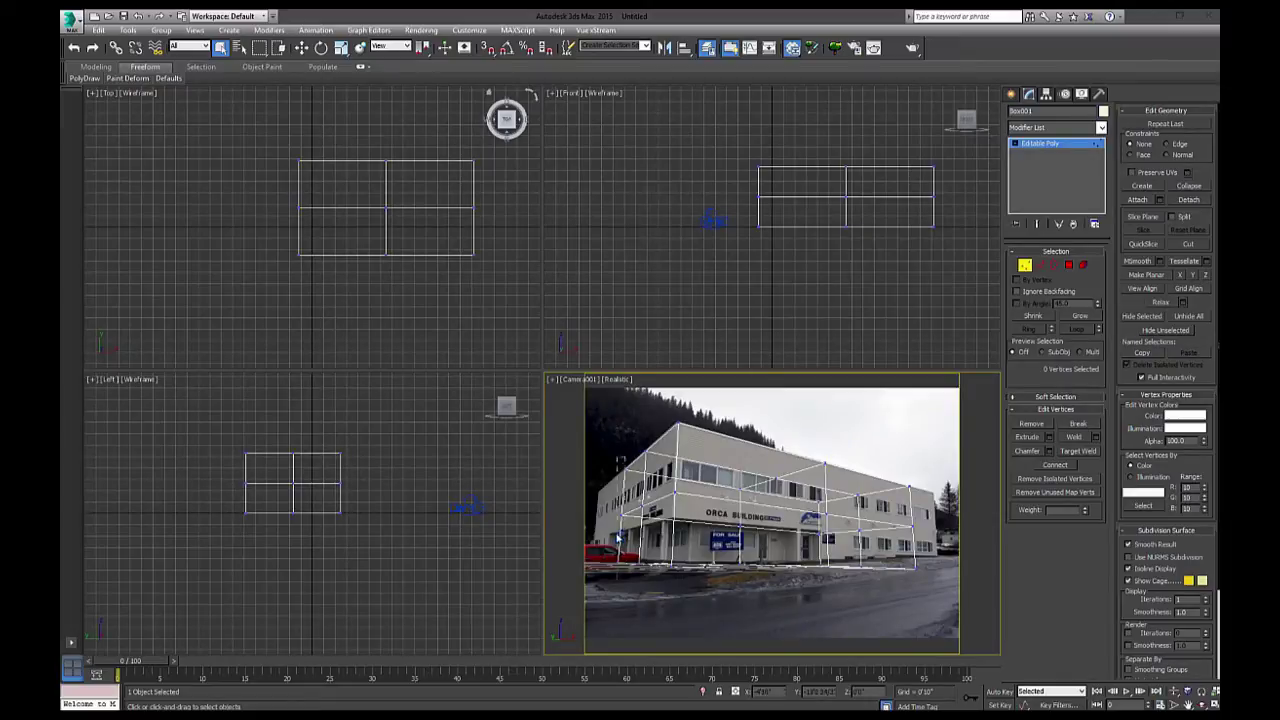
{"action": "left_click_drag", "start_coordinate": [628, 460], "coordinate": [614, 590]}
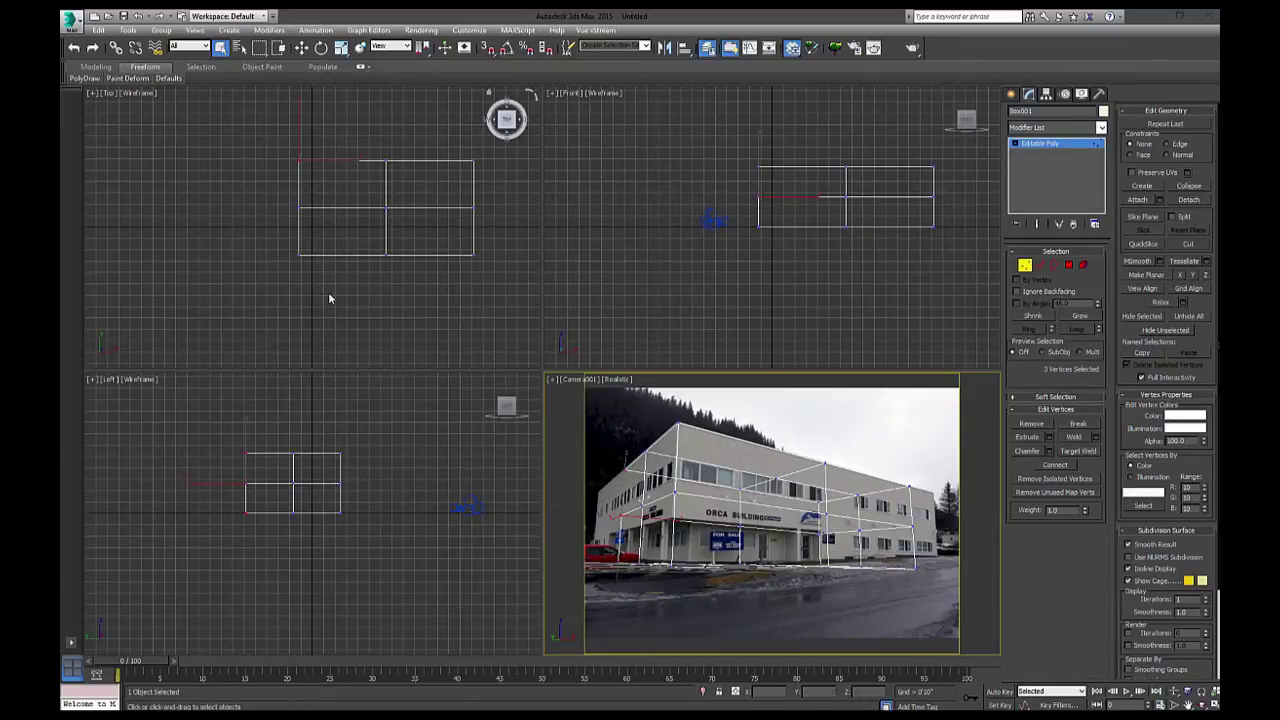
{"action": "left_click_drag", "start_coordinate": [232, 124], "coordinate": [511, 170]}
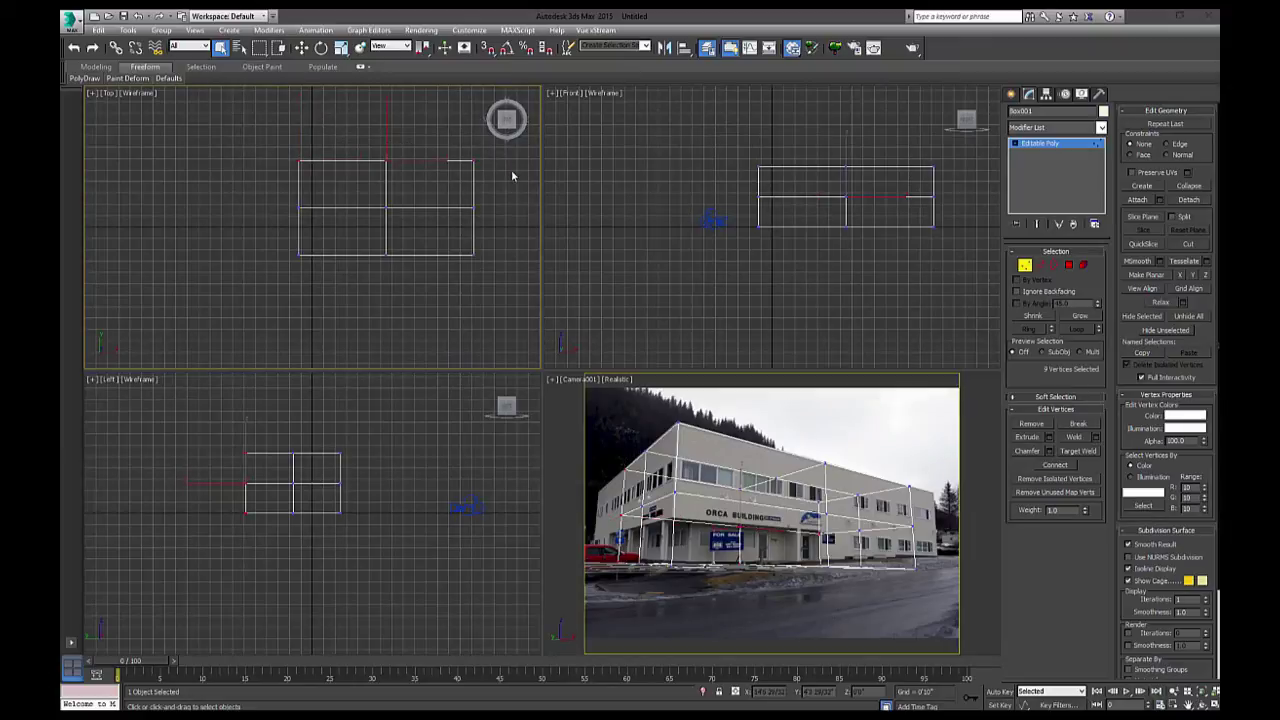
{"action": "right_click", "coordinate": [659, 520]}
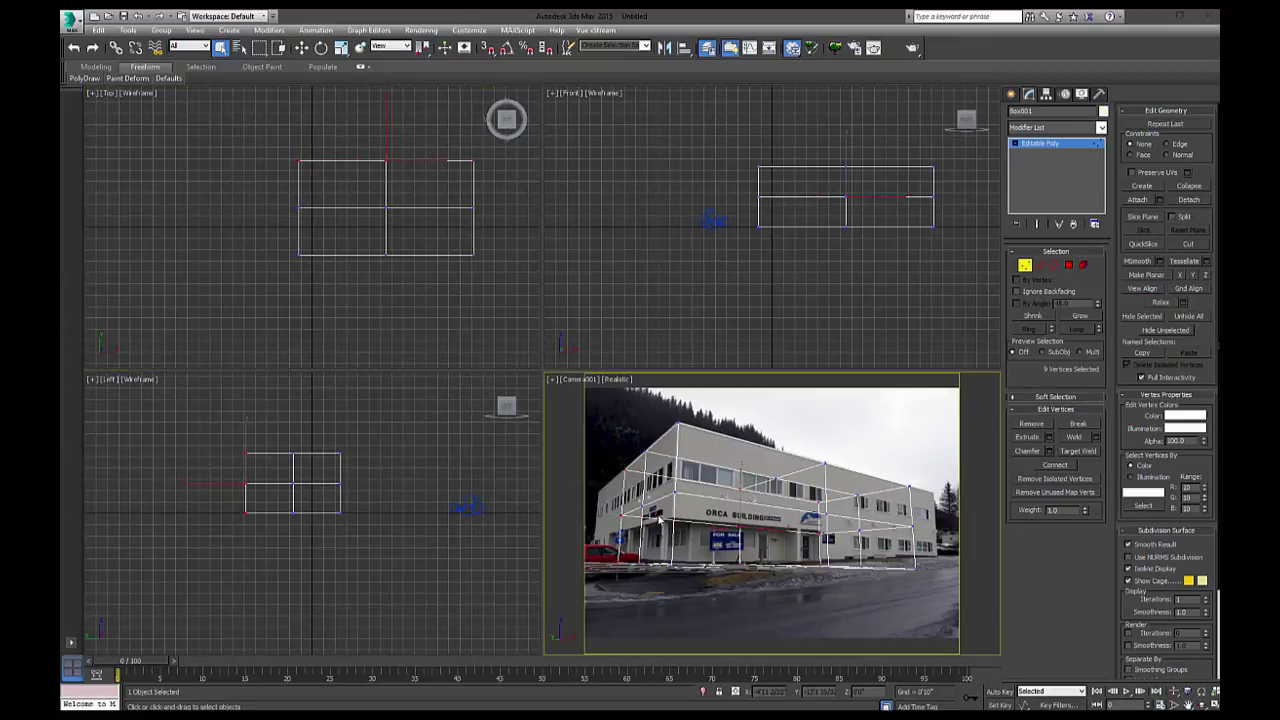
{"action": "key", "text": "w"}
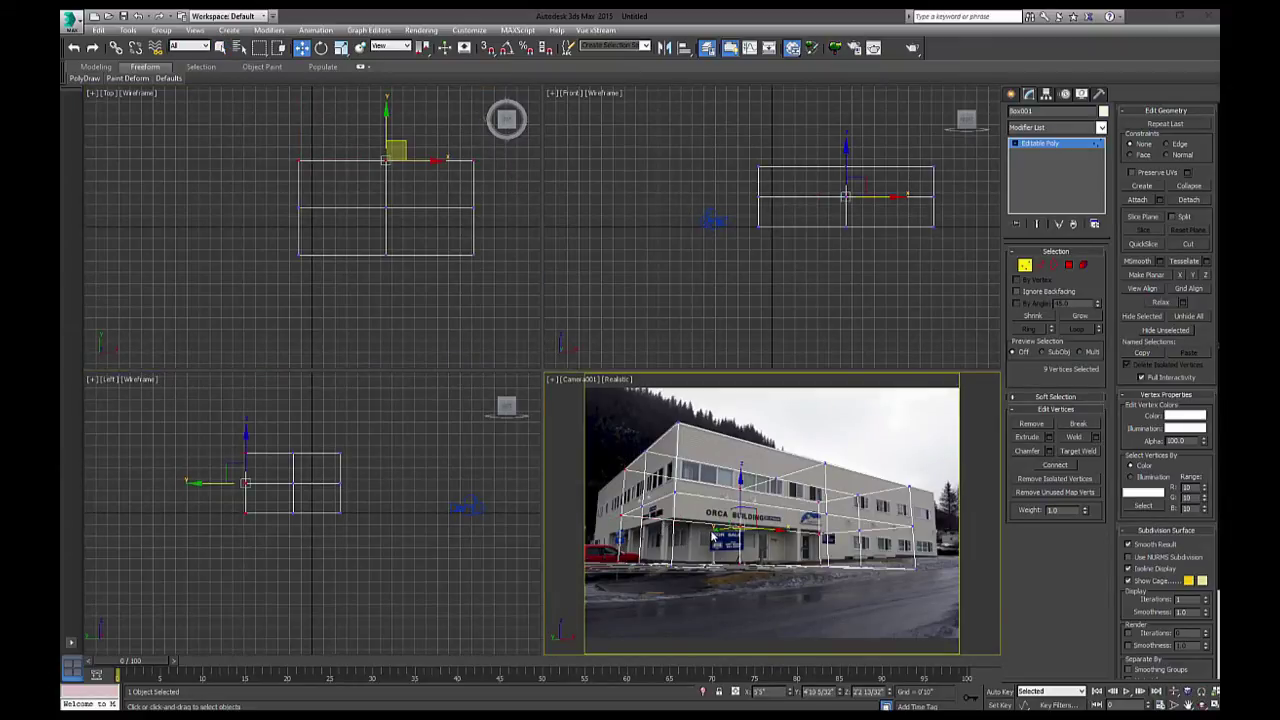
{"action": "left_click_drag", "start_coordinate": [713, 537], "coordinate": [592, 521]}
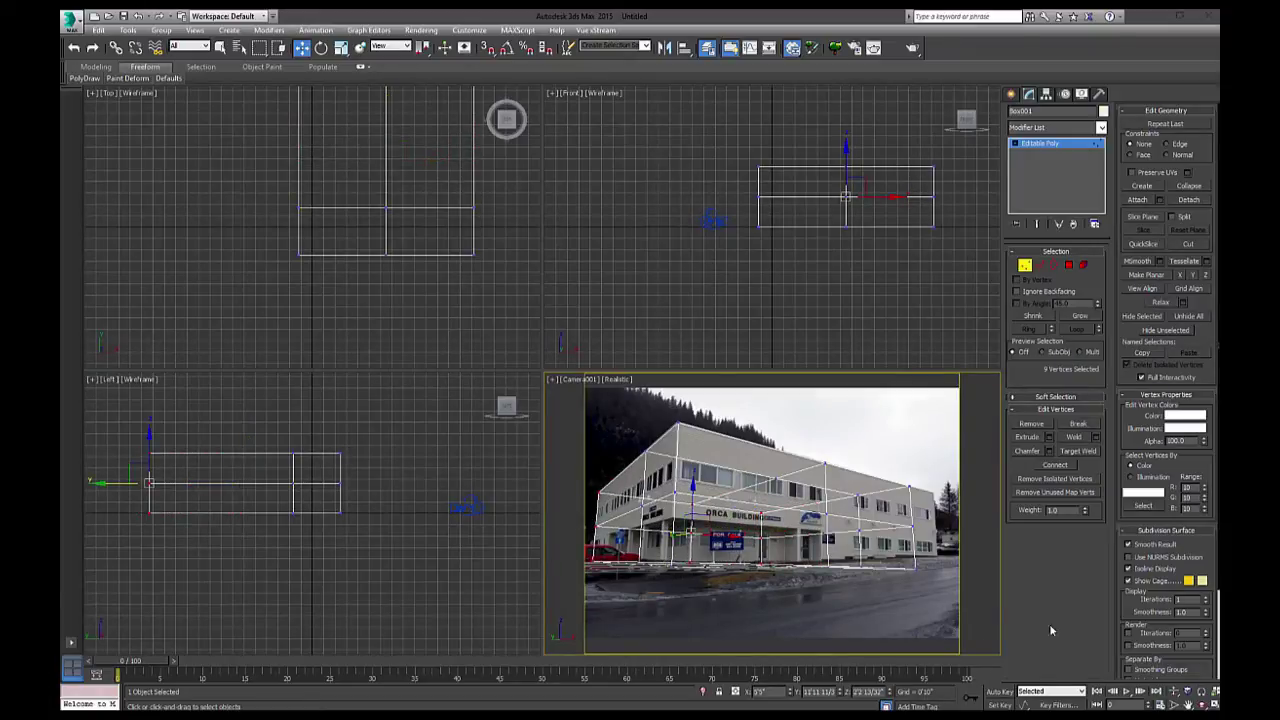
Select the vertices of the box's far end in the Top view and move them along X to the building front's far edge
{"action": "left_click_drag", "start_coordinate": [881, 460], "coordinate": [932, 606]}
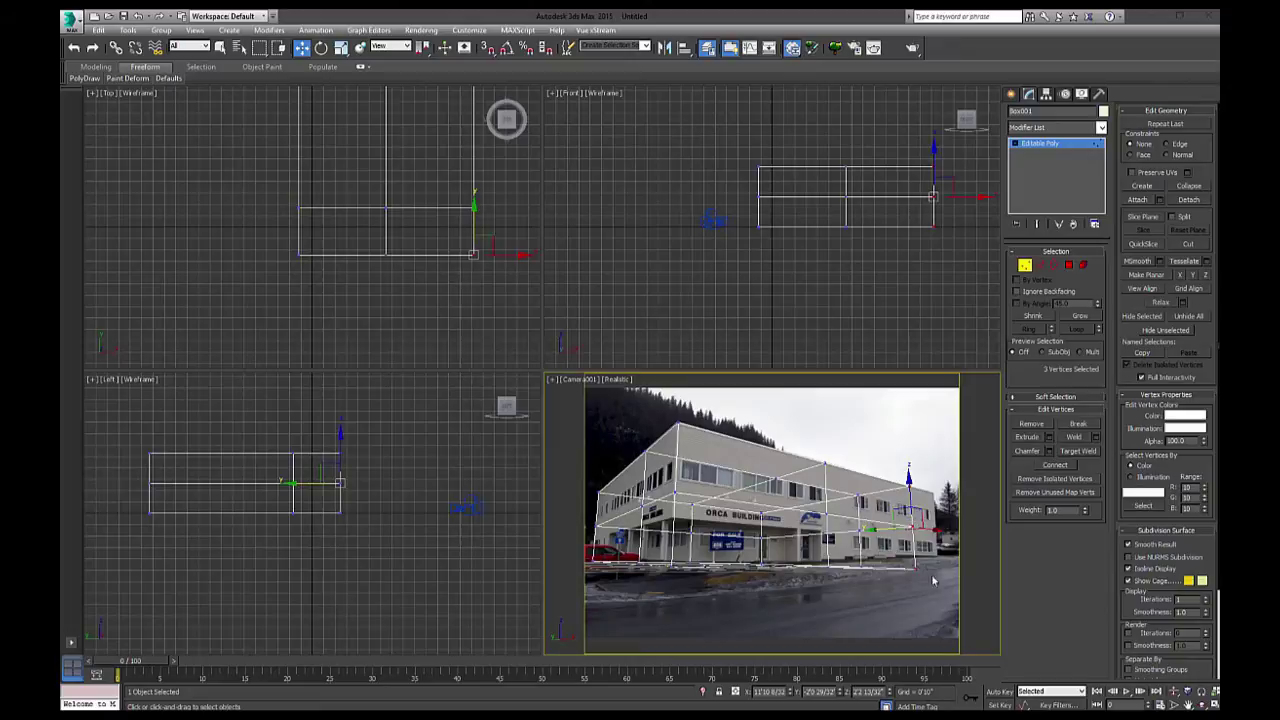
{"action": "scroll", "coordinate": [310, 291], "scroll_direction": "down", "scroll_amount": 3}
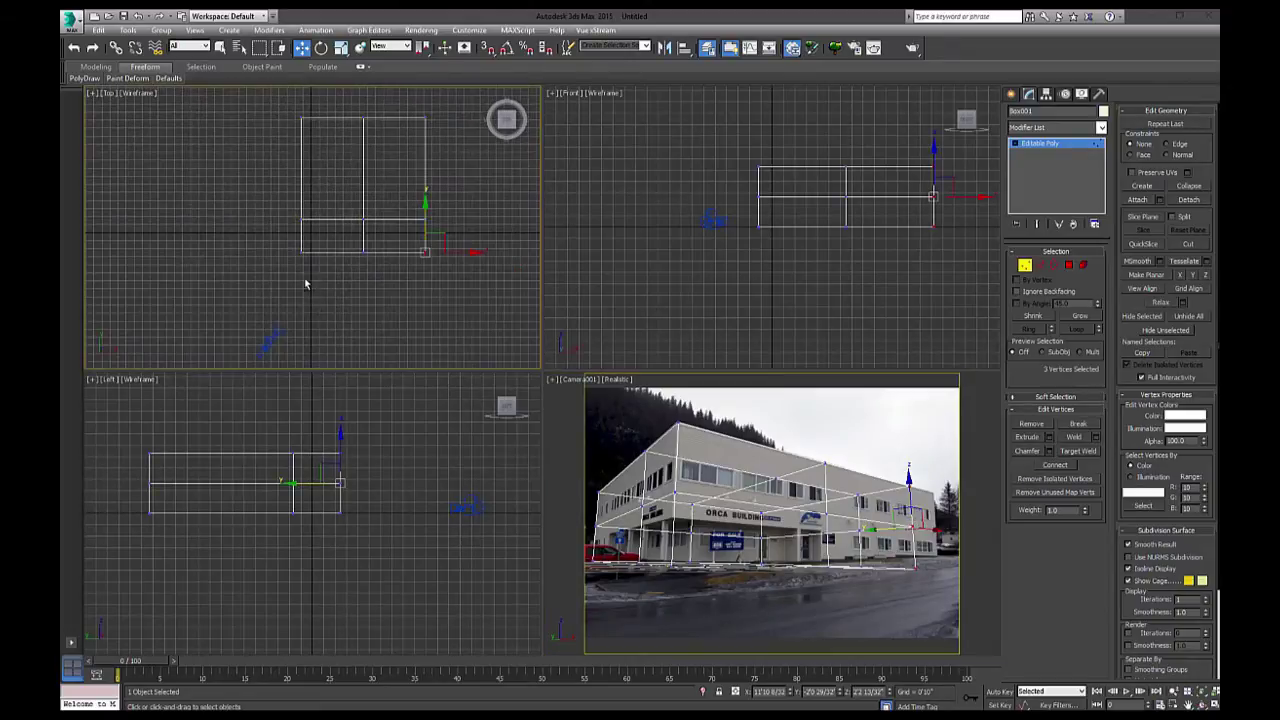
{"action": "left_click_drag", "start_coordinate": [462, 108], "coordinate": [417, 285]}
{"action": "left_click_drag", "start_coordinate": [474, 196], "coordinate": [499, 205]}
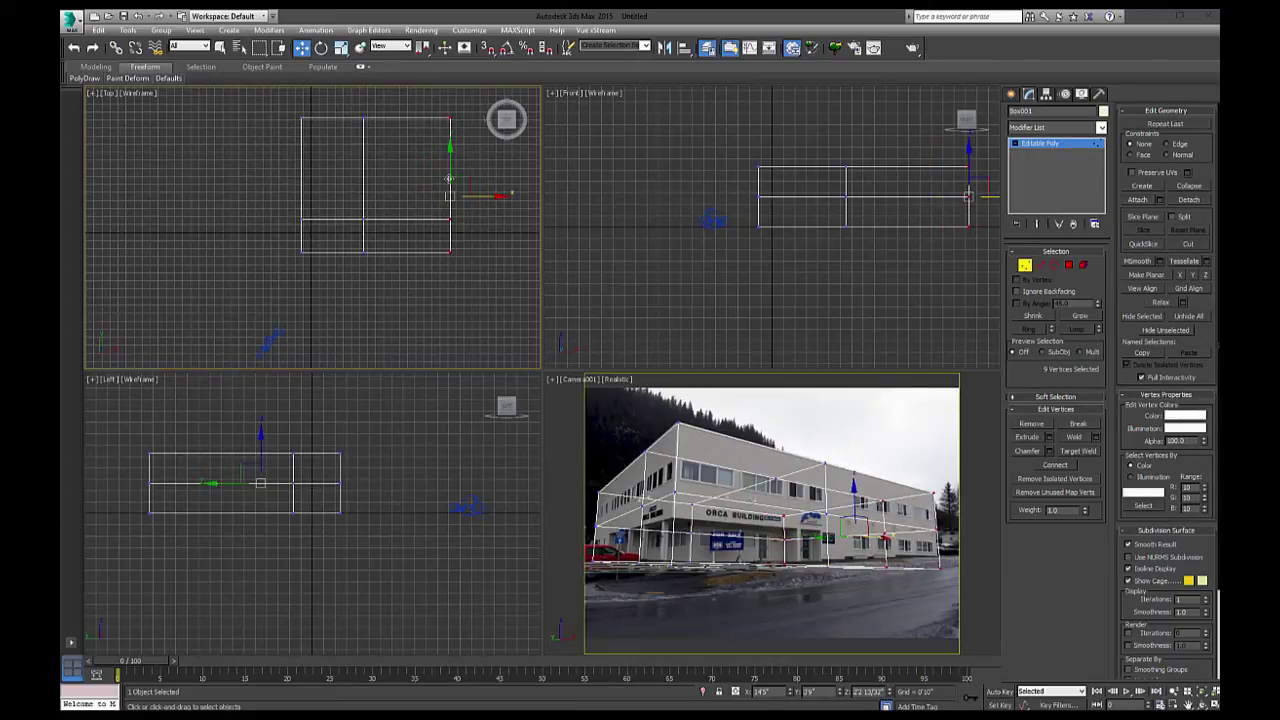
{"action": "left_click_drag", "start_coordinate": [498, 196], "coordinate": [497, 196]}
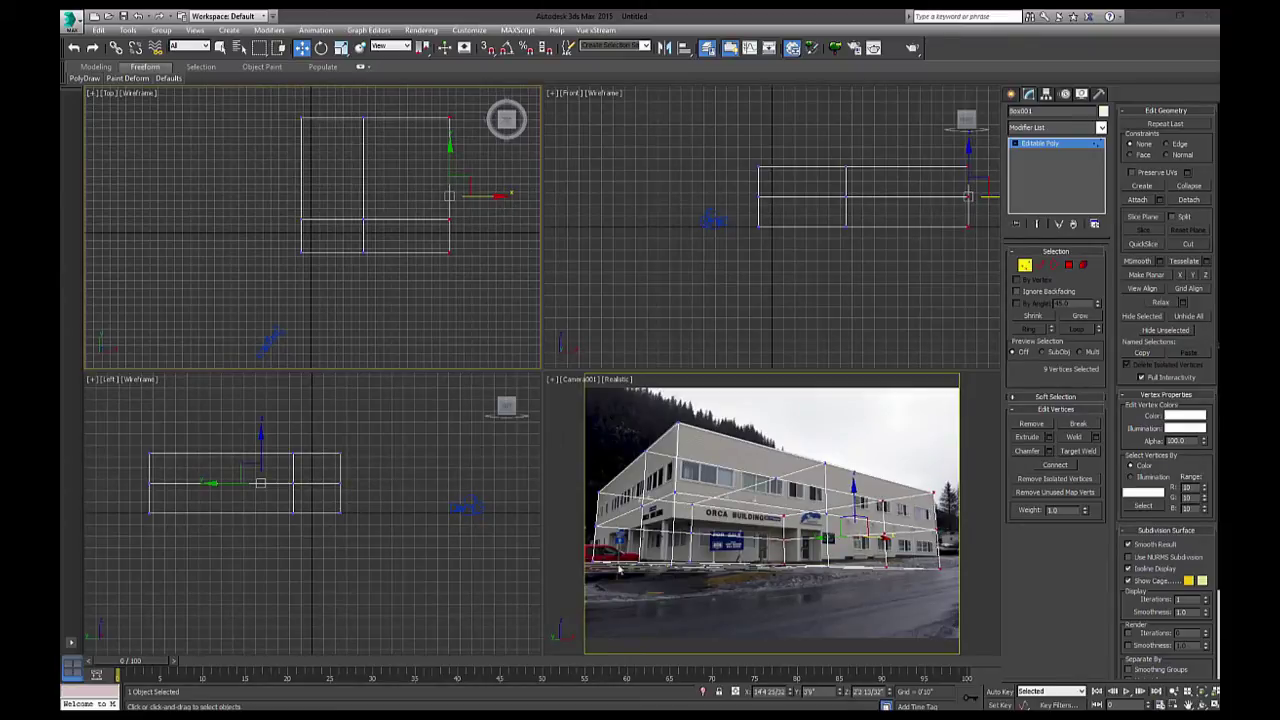
Select the vertical edge loop across the box's side wall in the maximized camera view and move it along Y toward the rear
{"action": "key", "text": "alt+w"}
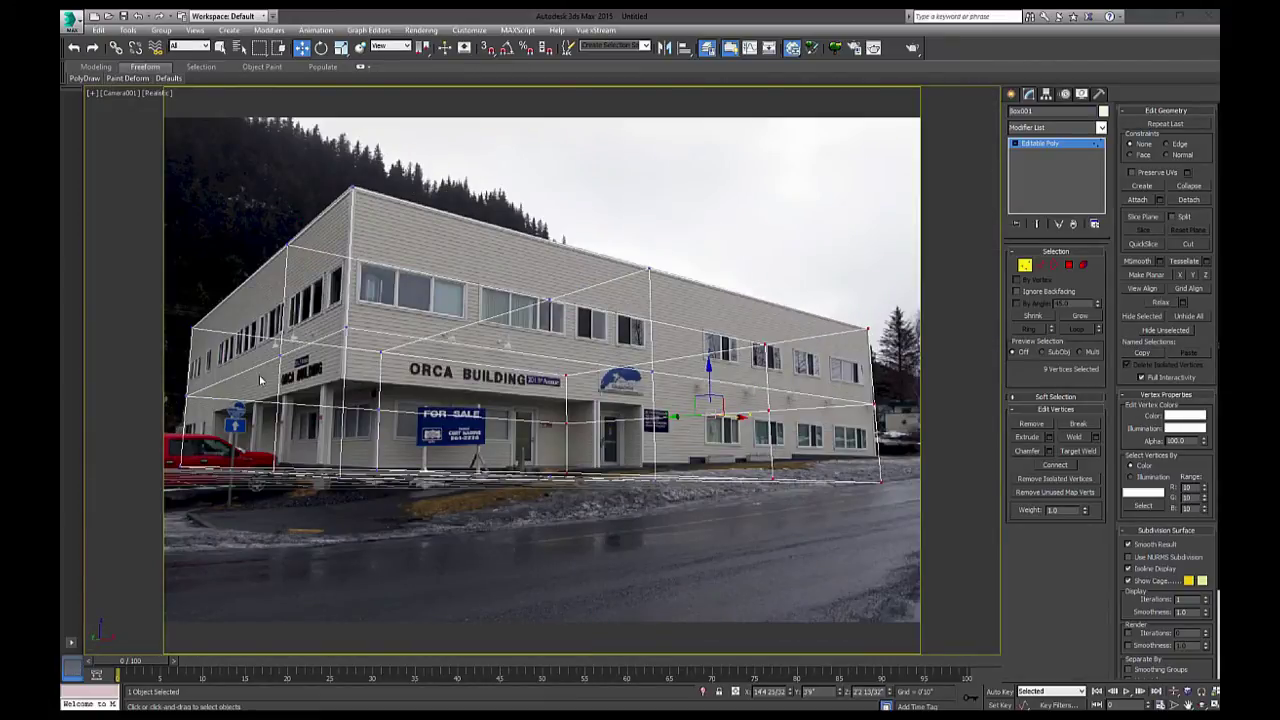
{"action": "left_click", "coordinate": [1040, 265]}
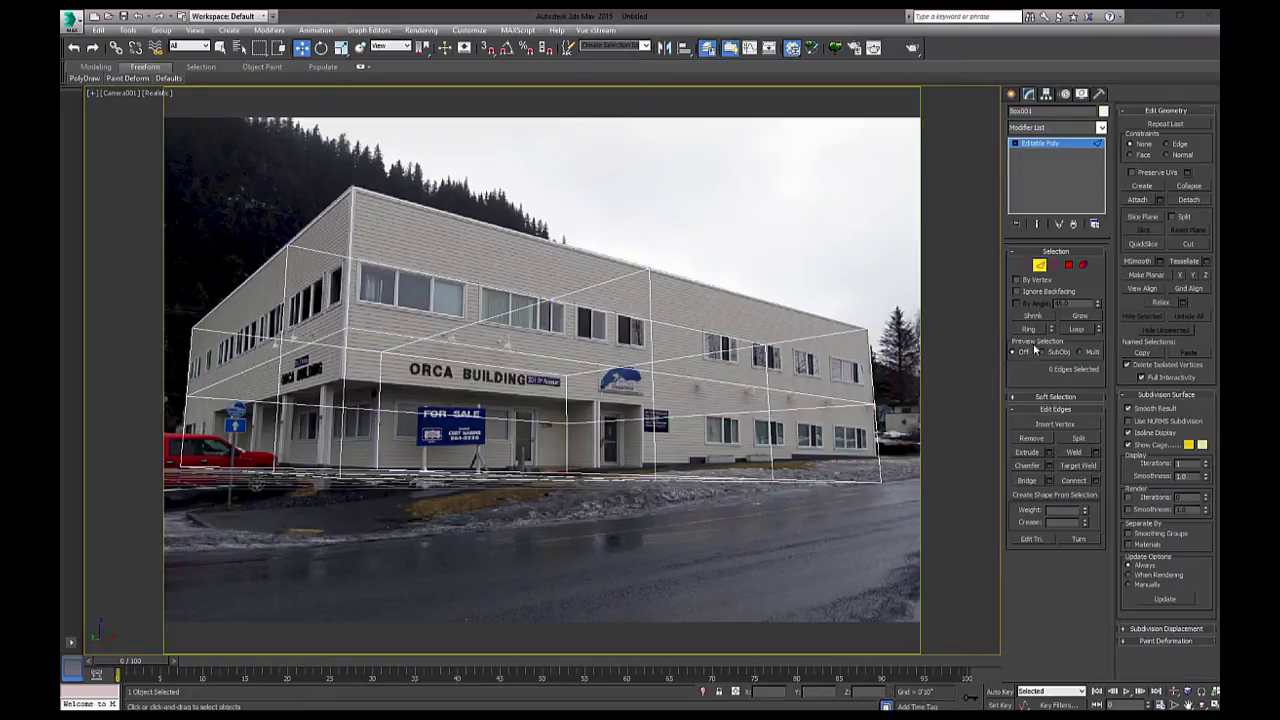
{"action": "double_click", "coordinate": [282, 309]}
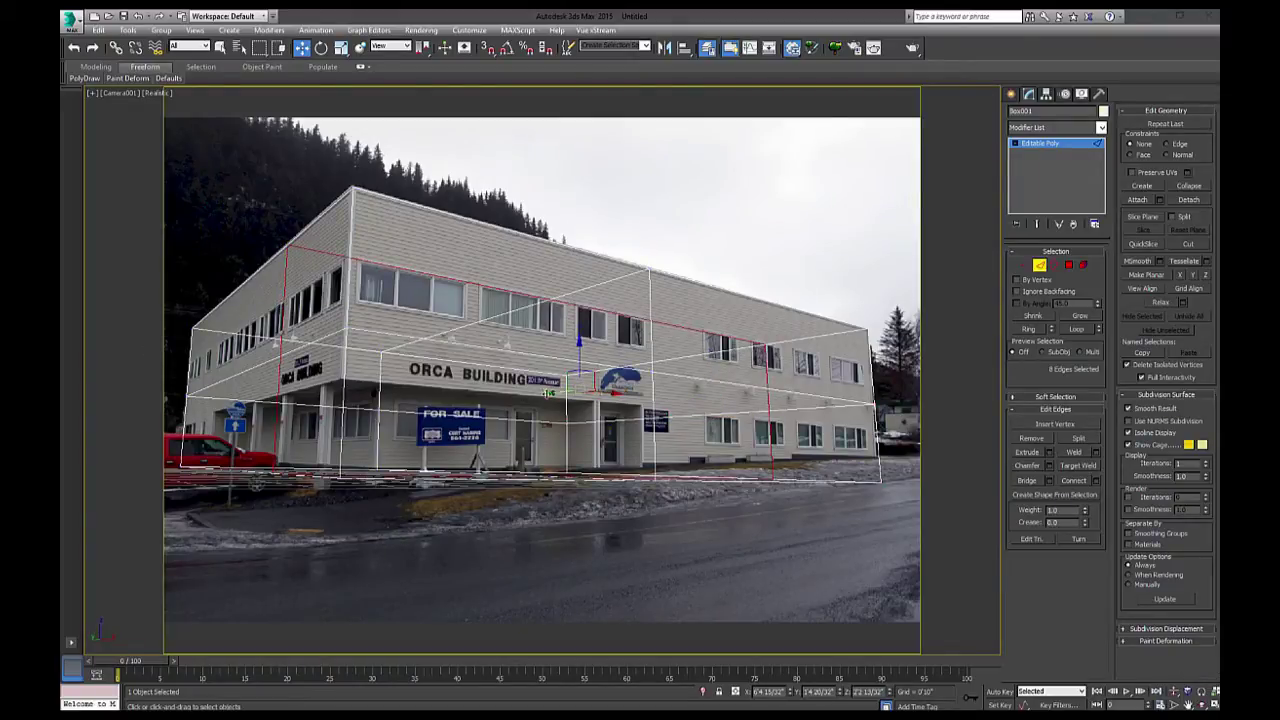
{"action": "left_click_drag", "start_coordinate": [542, 394], "coordinate": [85, 440]}
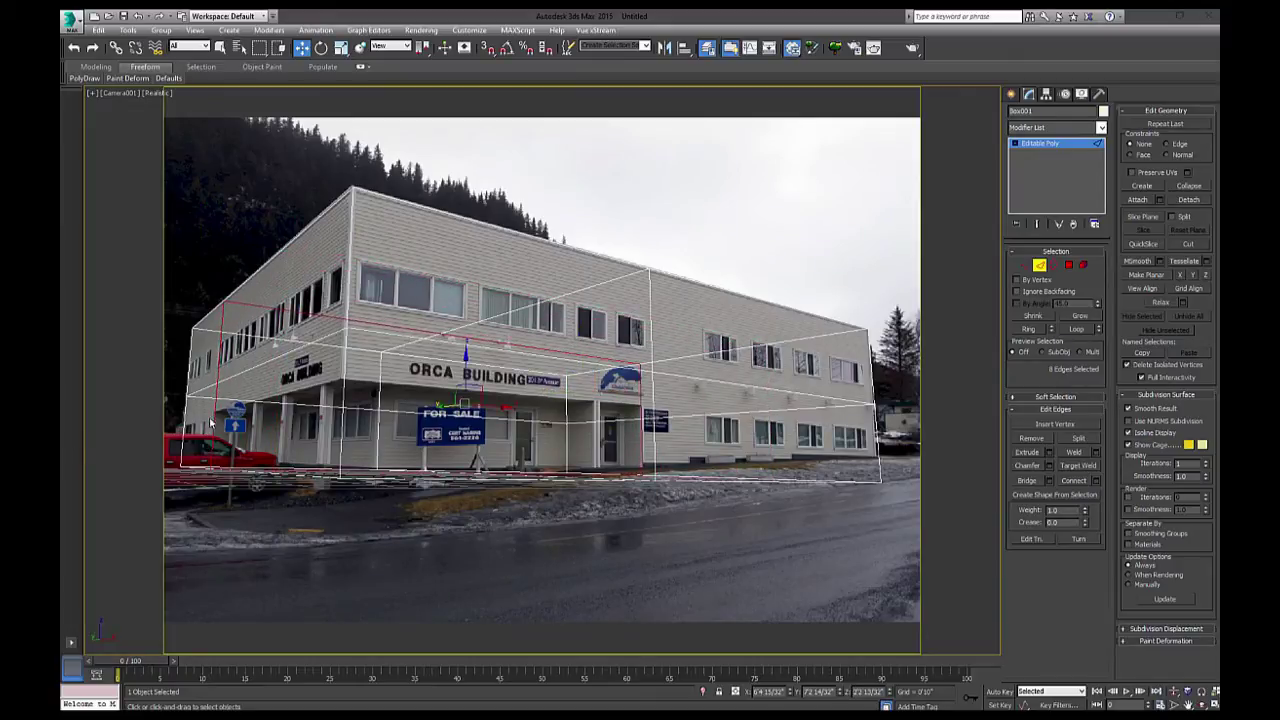
Move the vertical edge loop across the building front slightly along X, and lower the horizontal edge loop along Z to the overhang's underside
{"action": "double_click", "coordinate": [653, 338]}
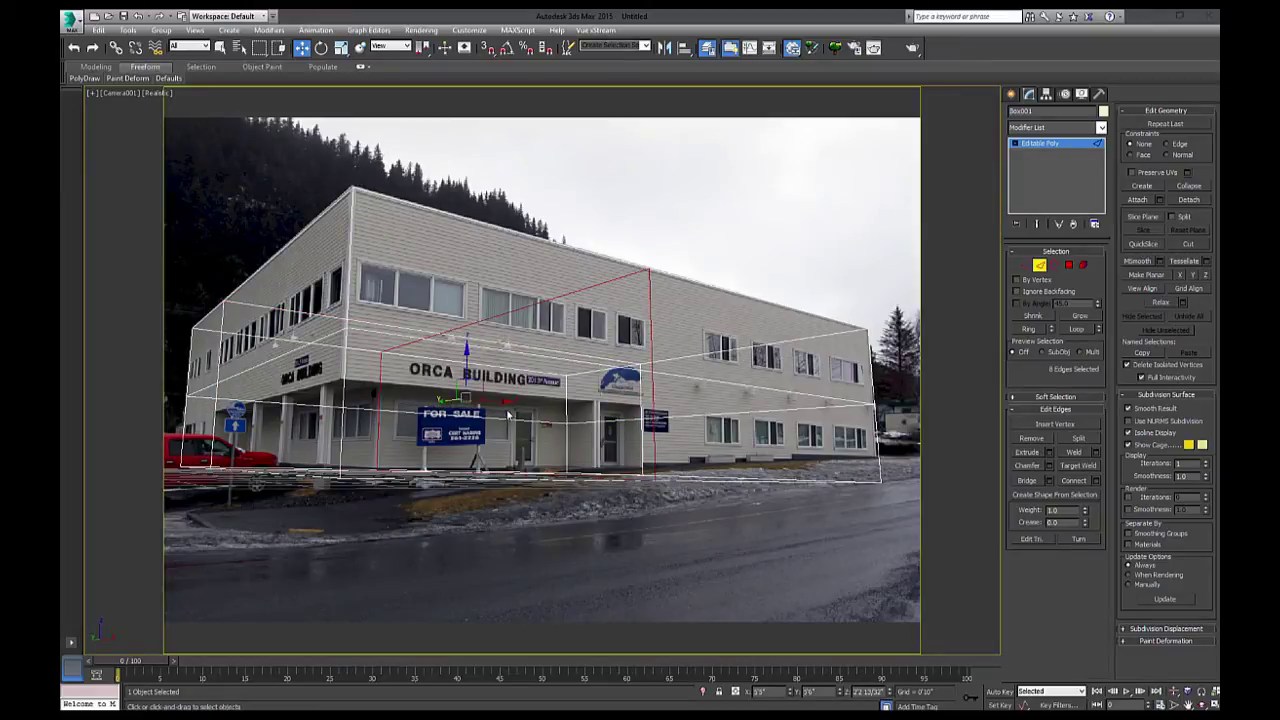
{"action": "left_click_drag", "start_coordinate": [506, 401], "coordinate": [498, 401]}
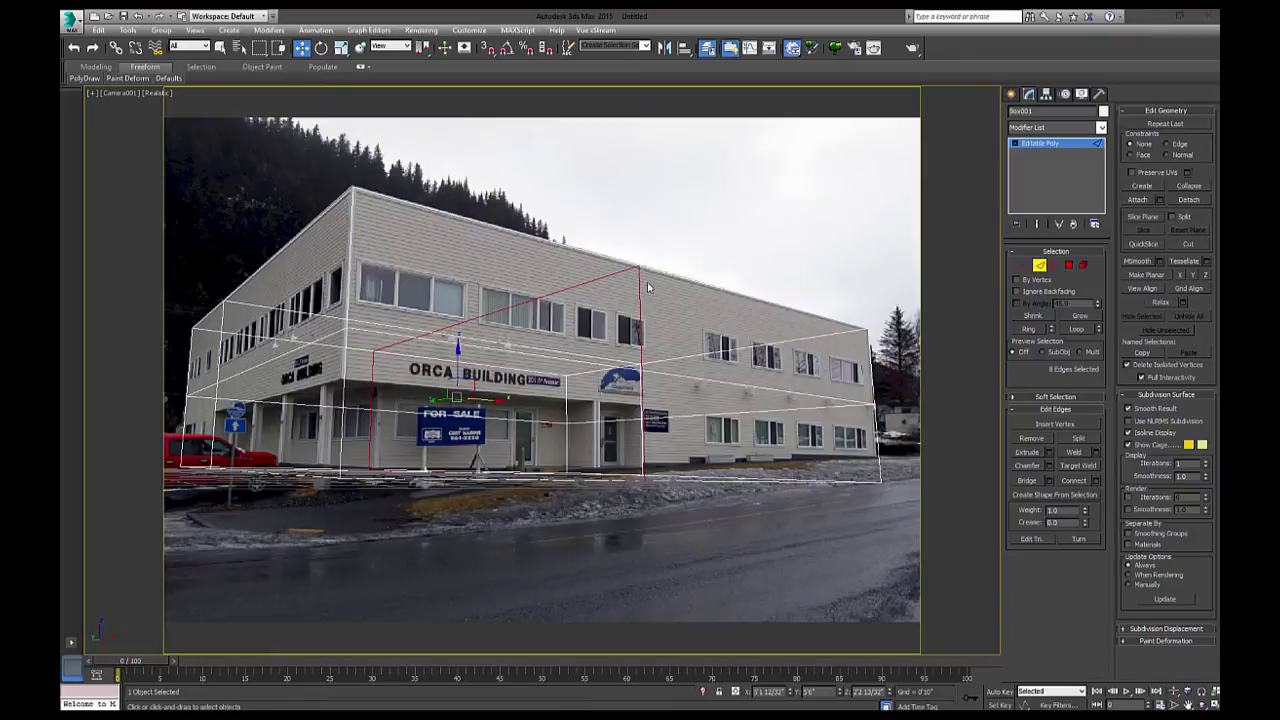
{"action": "double_click", "coordinate": [237, 378]}
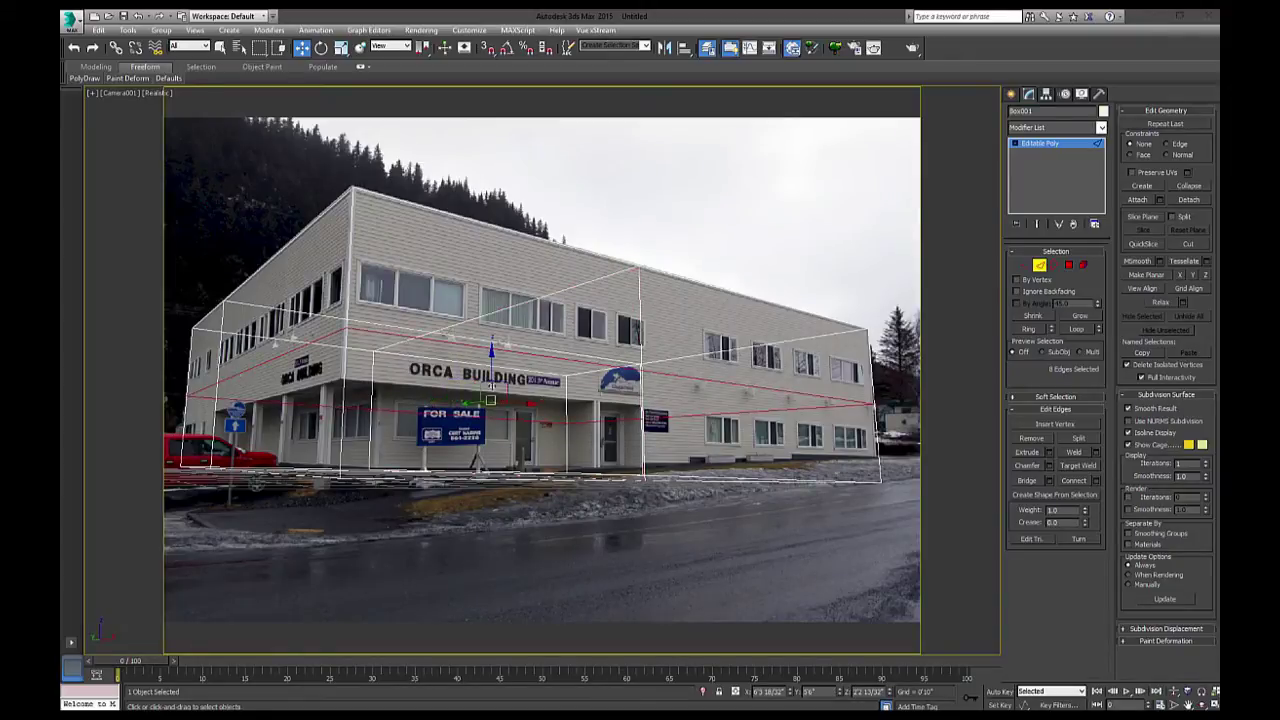
{"action": "left_click_drag", "start_coordinate": [491, 356], "coordinate": [491, 420]}
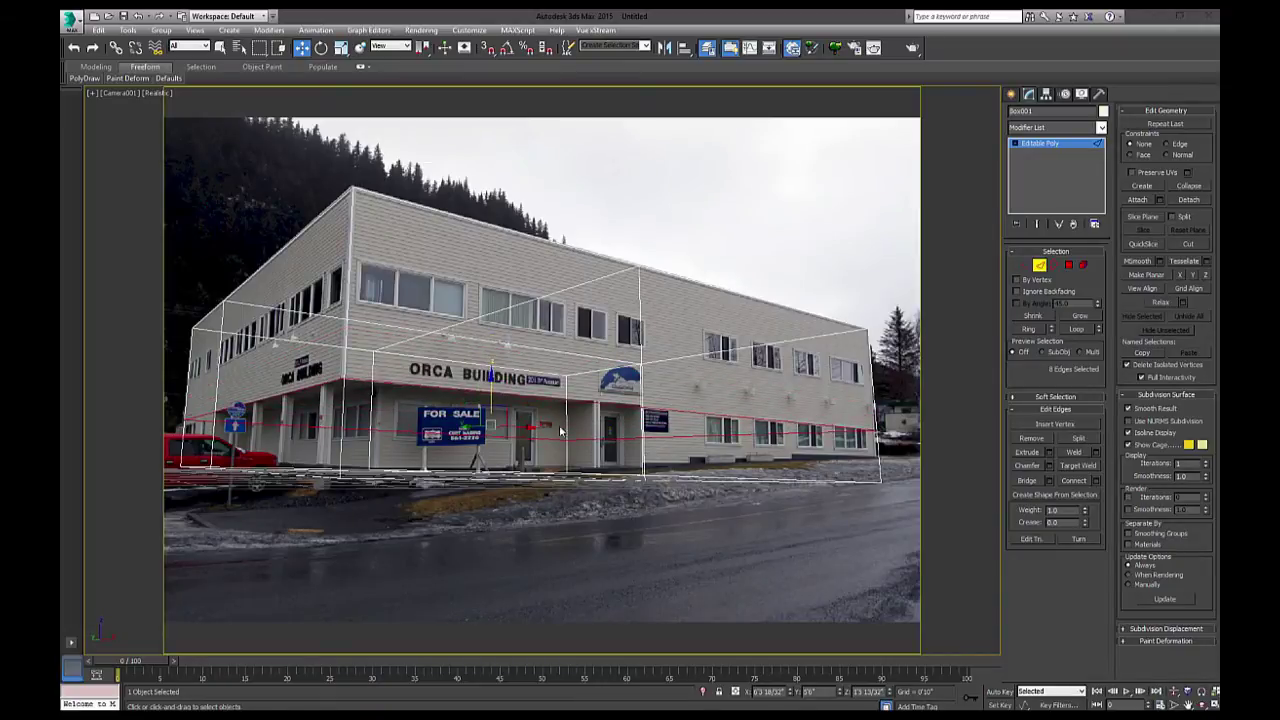
{"action": "left_click", "coordinate": [488, 367]}
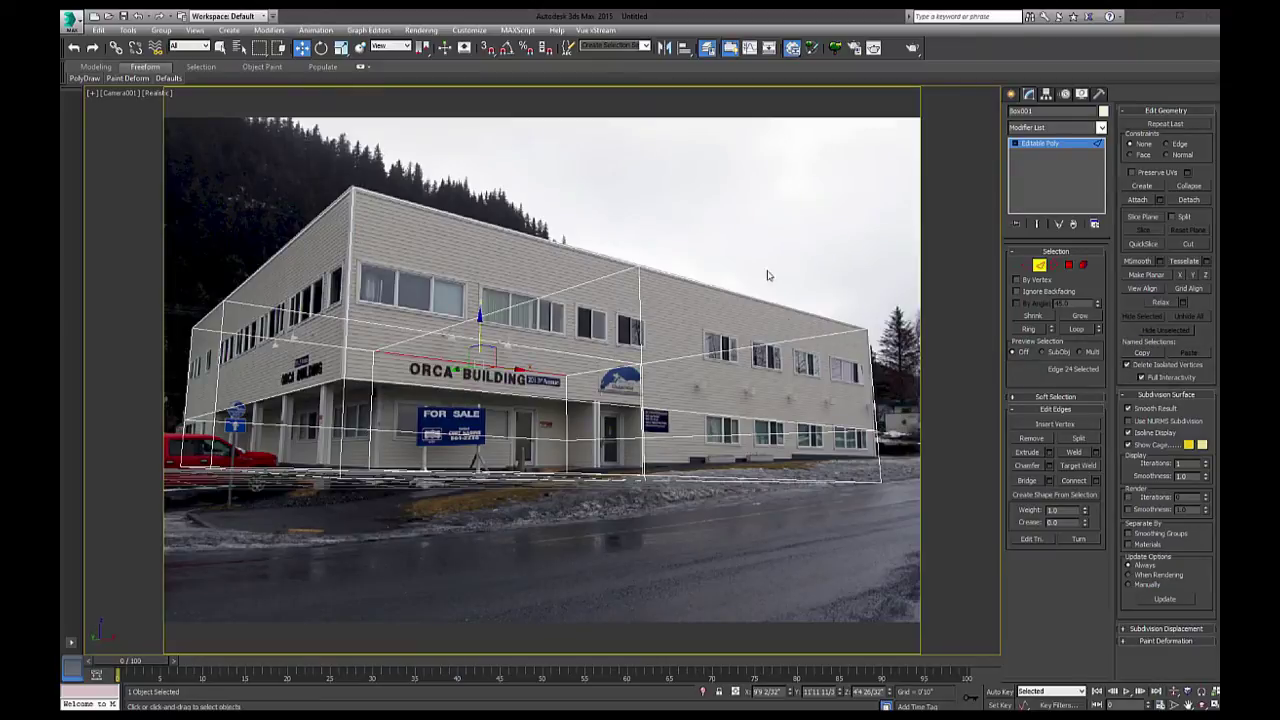
Extrude the ground-floor polygon under the ORCA BUILDING sign inward with a height of -0'6 22/32"
{"action": "left_click", "coordinate": [1067, 266]}
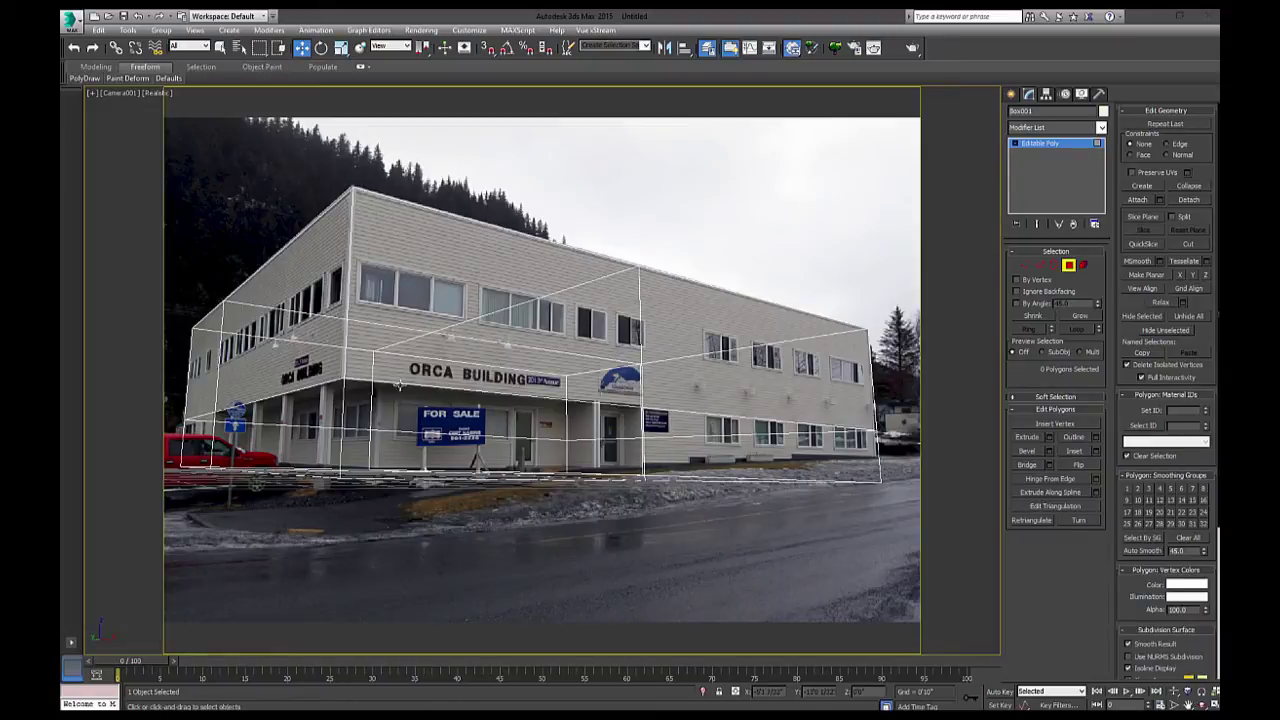
{"action": "left_click", "coordinate": [412, 417]}
{"action": "left_click", "coordinate": [274, 419]}
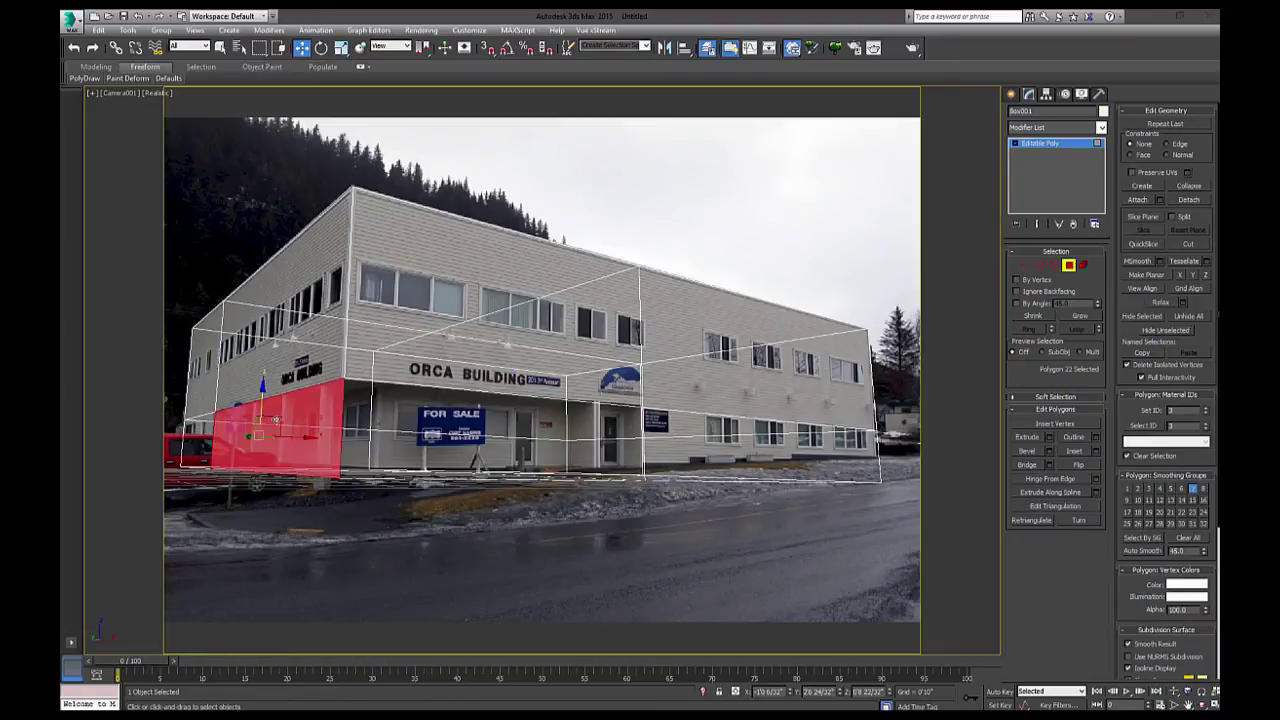
{"action": "left_click", "coordinate": [451, 435]}
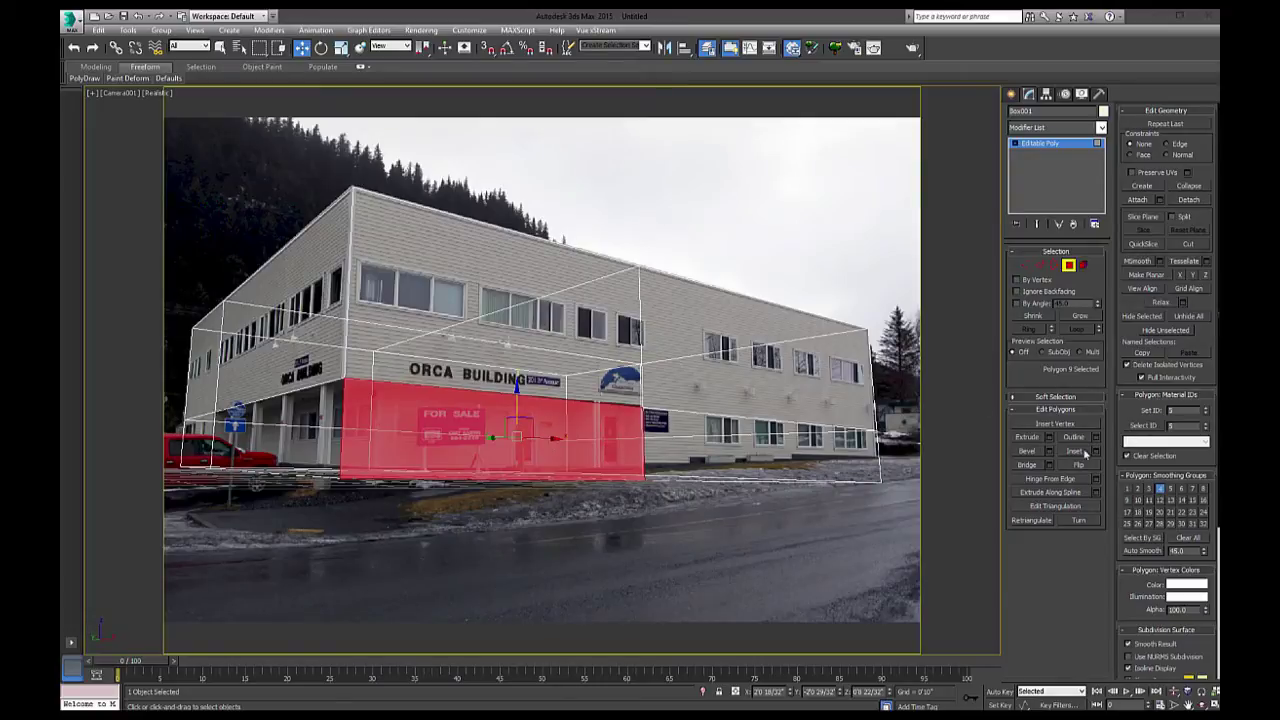
{"action": "left_click", "coordinate": [1048, 438]}
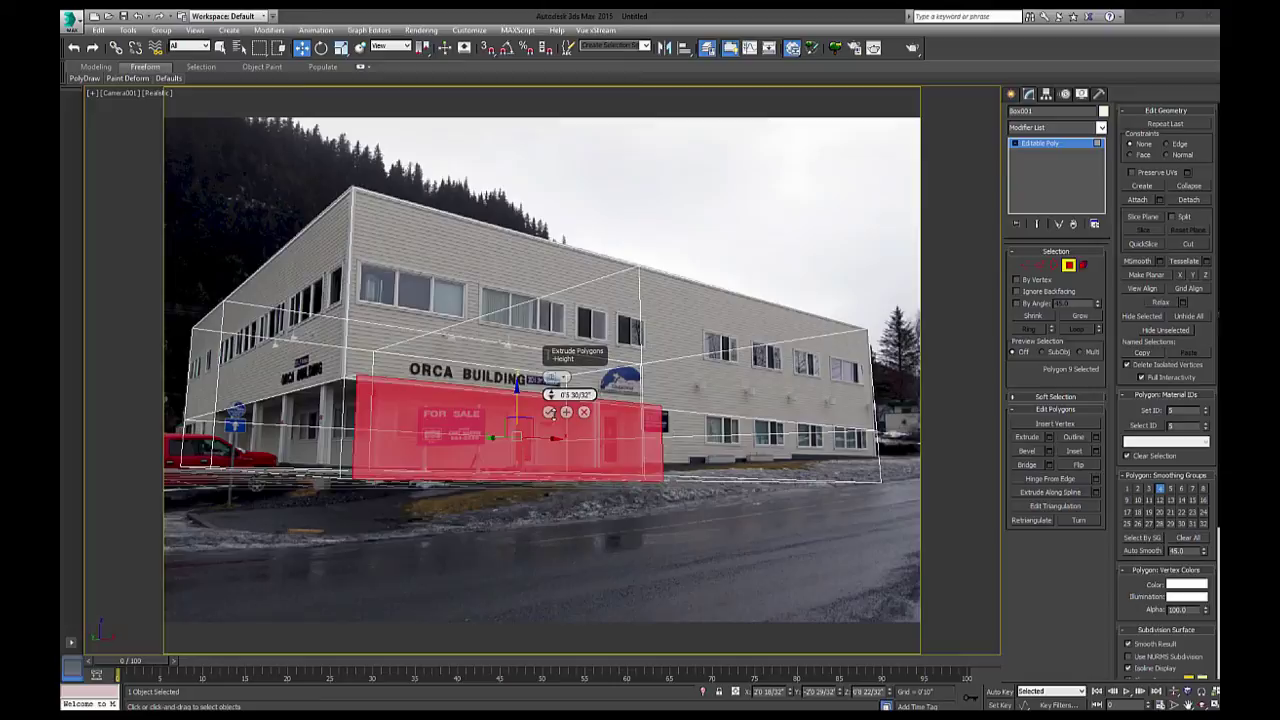
{"action": "left_click_drag", "start_coordinate": [553, 414], "coordinate": [544, 484]}
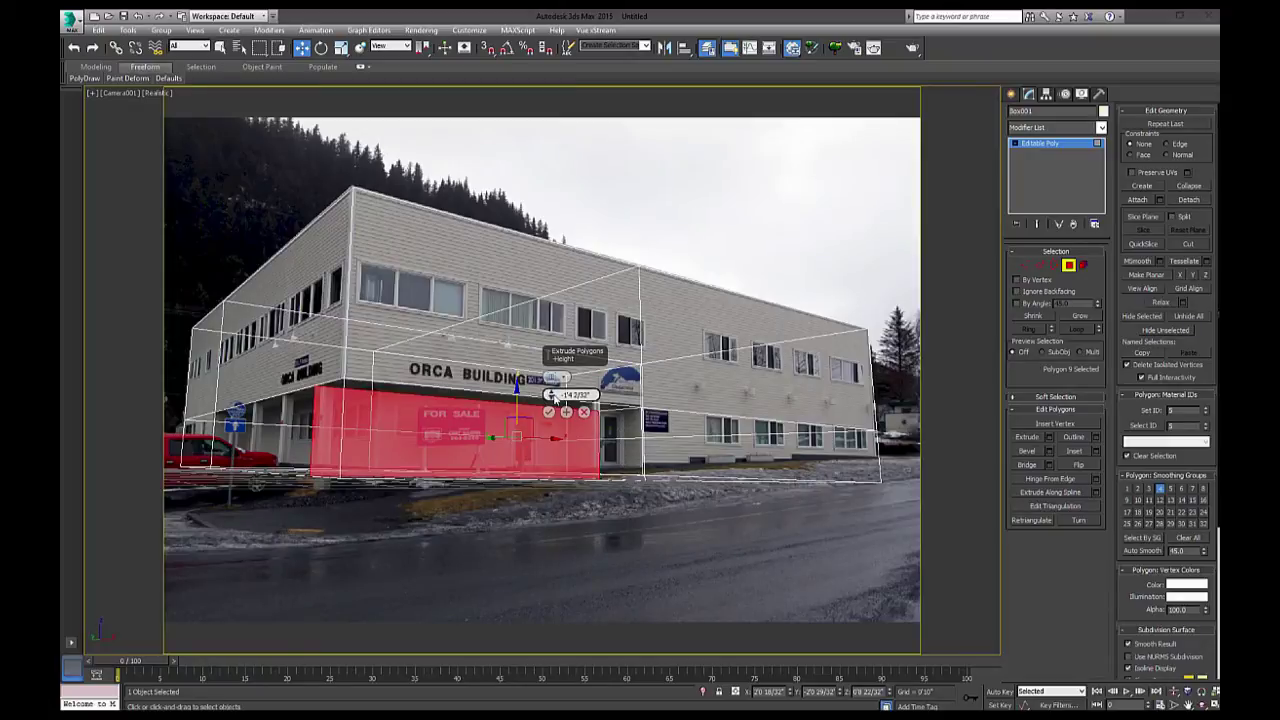
{"action": "left_click_drag", "start_coordinate": [556, 398], "coordinate": [564, 463]}
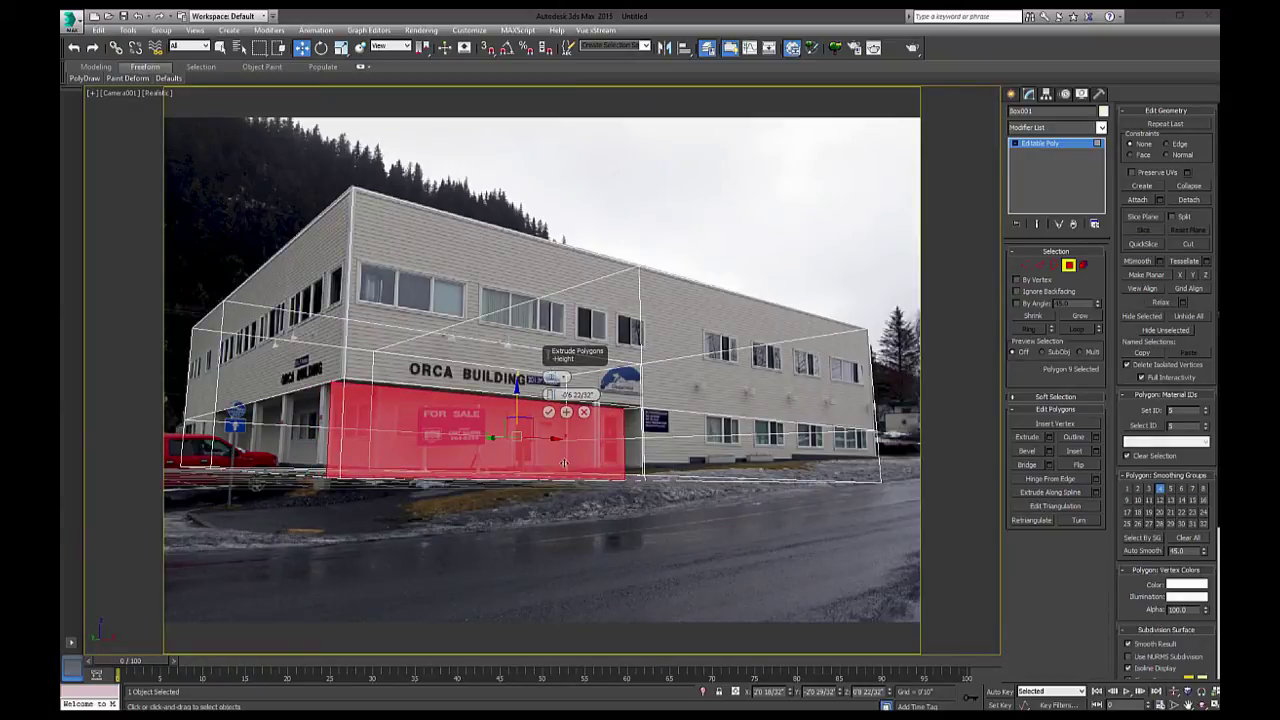
{"action": "left_click", "coordinate": [548, 411]}
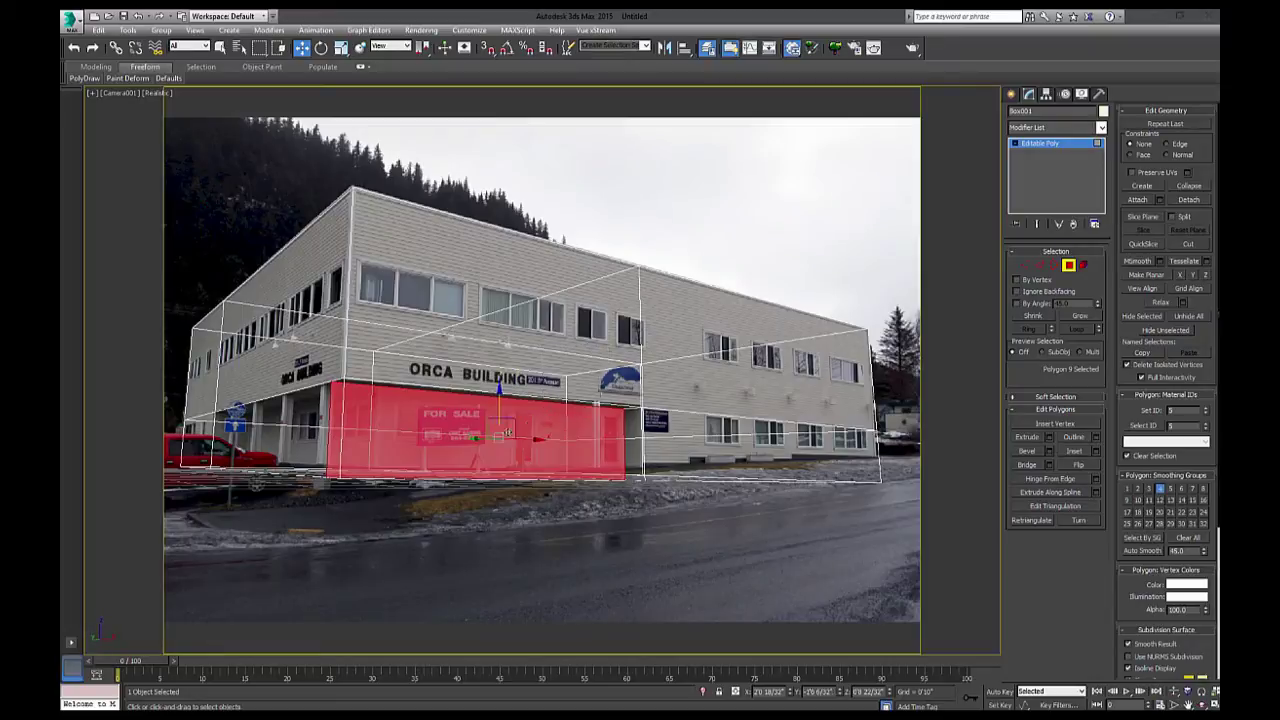
Extrude the ground-floor polygon on the side wall beside the corner inward with a height of -0'10 11/32"
{"action": "left_click", "coordinate": [273, 411]}
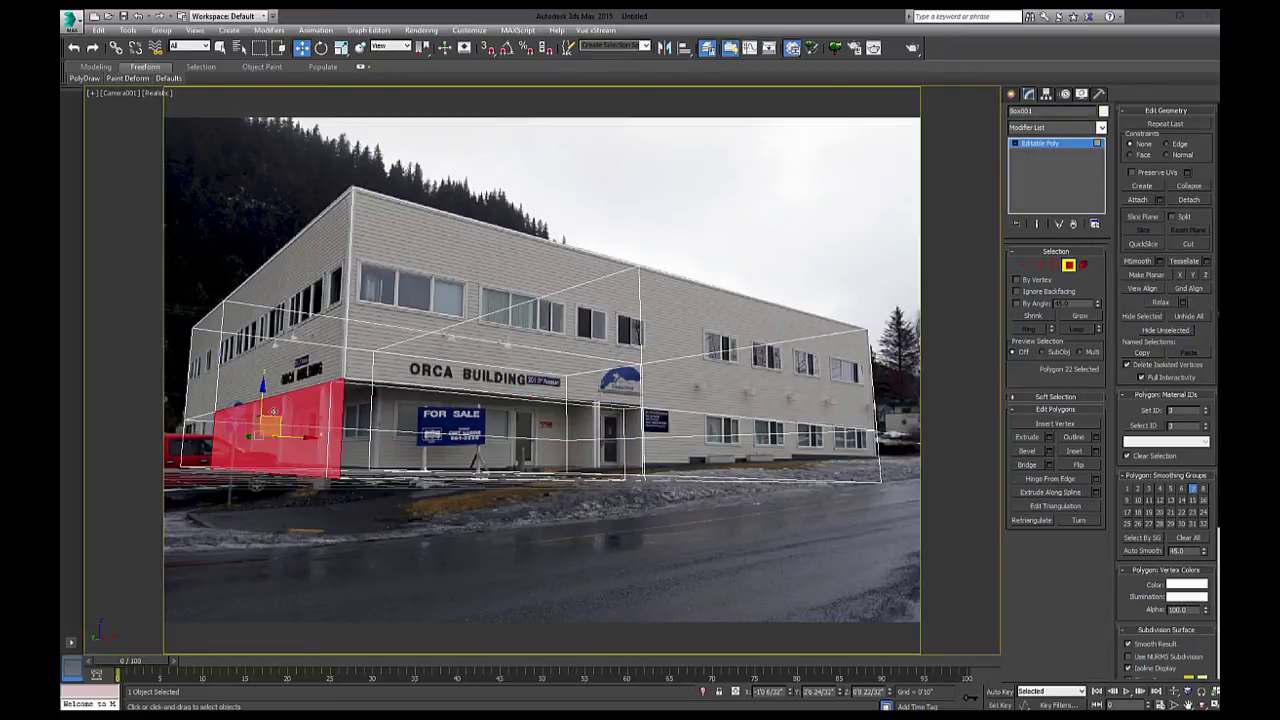
{"action": "left_click", "coordinate": [388, 444]}
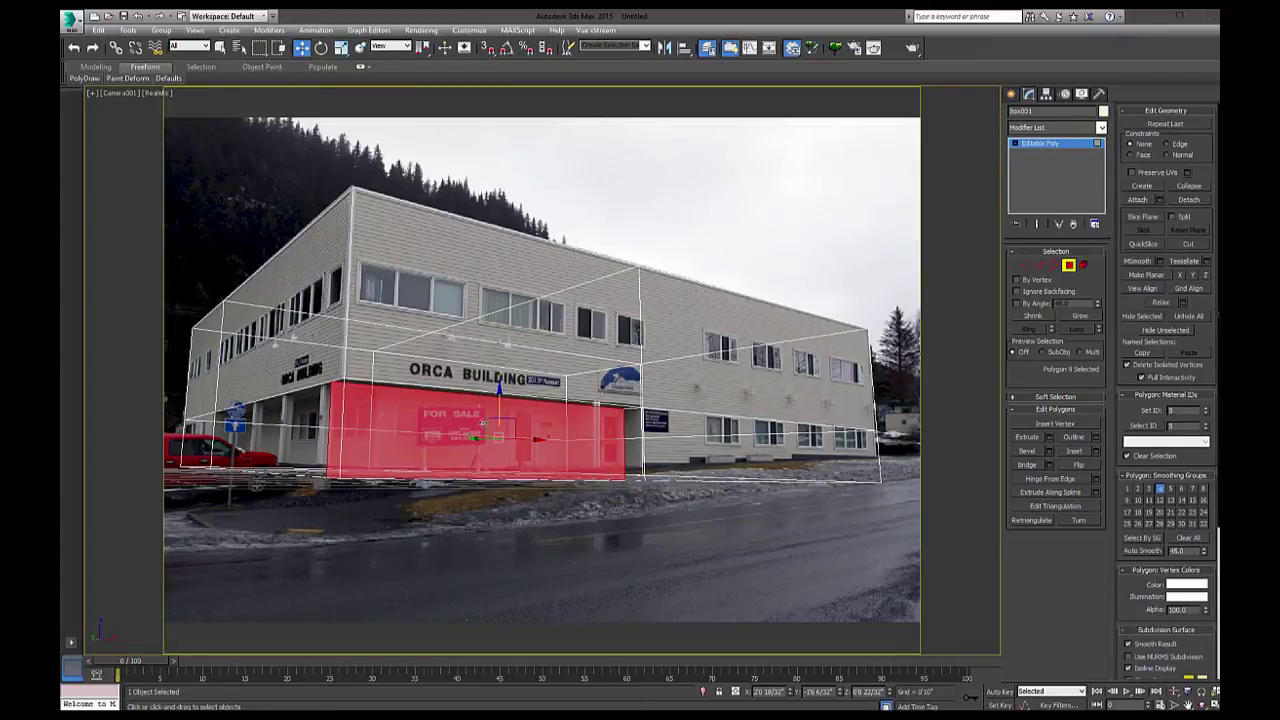
{"action": "left_click", "coordinate": [288, 424]}
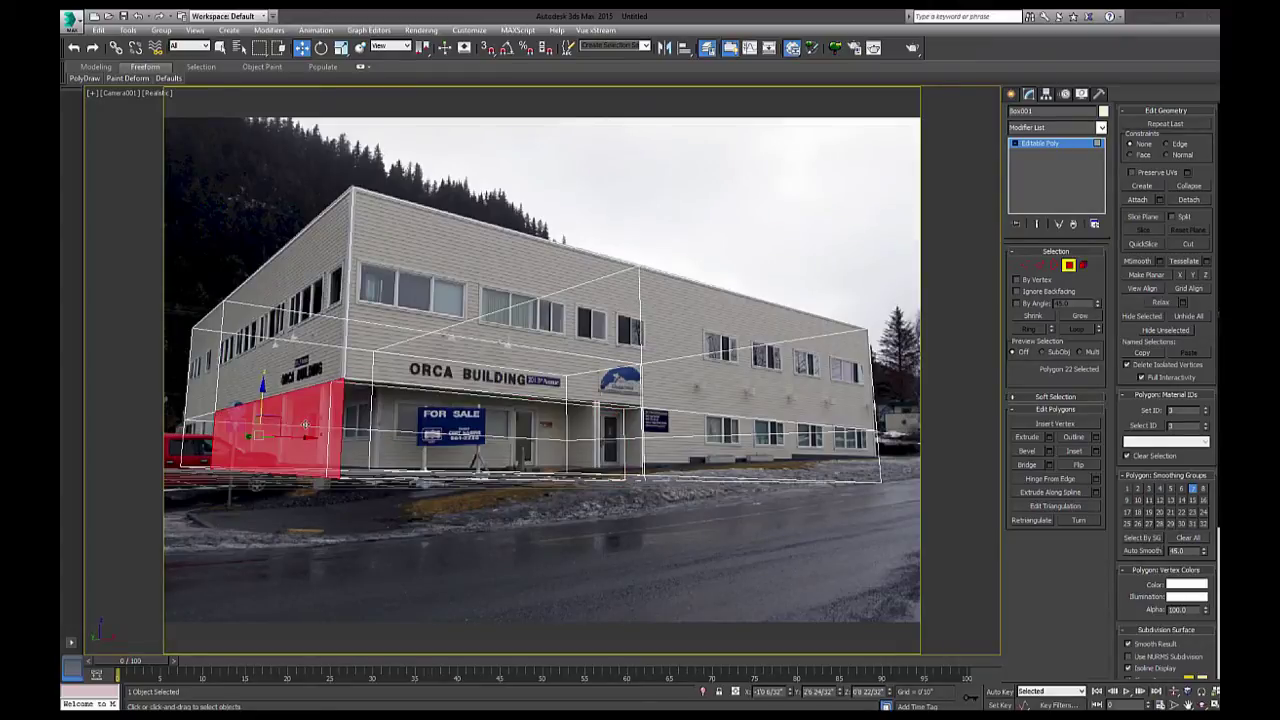
{"action": "left_click", "coordinate": [1048, 437]}
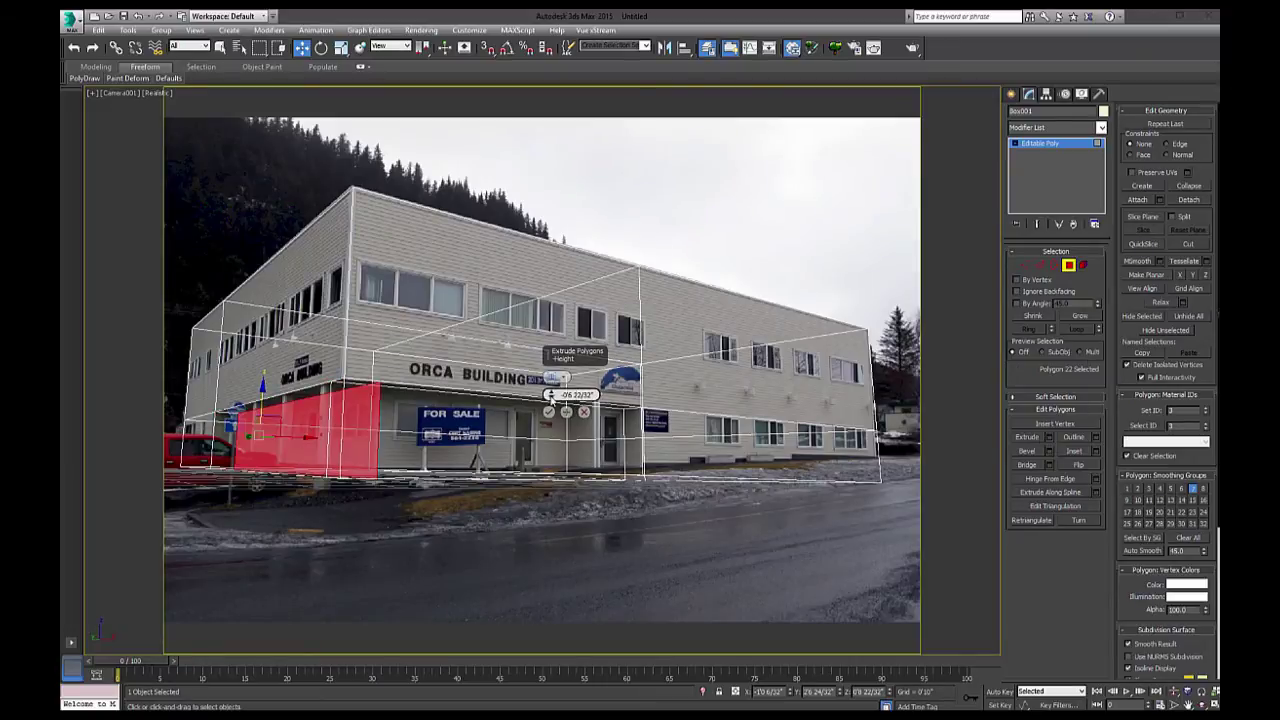
{"action": "left_click_drag", "start_coordinate": [549, 395], "coordinate": [549, 394]}
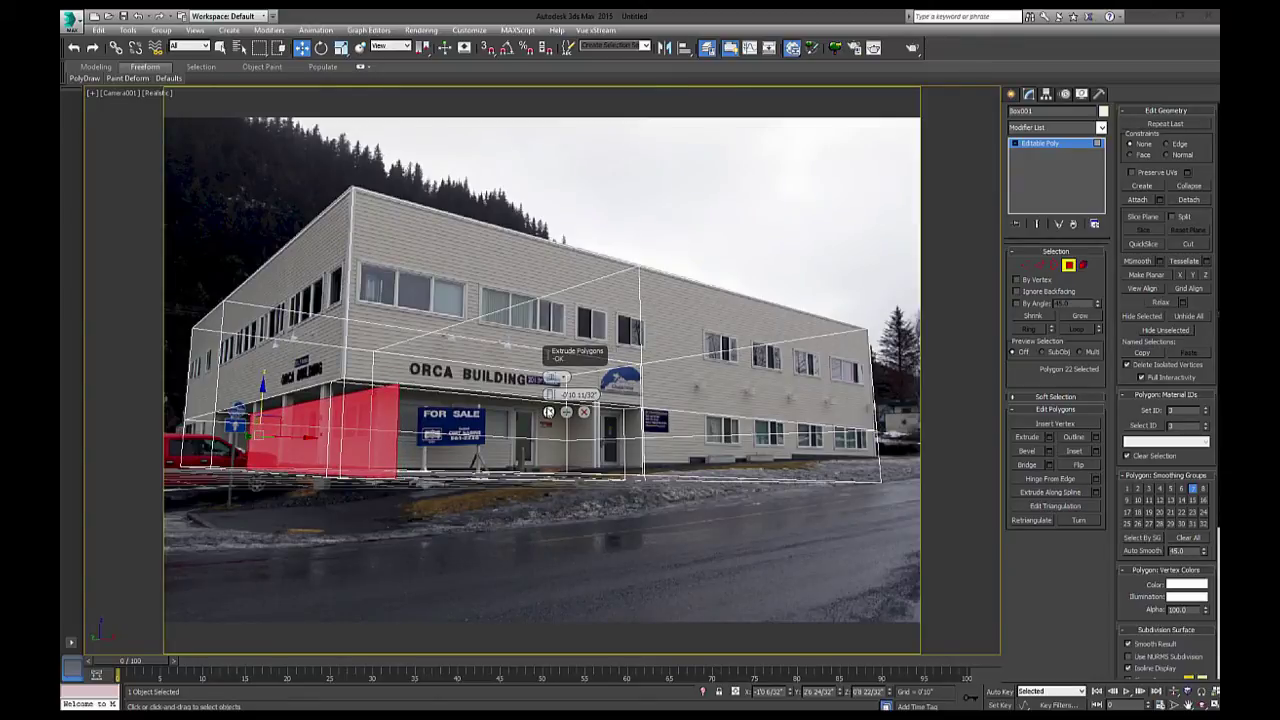
{"action": "left_click", "coordinate": [549, 413]}
{"action": "left_click", "coordinate": [549, 414]}
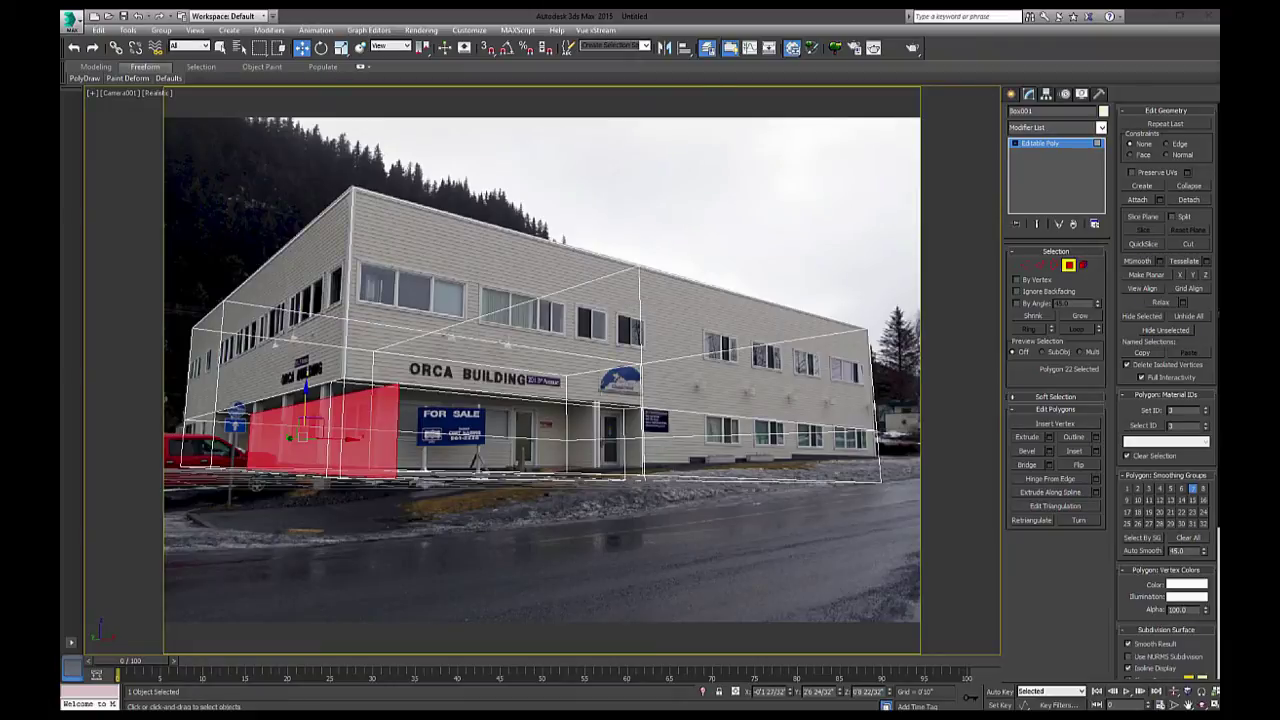
Show the box shaded and opaque, and delete the two leftover polygons at the ground-floor corner below the overhang
{"action": "key", "text": "F3"}
{"action": "key", "text": "alt+x"}
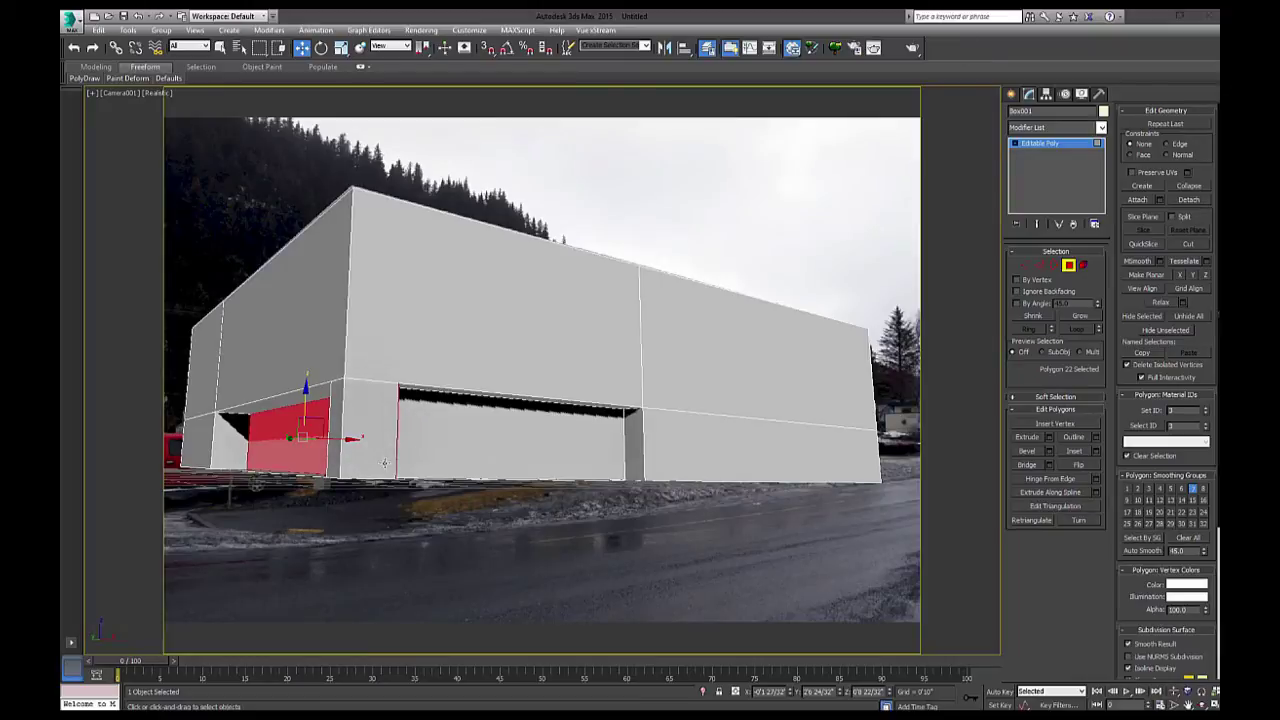
{"action": "left_click", "coordinate": [392, 441]}
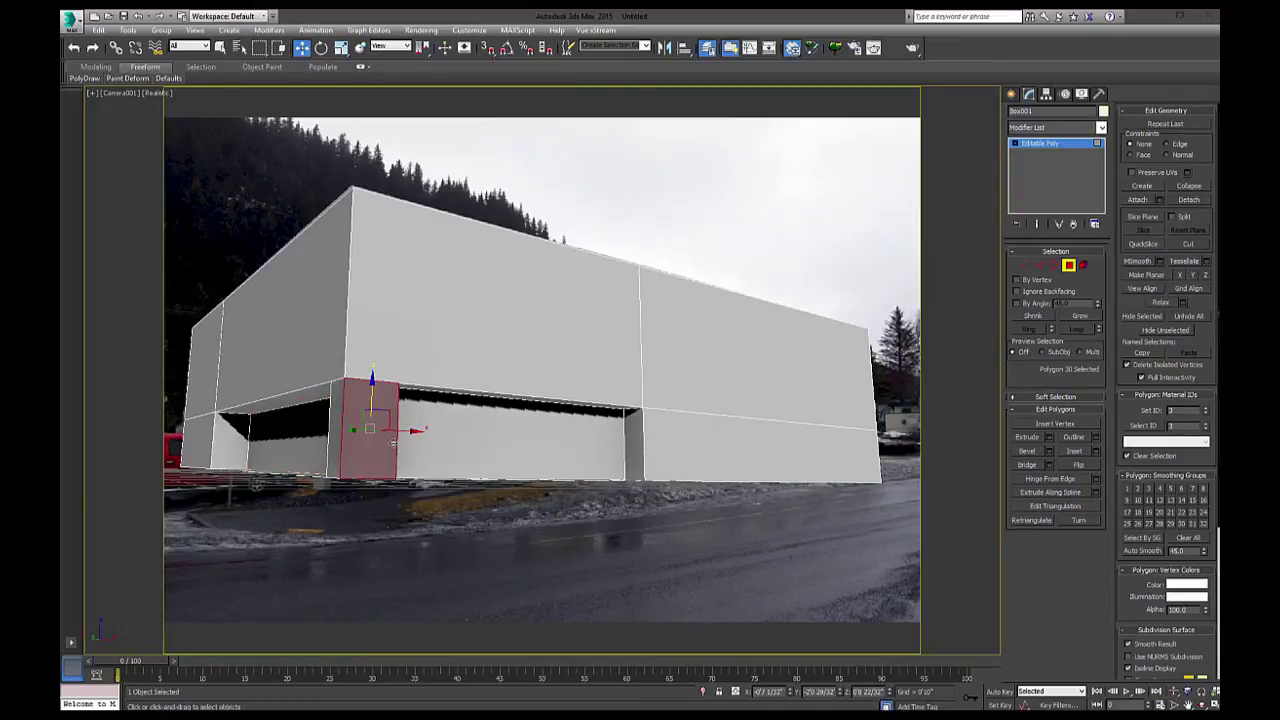
{"action": "key", "text": "Delete"}
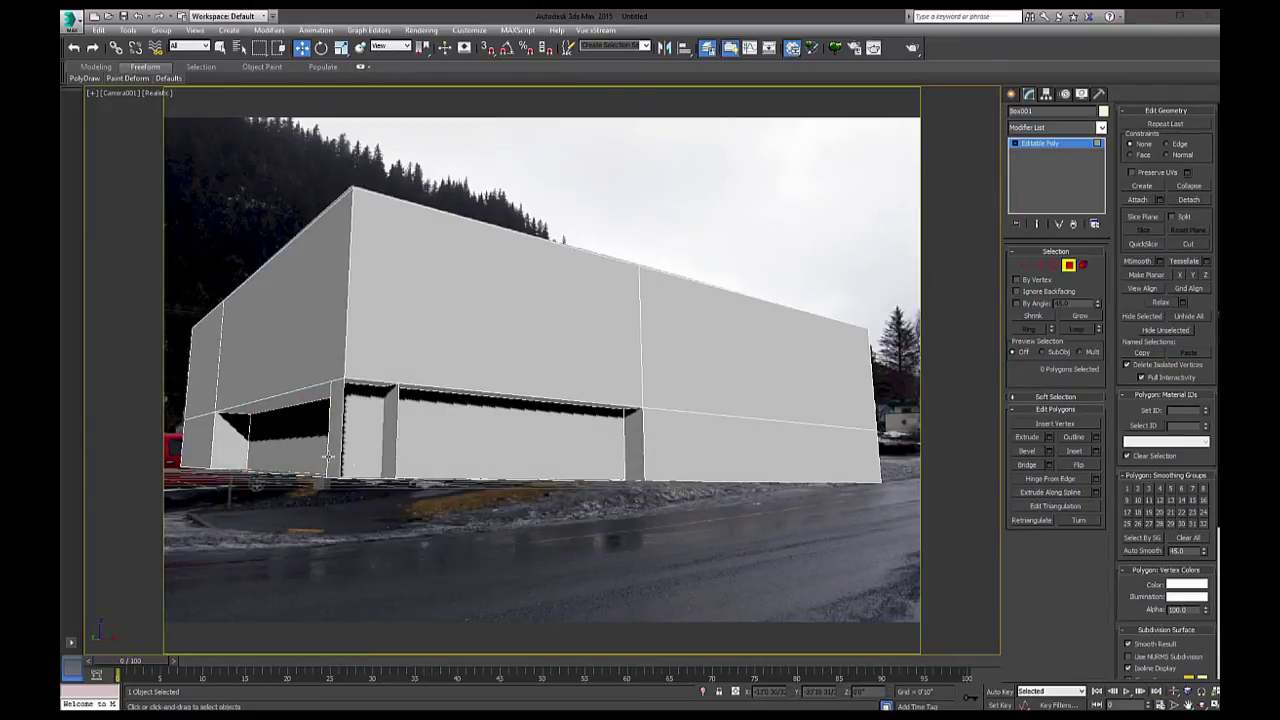
{"action": "left_click", "coordinate": [332, 459]}
{"action": "key", "text": "Delete"}
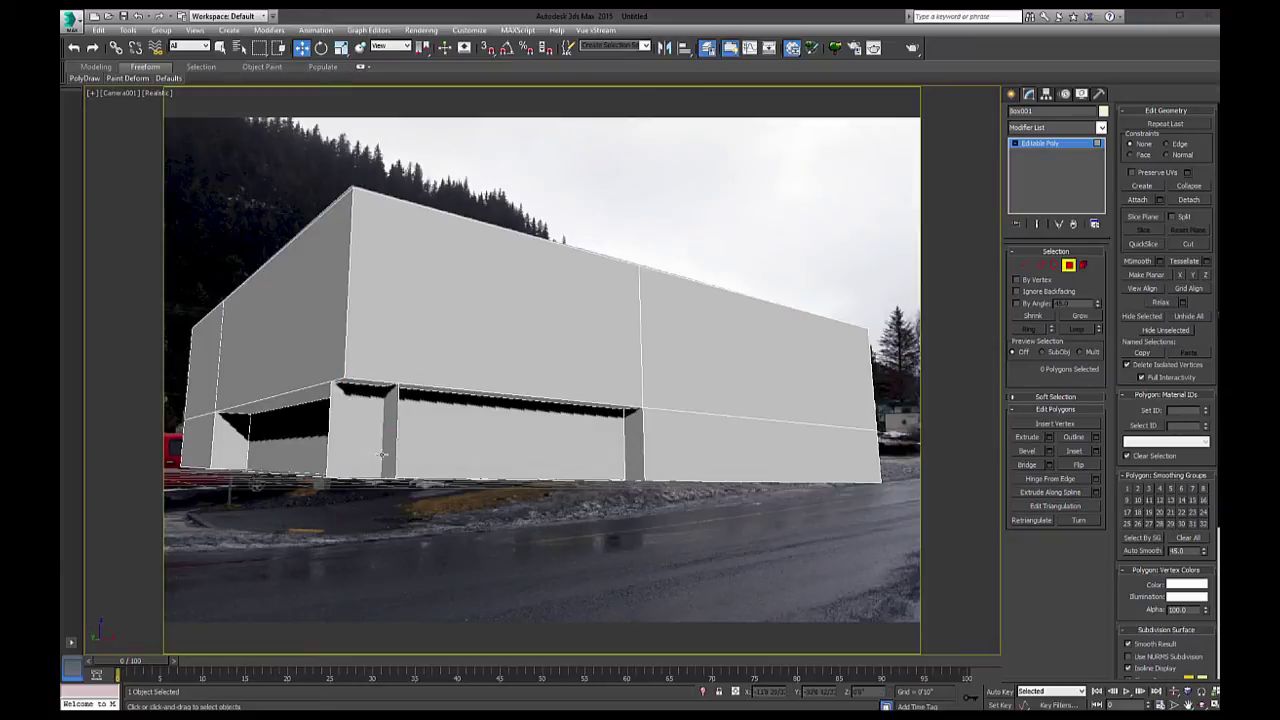
Move the end vertices of the recessed front wall along X and of the recessed side wall along Y until both walls meet
{"action": "left_click", "coordinate": [328, 442]}
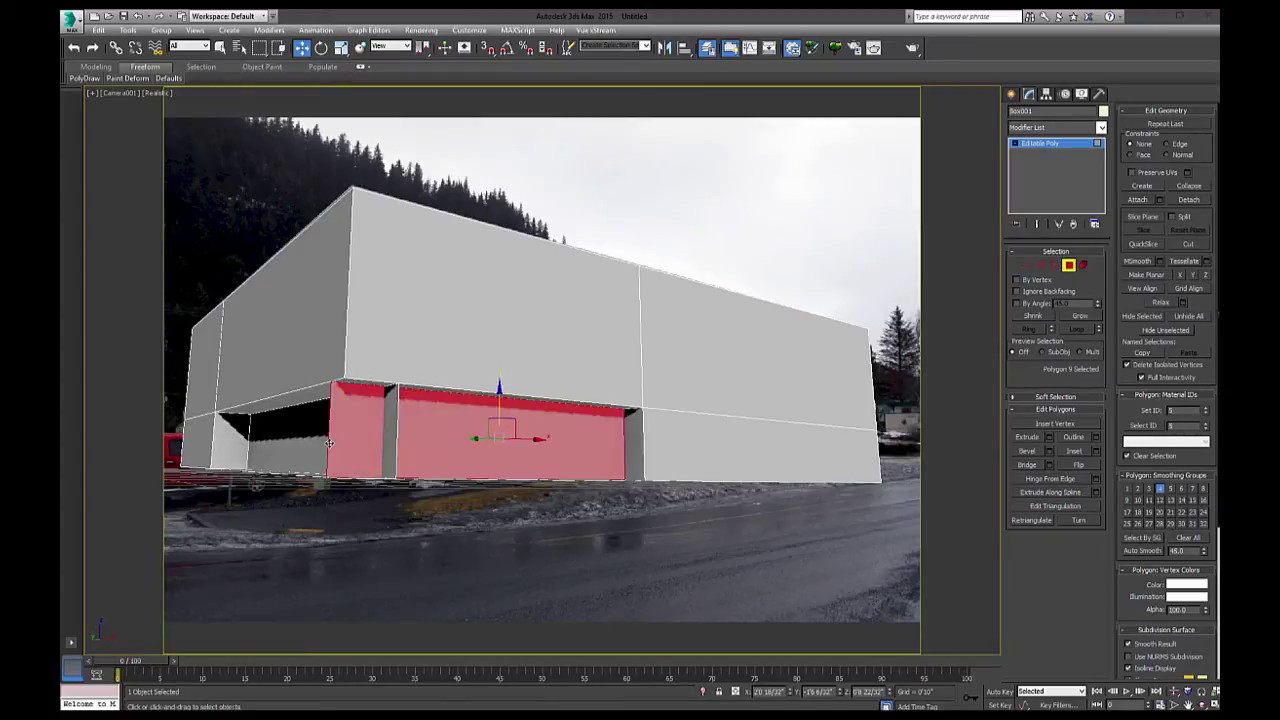
{"action": "left_click", "coordinate": [1024, 265], "text": "ctrl"}
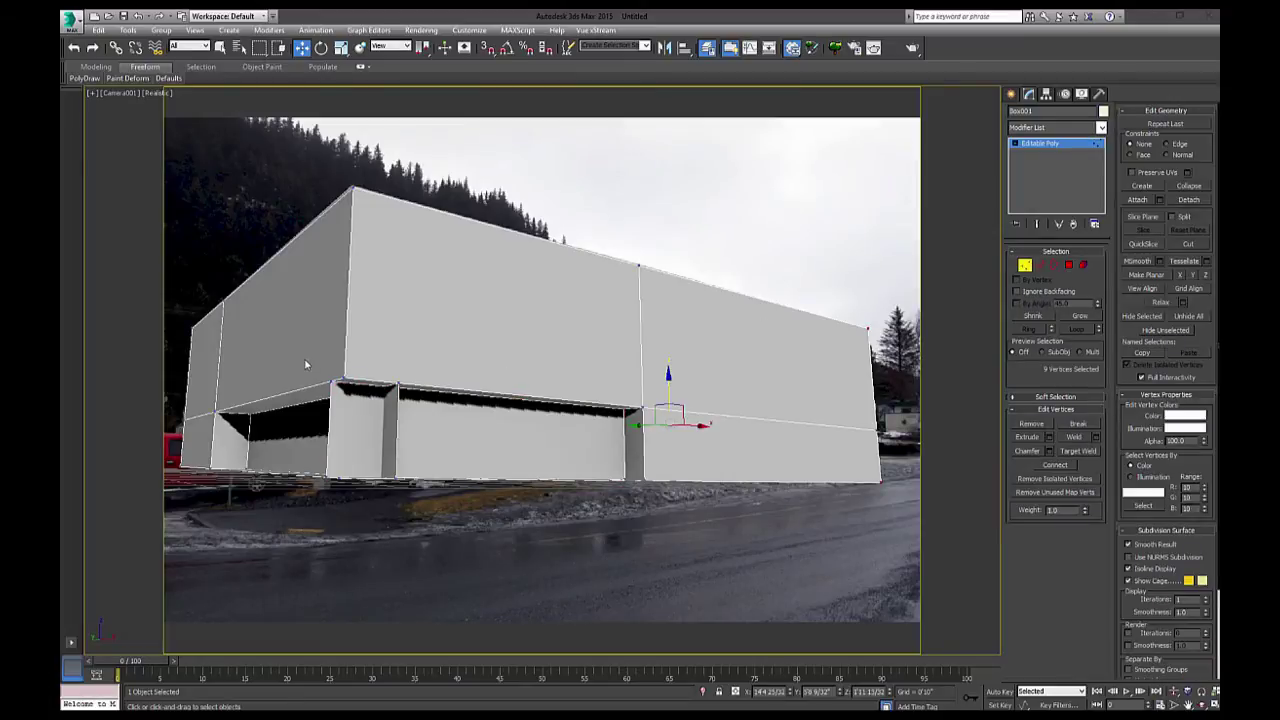
{"action": "left_click_drag", "start_coordinate": [304, 361], "coordinate": [337, 510]}
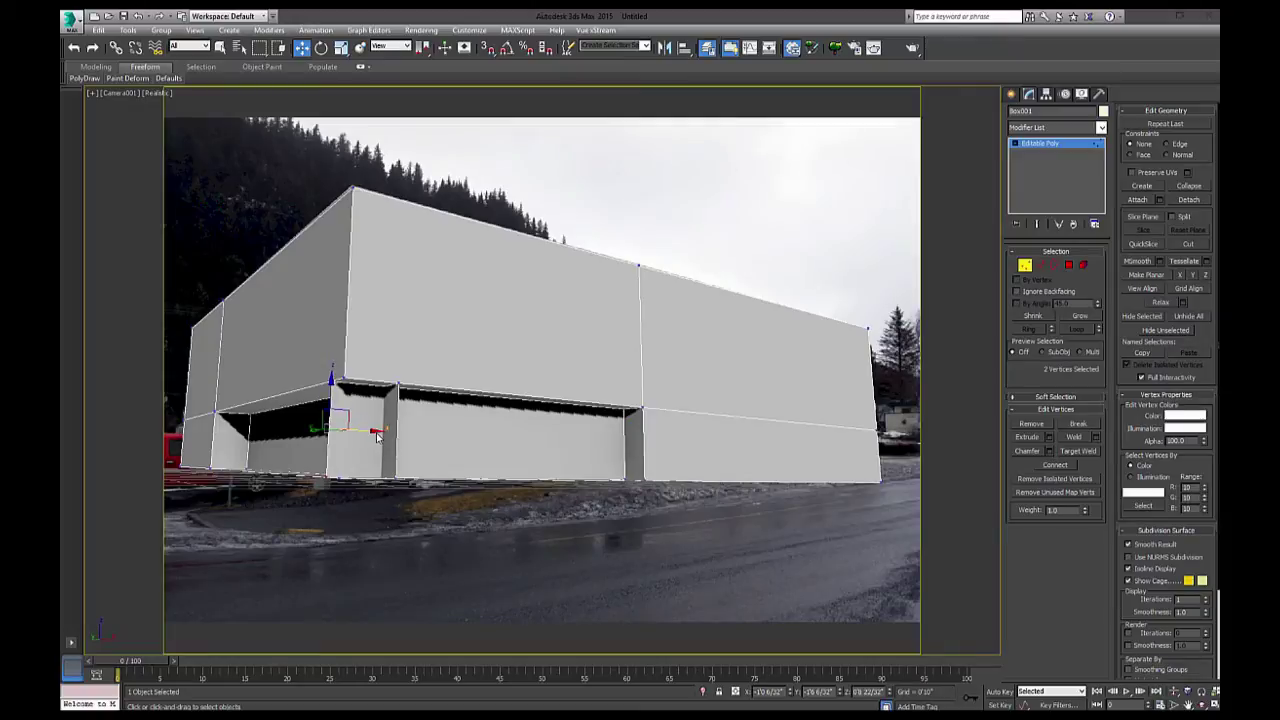
{"action": "left_click_drag", "start_coordinate": [376, 432], "coordinate": [394, 508]}
{"action": "key", "text": "ctrl+z"}
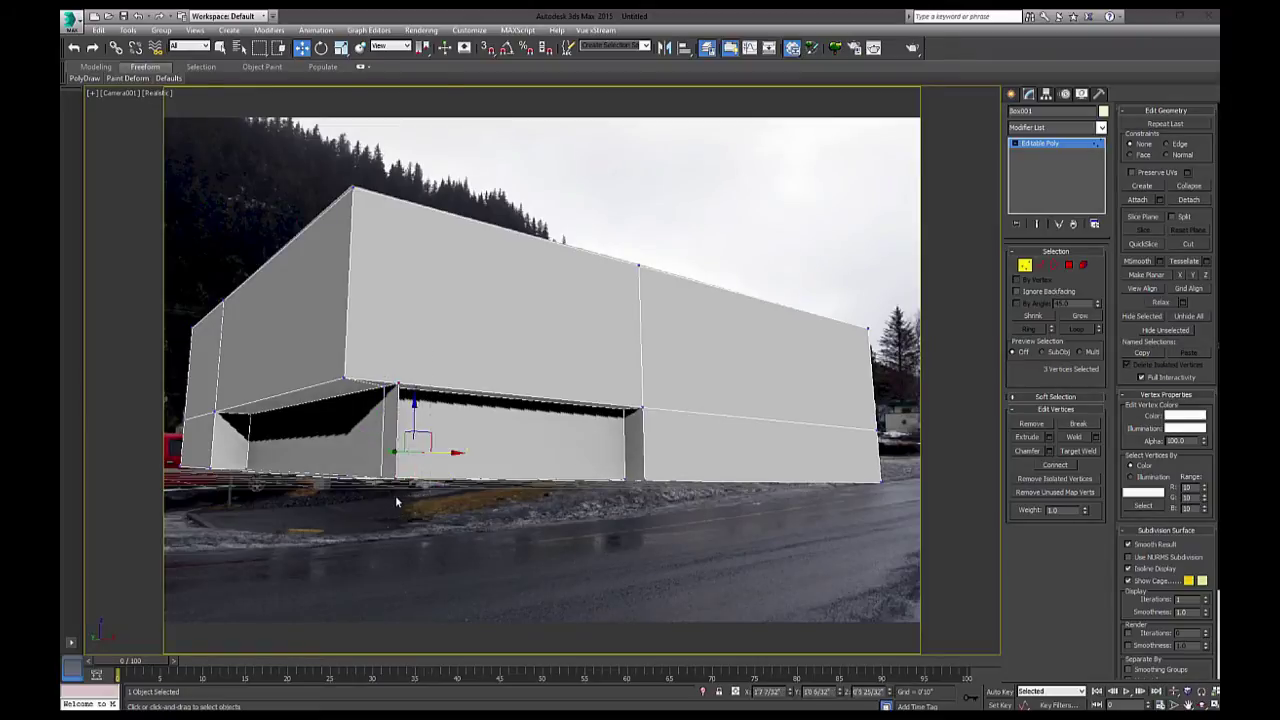
{"action": "left_click_drag", "start_coordinate": [396, 452], "coordinate": [380, 452]}
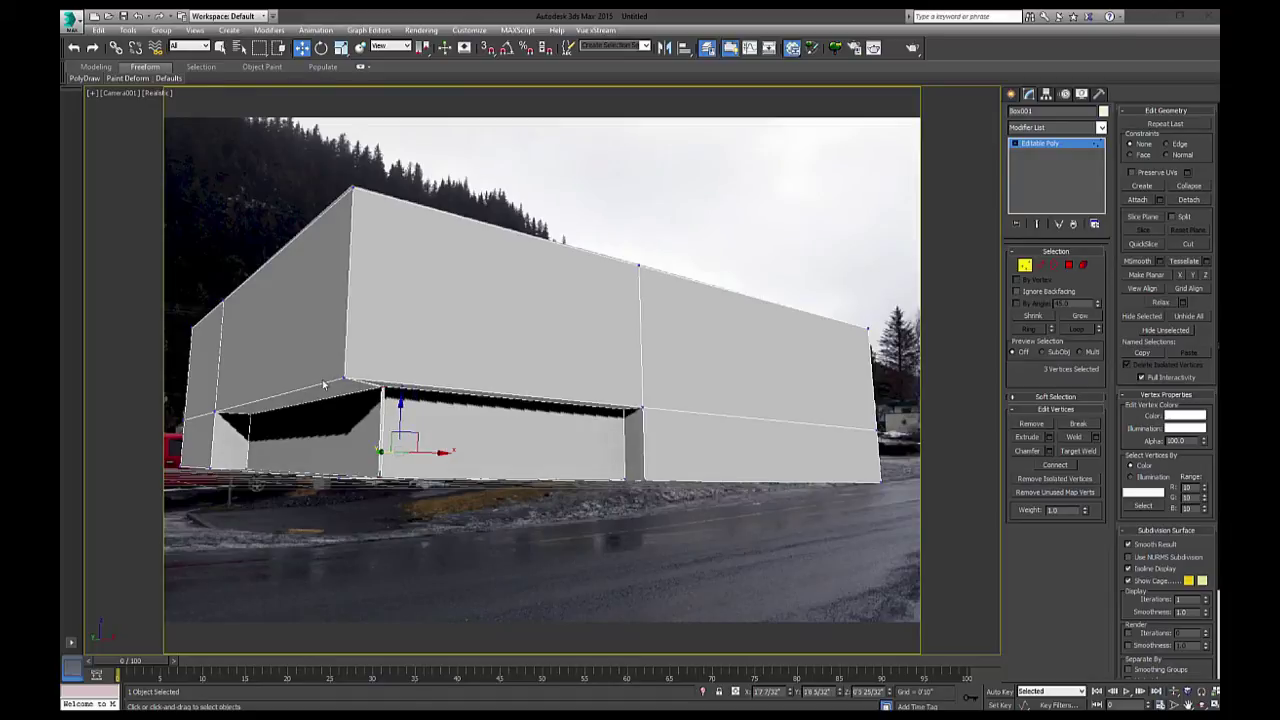
Compare the model in the Perspective view with the matched Camera001 view, and return to Camera001
{"action": "key", "text": "p"}
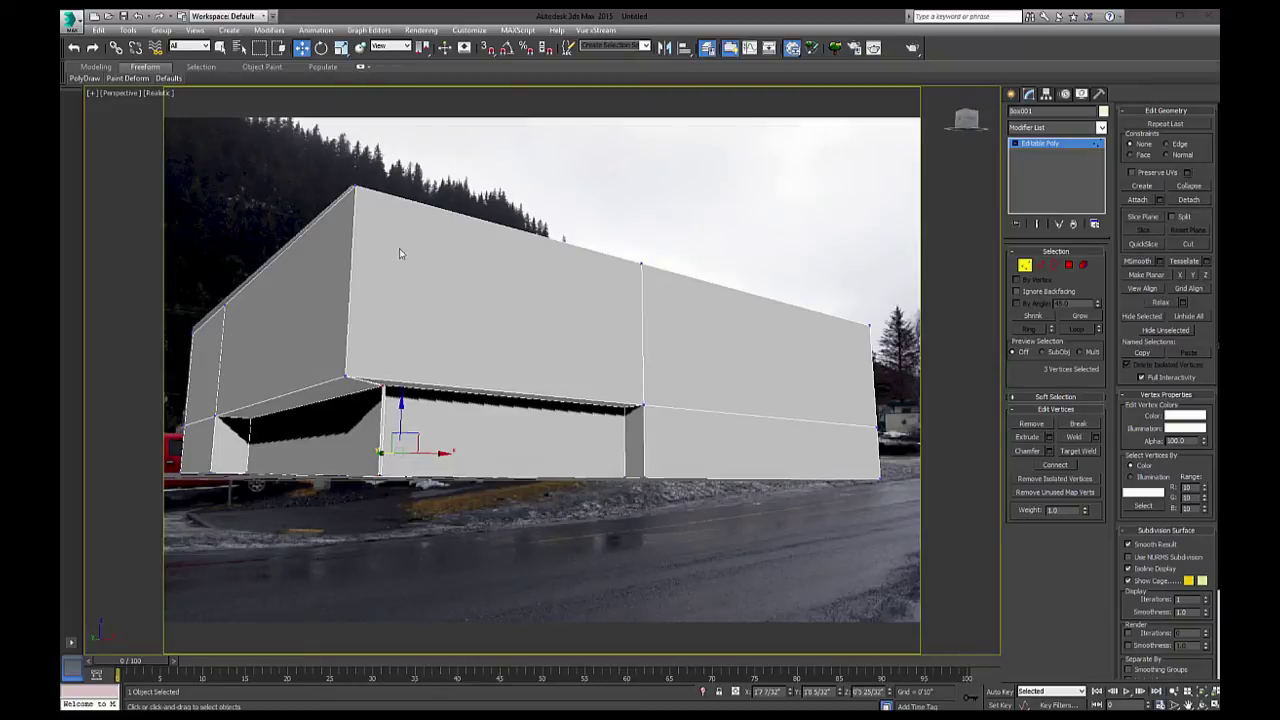
{"action": "left_click", "coordinate": [117, 97]}
{"action": "left_click", "coordinate": [118, 93]}
{"action": "mouse_move", "coordinate": [200, 108]}
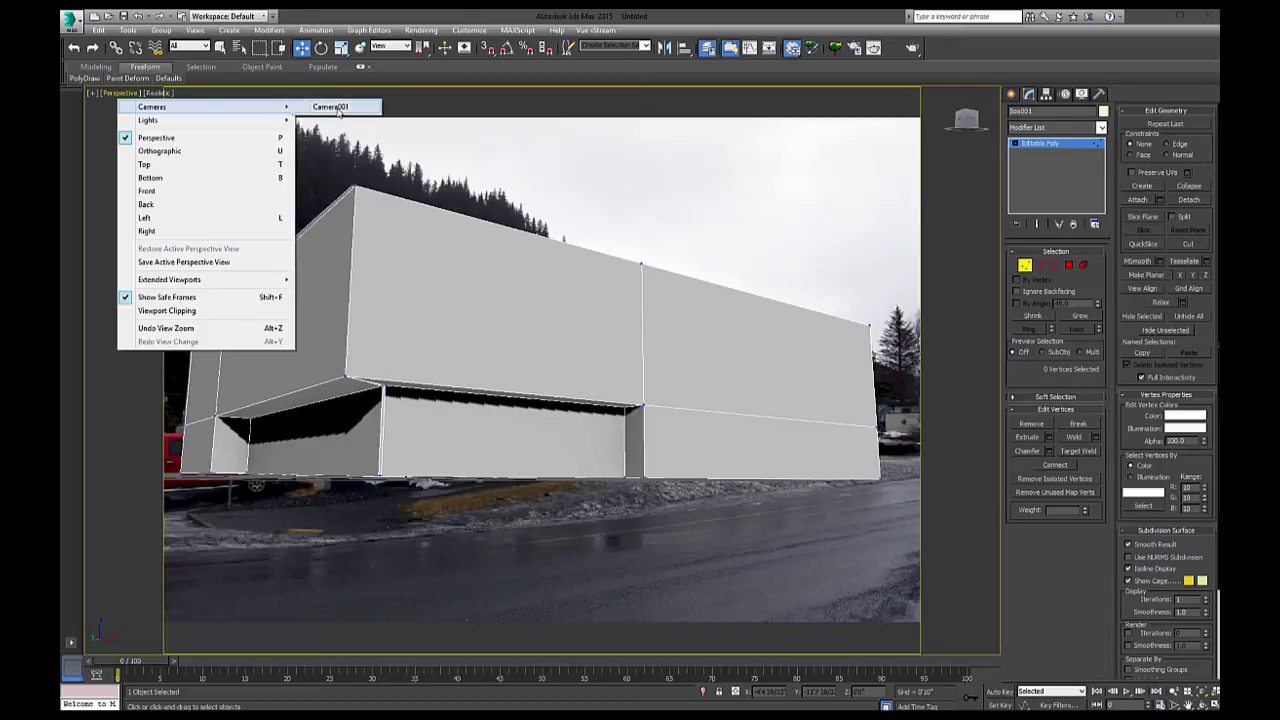
{"action": "left_click", "coordinate": [338, 107]}
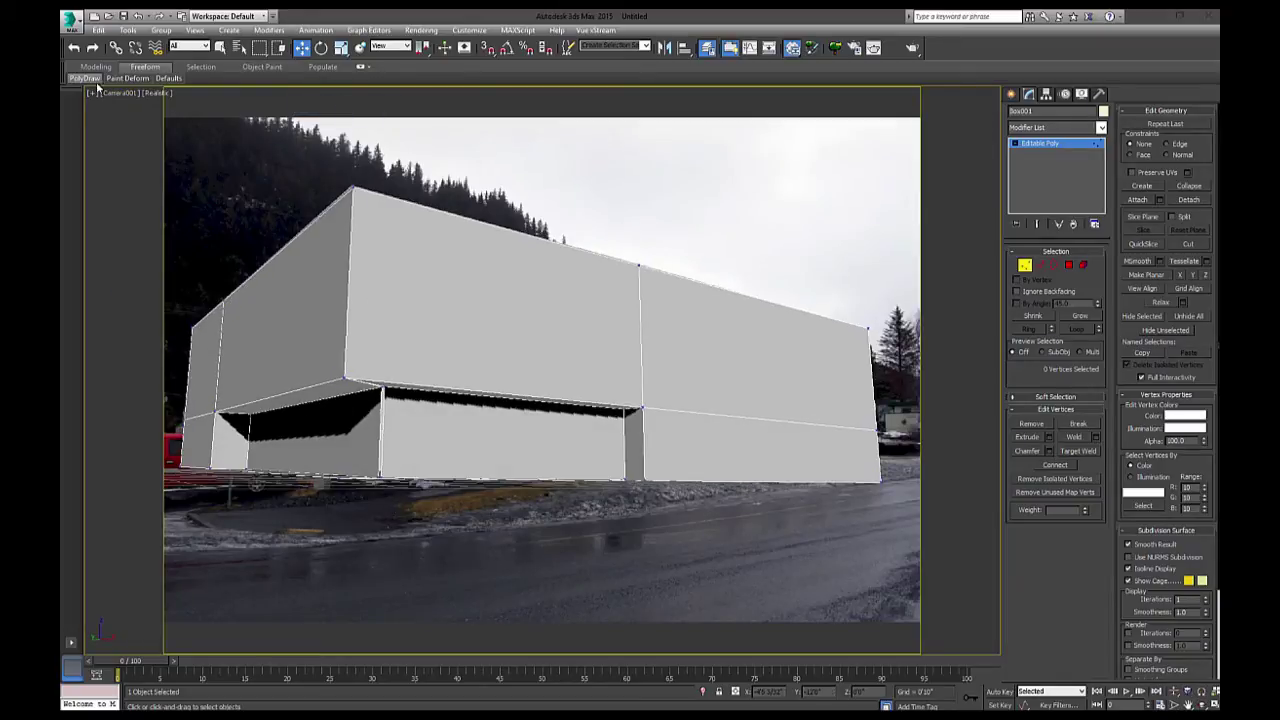
{"action": "mouse_move", "coordinate": [92, 79]}
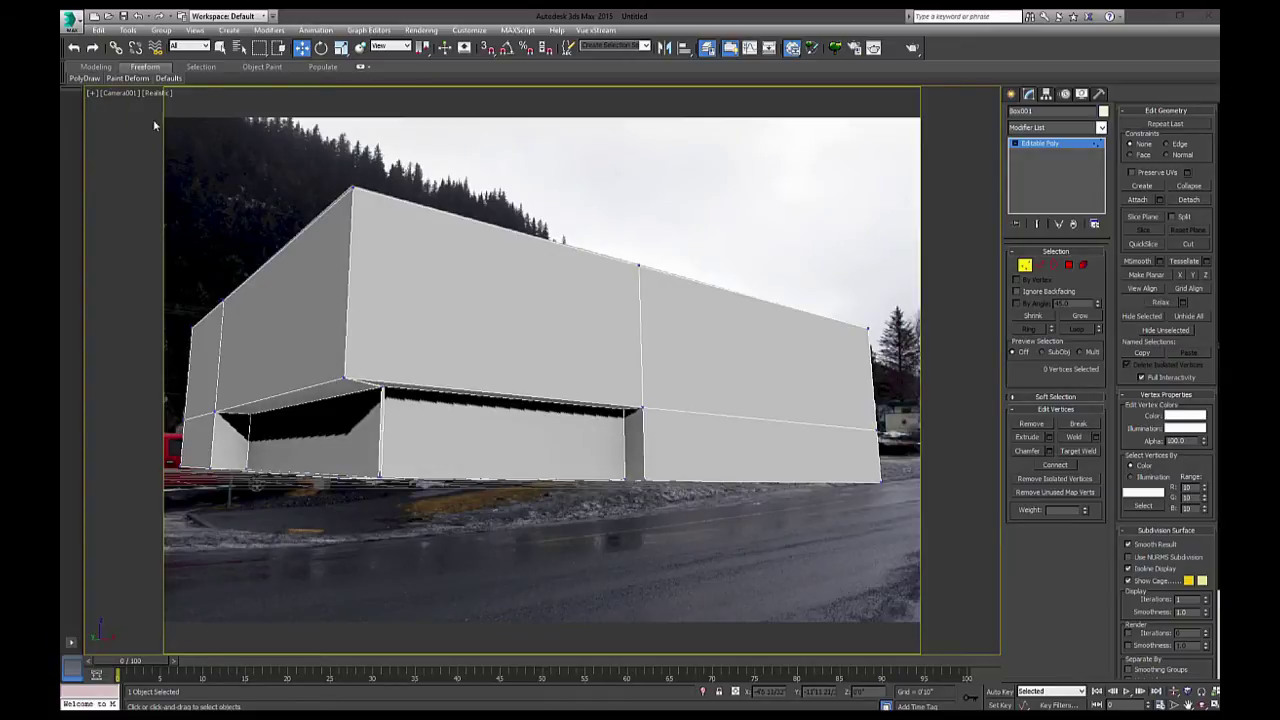
{"action": "left_click", "coordinate": [121, 93]}
{"action": "mouse_move", "coordinate": [186, 110]}
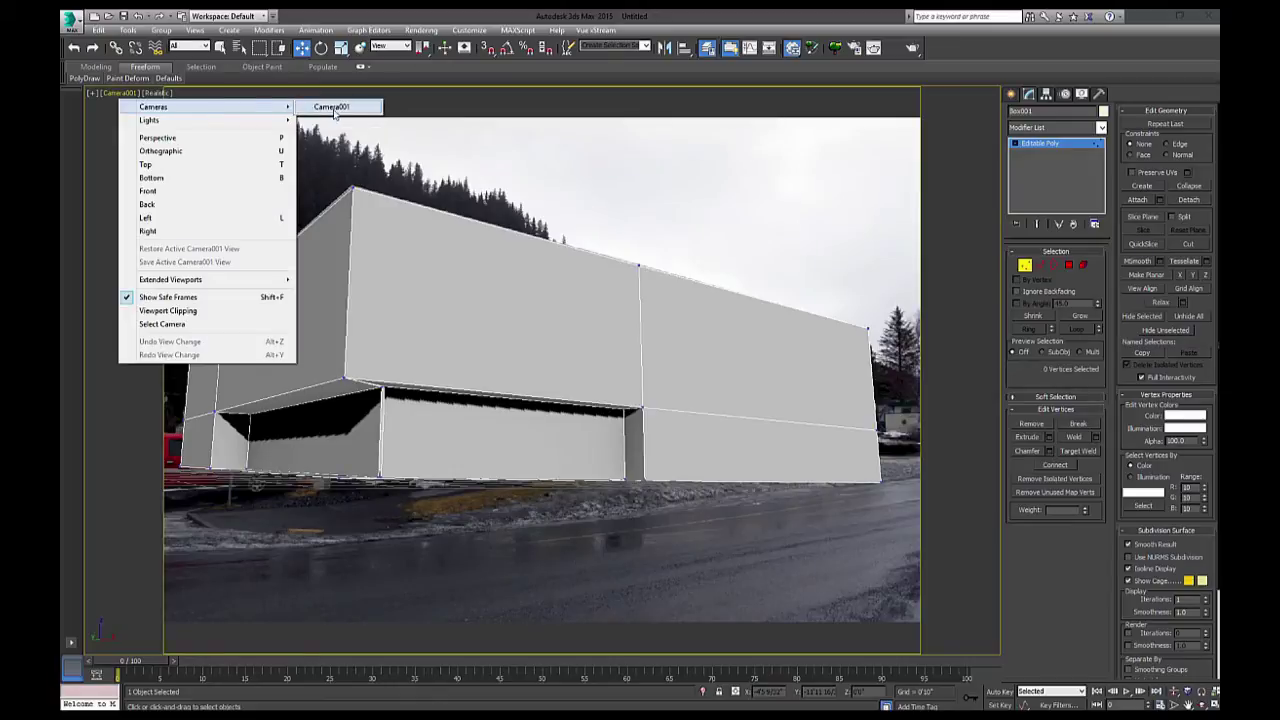
{"action": "left_click", "coordinate": [355, 108]}
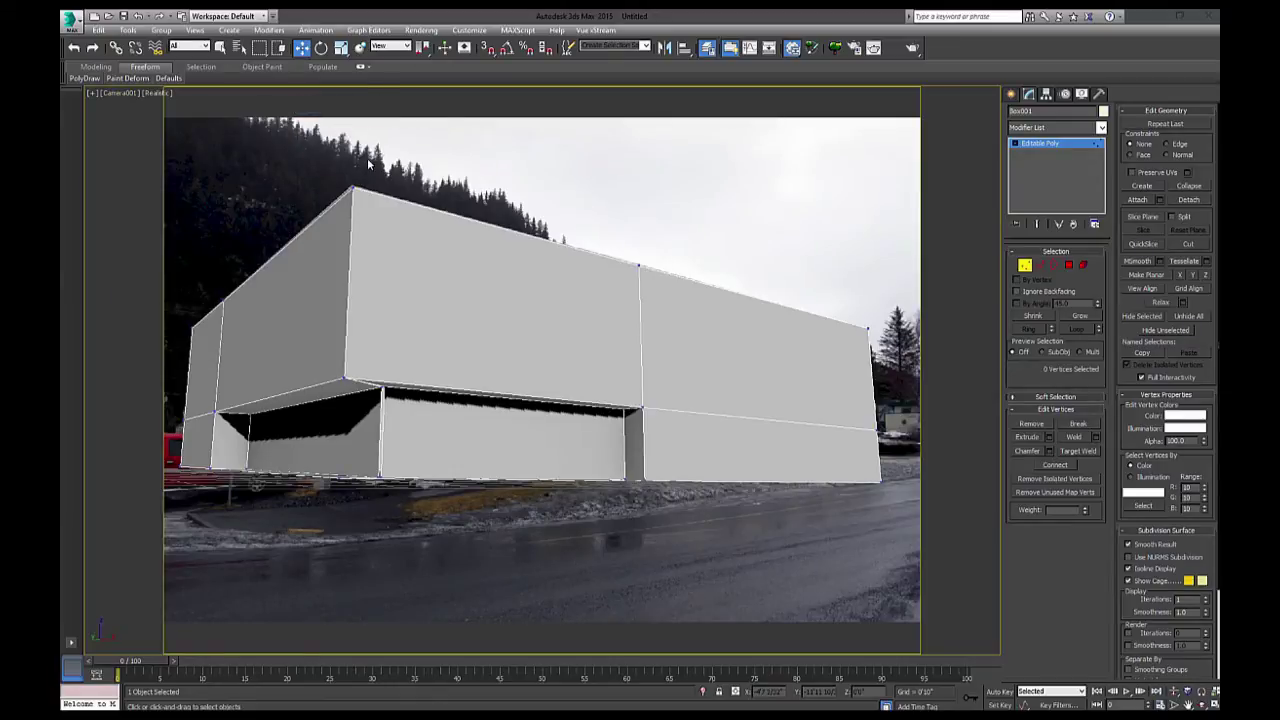
{"action": "key", "text": "p"}
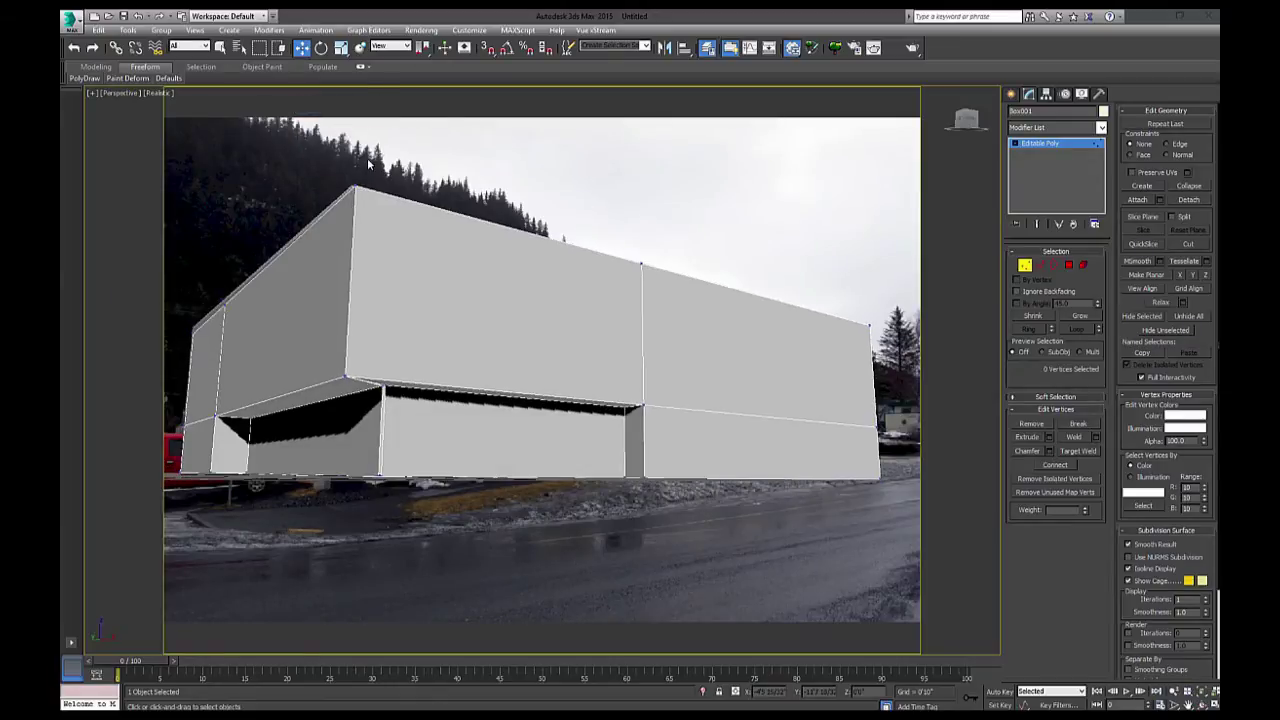
{"action": "left_click", "coordinate": [115, 94]}
{"action": "mouse_move", "coordinate": [188, 107]}
{"action": "left_click", "coordinate": [327, 107]}
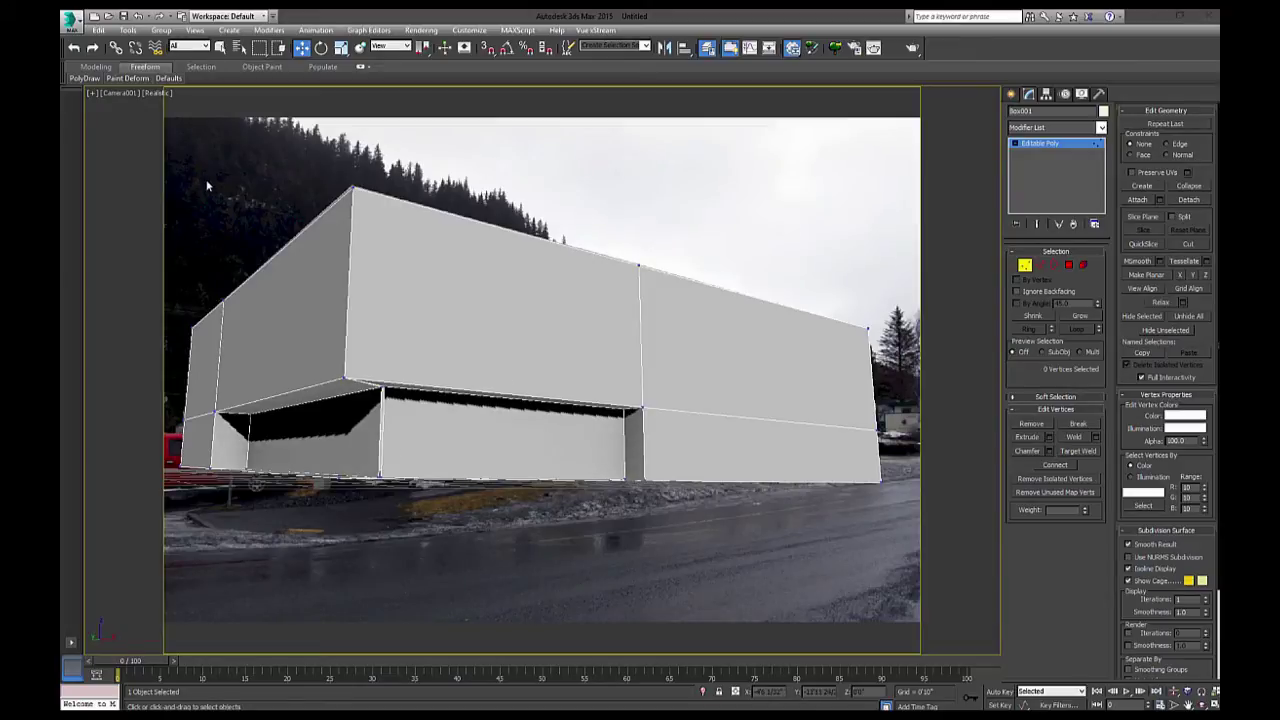
Turn on snapping and snap the recessed side wall's upper and lower end vertices onto the front wall's corner vertices, working in Perspective, and return to Camera001
{"action": "key", "text": "p"}
{"action": "scroll", "coordinate": [346, 406], "scroll_direction": "up", "scroll_amount": 5}
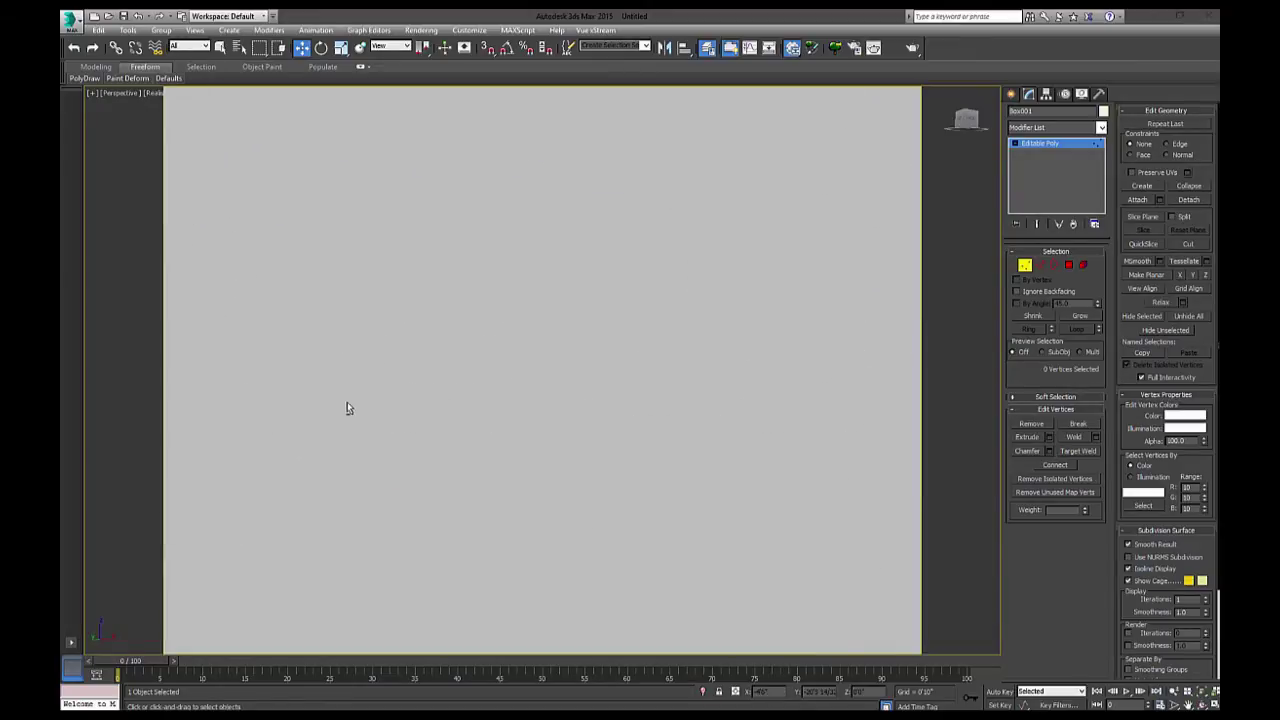
{"action": "scroll", "coordinate": [341, 388], "scroll_direction": "down", "scroll_amount": 3}
{"action": "middle_click_drag", "start_coordinate": [417, 394], "coordinate": [675, 328]}
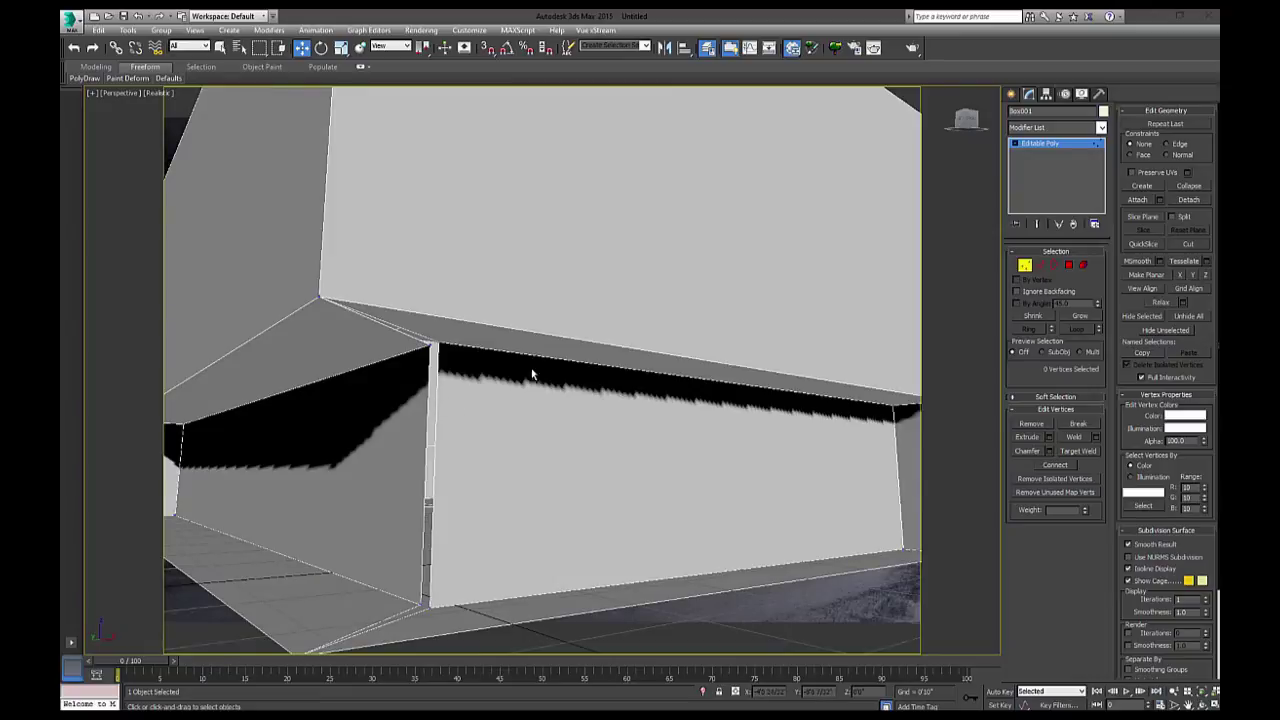
{"action": "middle_click_drag", "start_coordinate": [531, 371], "coordinate": [569, 360], "text": "alt"}
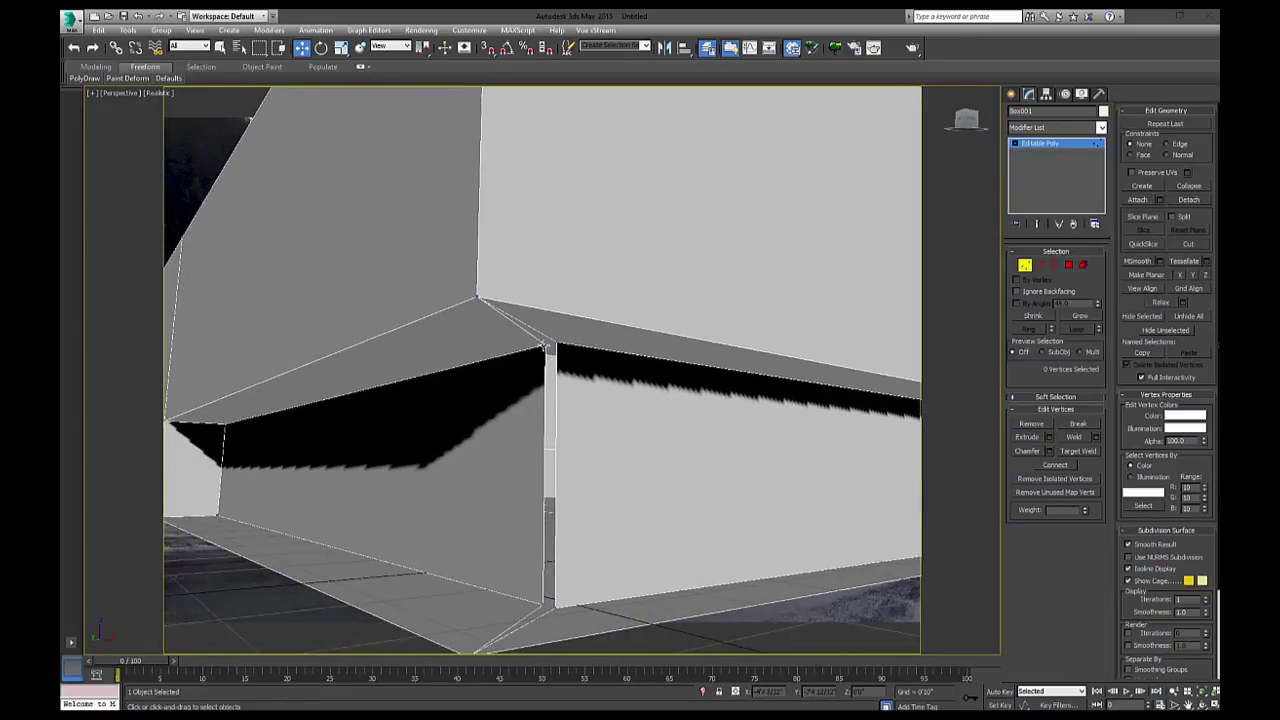
{"action": "left_click_drag", "start_coordinate": [526, 336], "coordinate": [550, 610]}
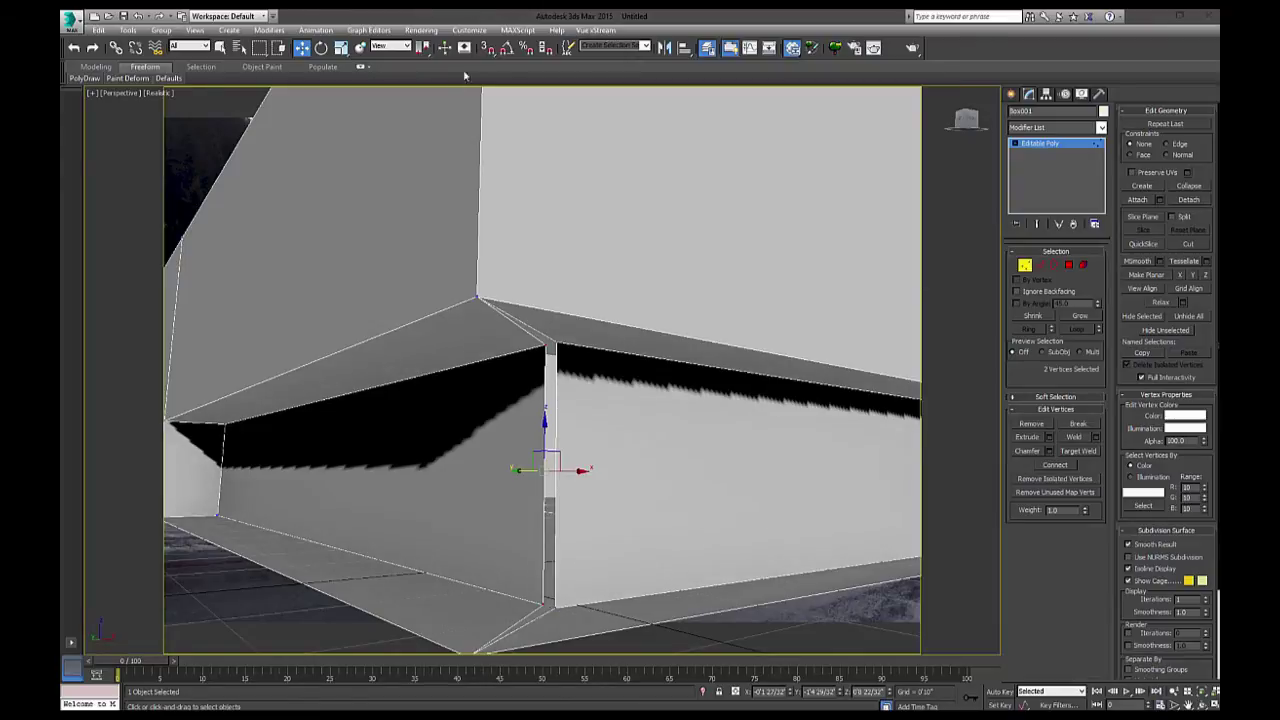
{"action": "left_click", "coordinate": [487, 47]}
{"action": "left_click", "coordinate": [516, 429]}
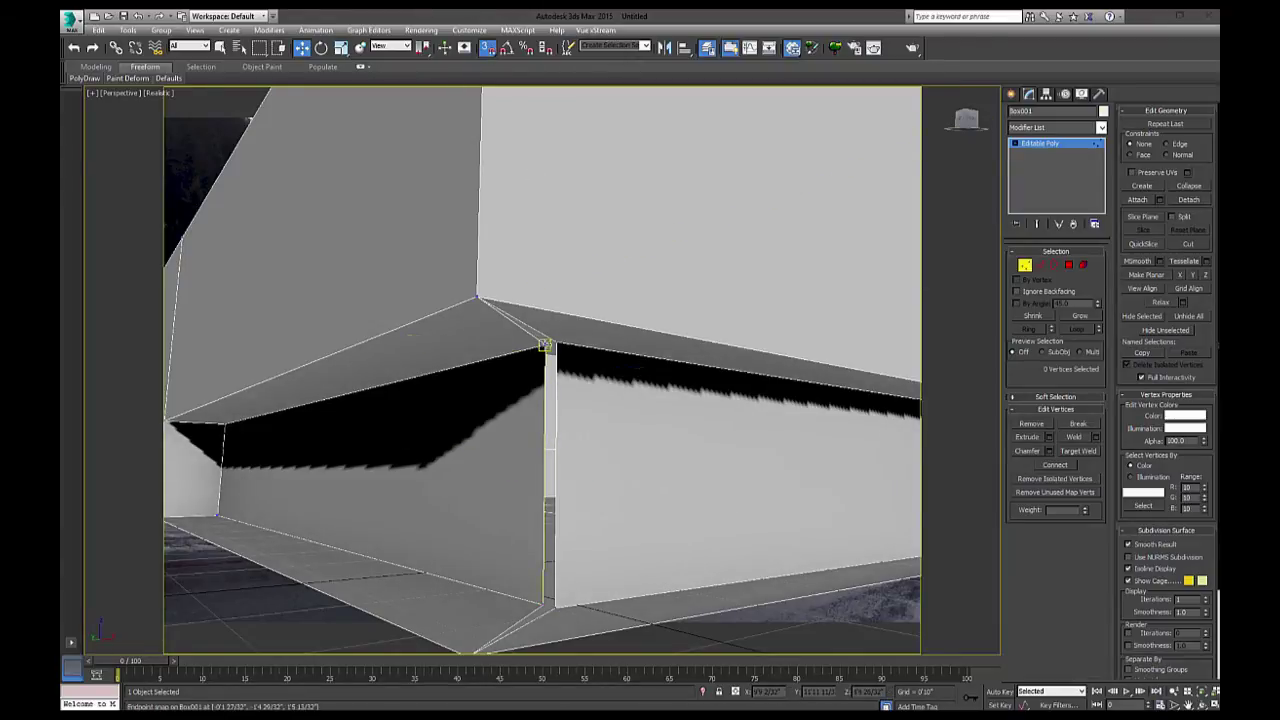
{"action": "left_click_drag", "start_coordinate": [545, 345], "coordinate": [547, 343]}
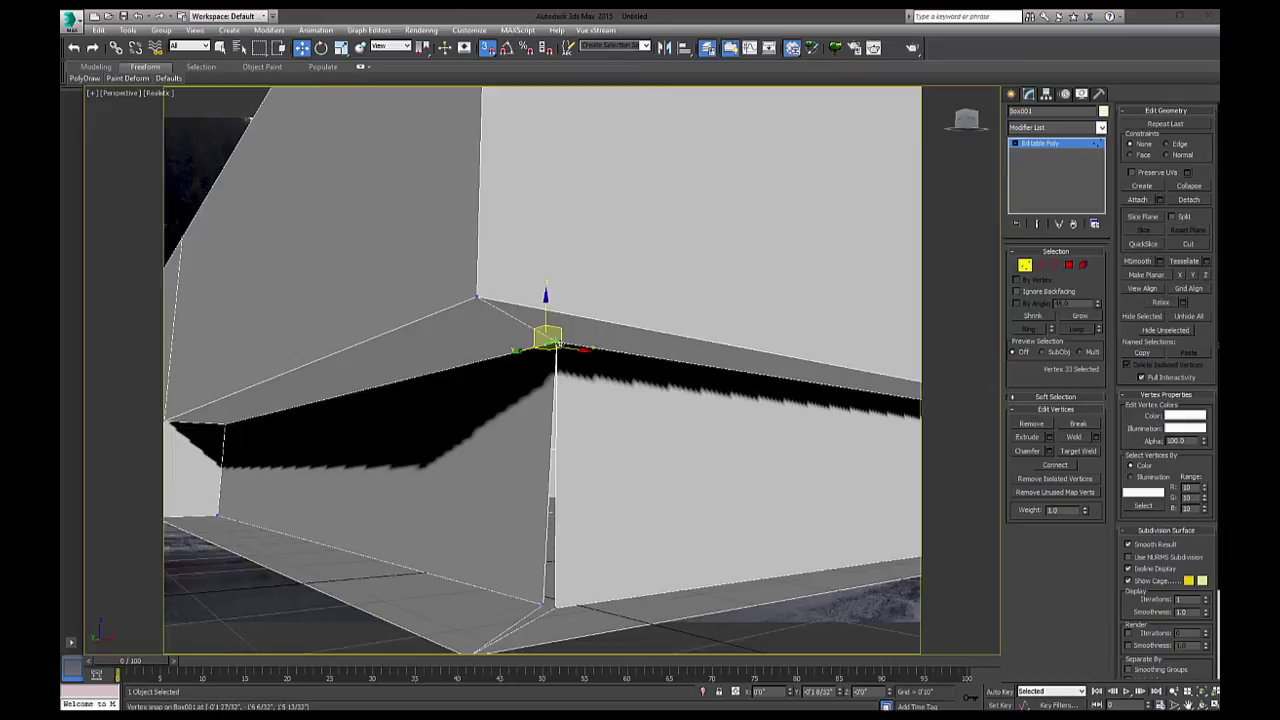
{"action": "left_click_drag", "start_coordinate": [542, 604], "coordinate": [556, 607]}
{"action": "key", "text": "c"}
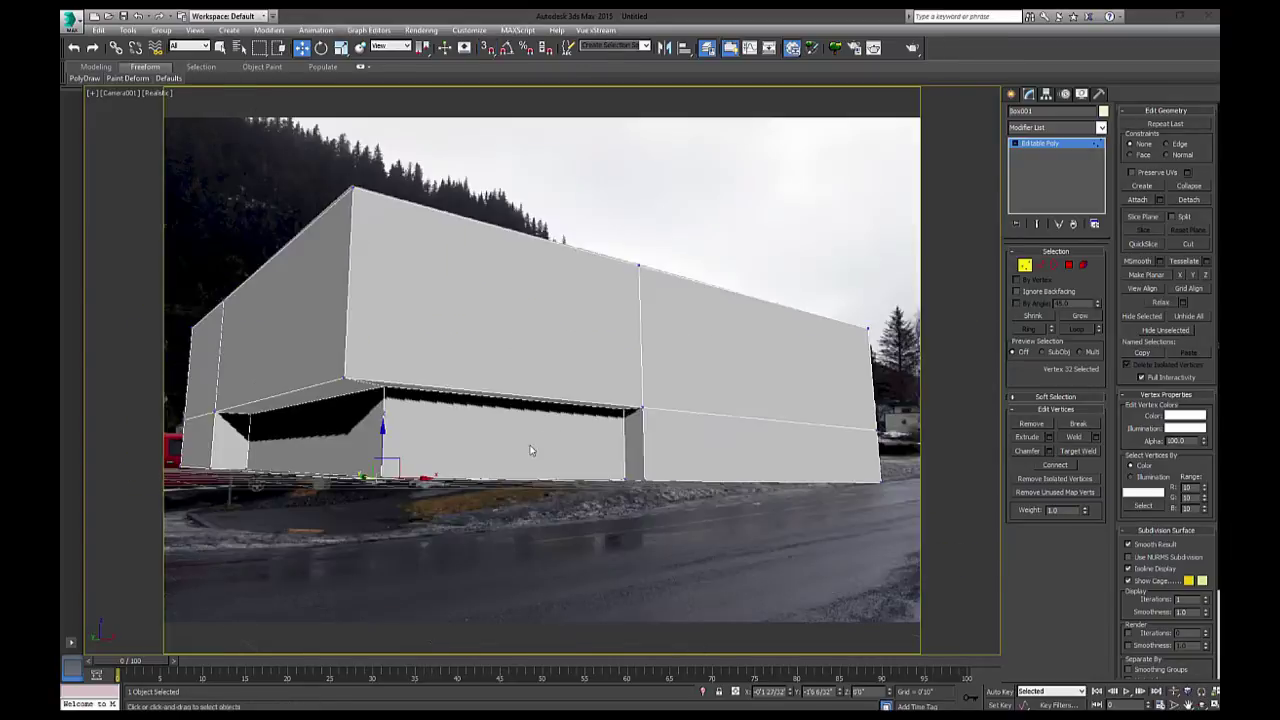
Make the box see-through and move the four vertices of the recessed ground-floor corner along Y to match the photo
{"action": "left_click", "coordinate": [388, 514]}
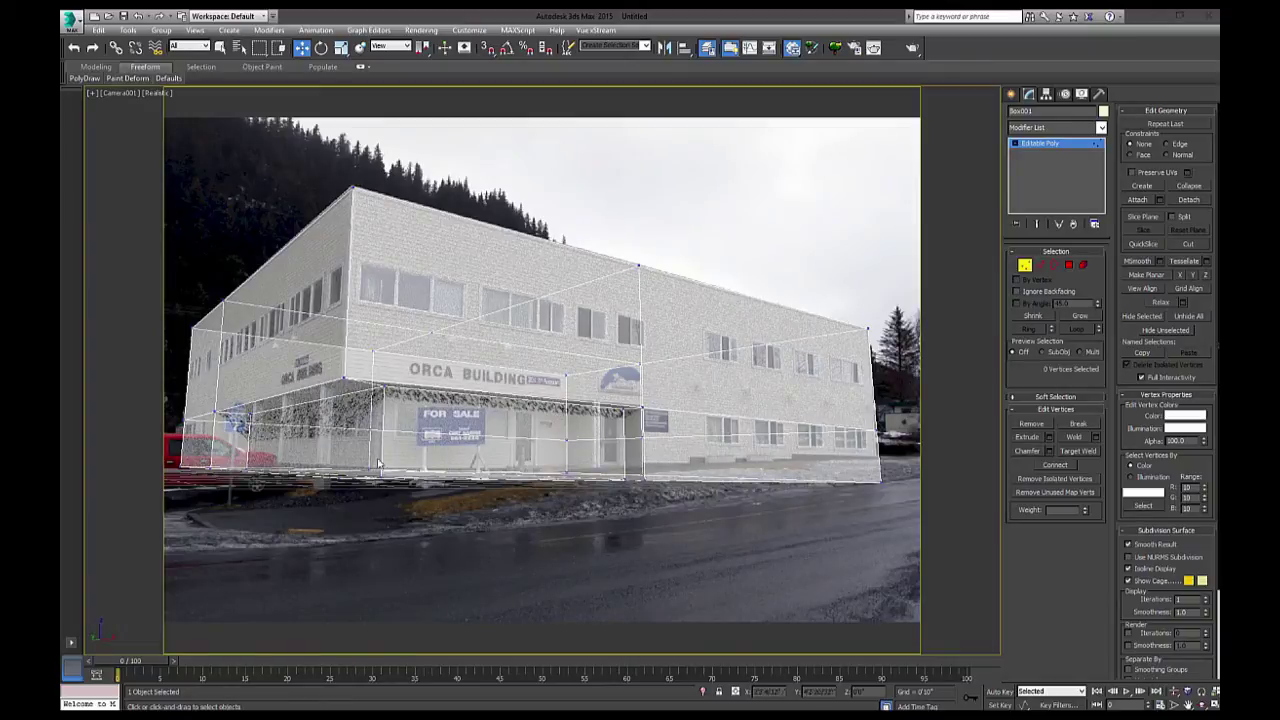
{"action": "left_click_drag", "start_coordinate": [376, 379], "coordinate": [388, 492]}
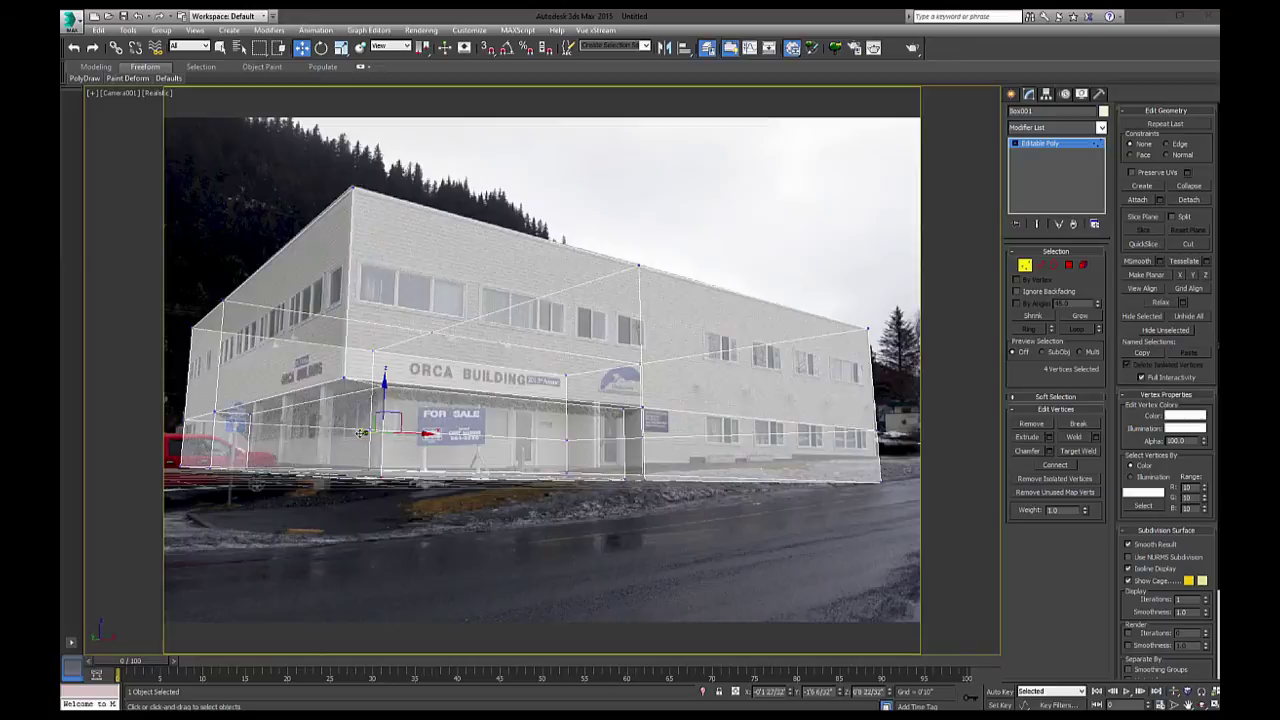
{"action": "left_click_drag", "start_coordinate": [362, 433], "coordinate": [360, 433]}
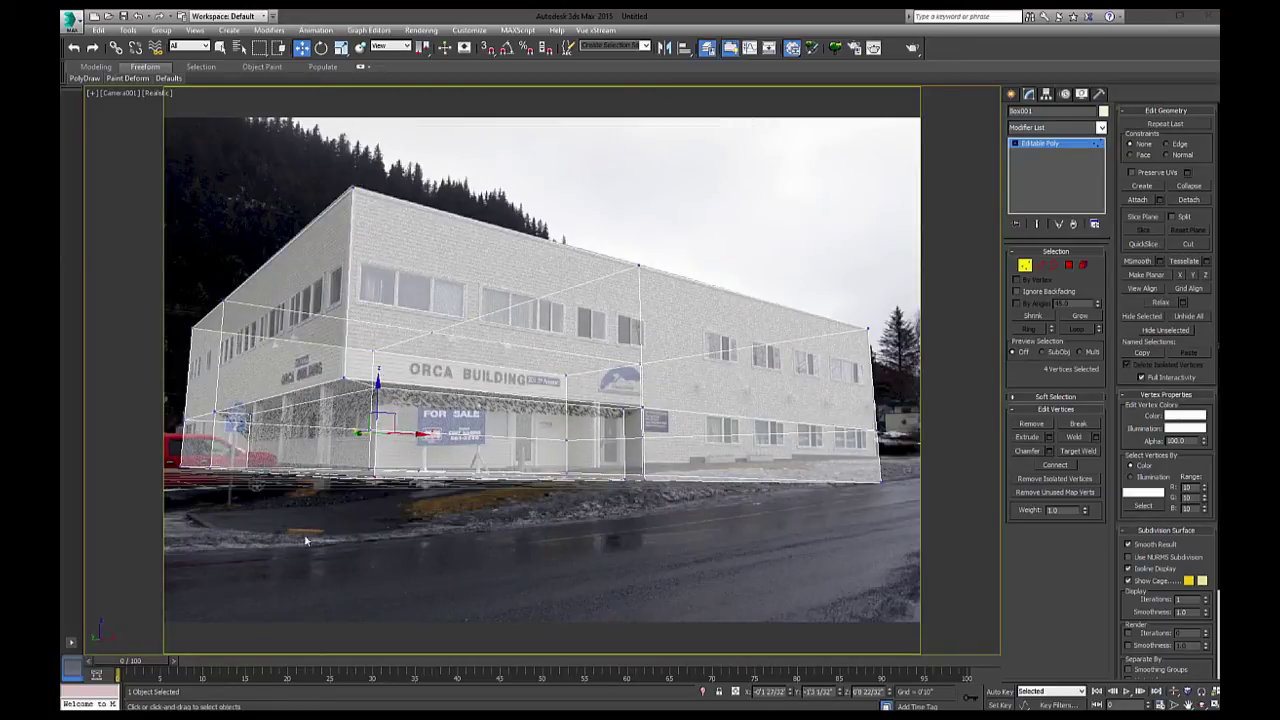
Compare the recessed corner with the building photo by alternating between the see-through and opaque displays of the box
{"action": "key", "text": "alt+x"}
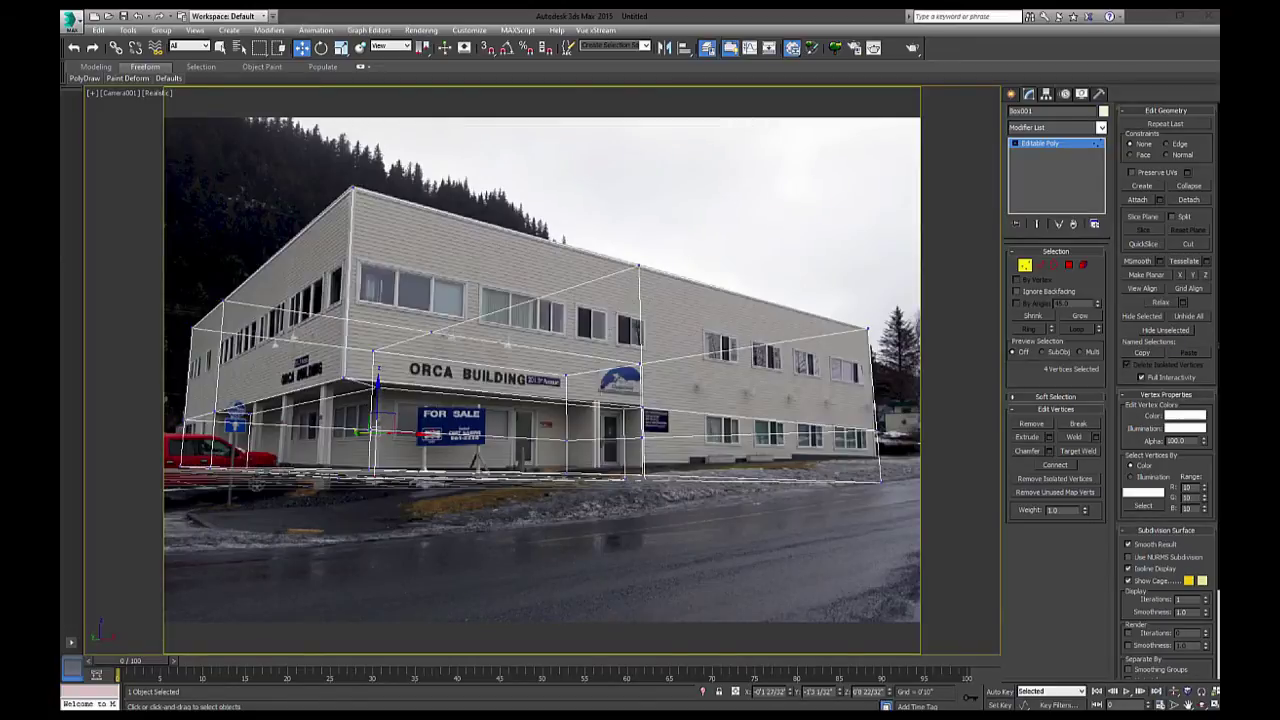
{"action": "key", "text": "alt+x"}
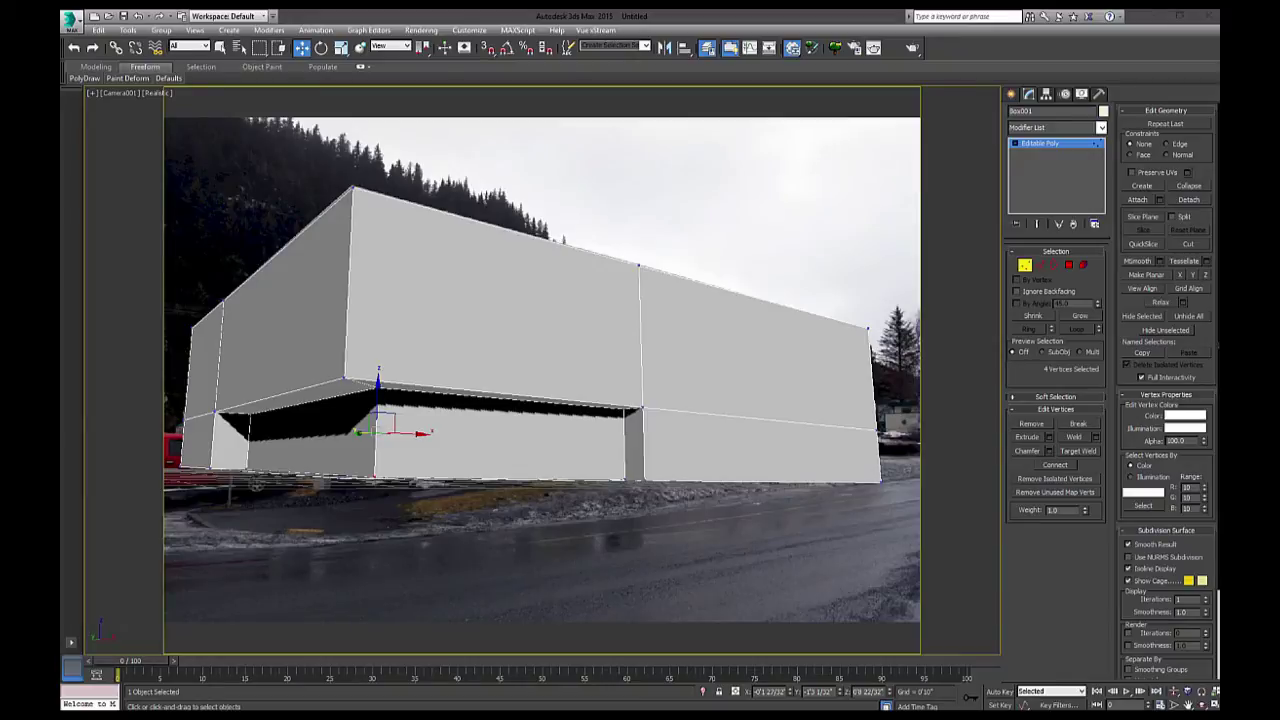
{"action": "key", "text": "alt+x"}
{"action": "key", "text": "alt+x"}
{"action": "key", "text": "alt+x"}
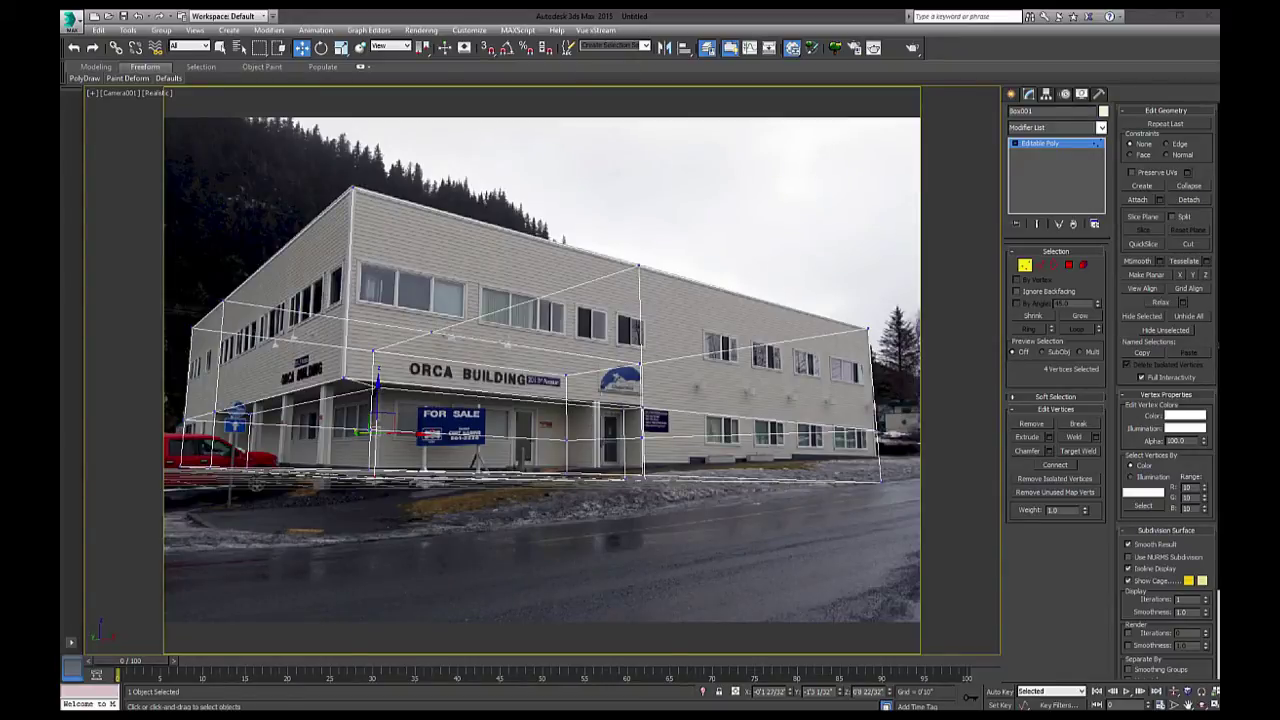
{"action": "key", "text": "alt+x"}
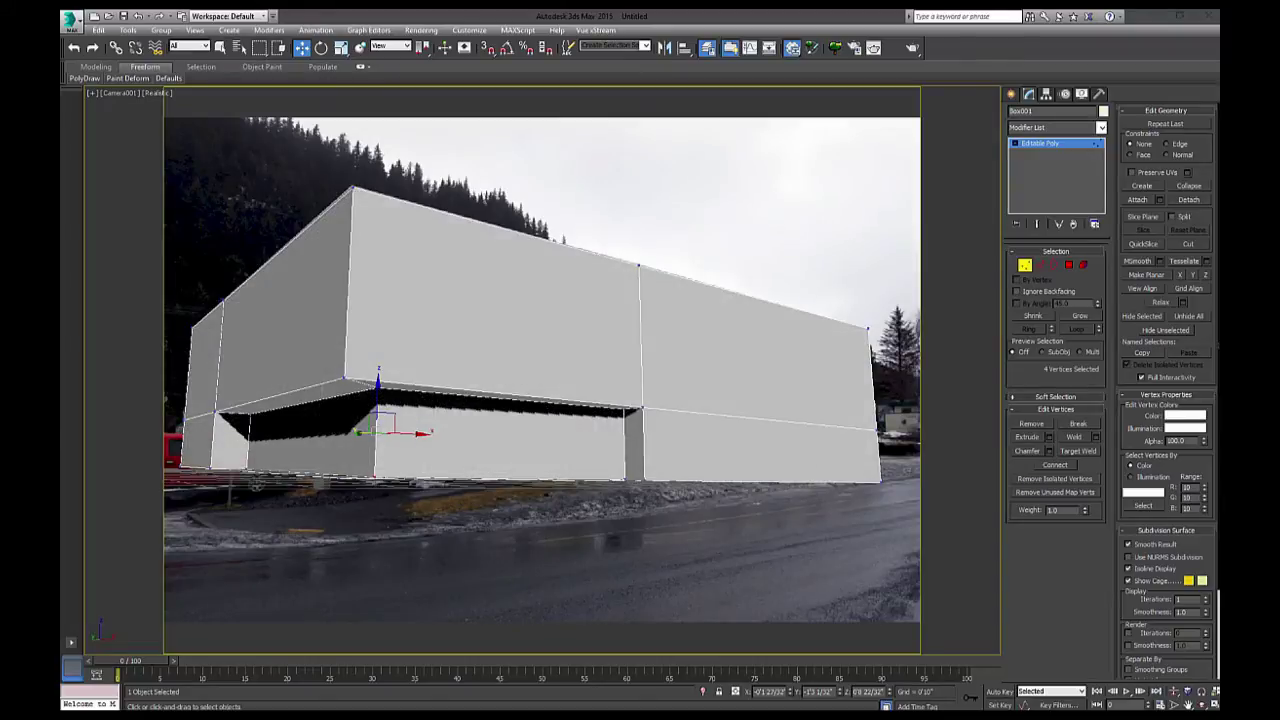
{"action": "key", "text": "alt+x"}
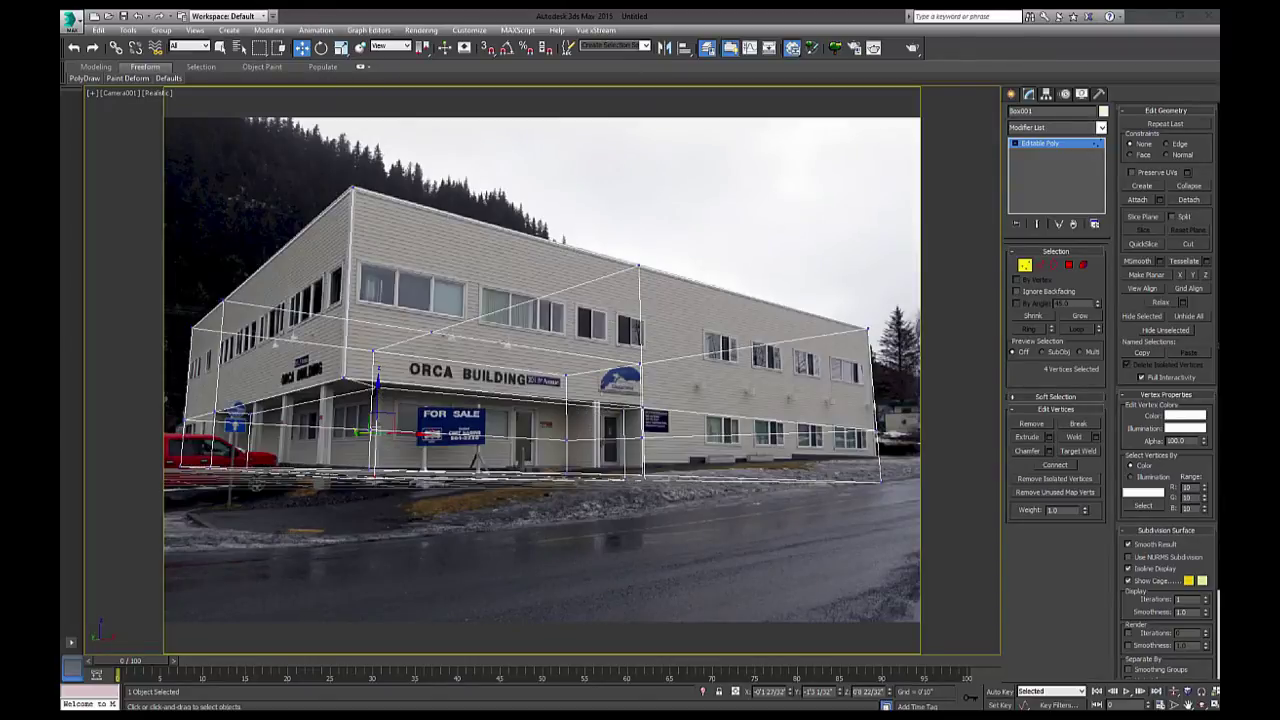
{"action": "key", "text": "alt+x"}
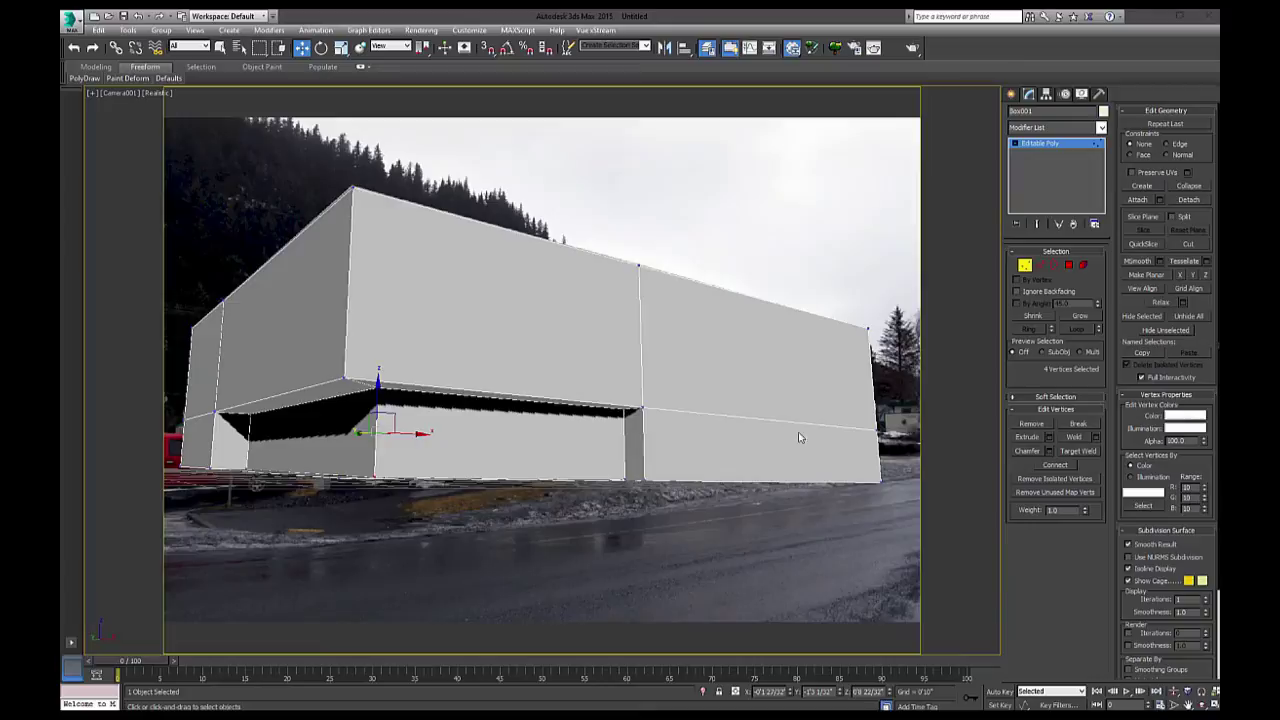
{"action": "key", "text": "alt+x"}
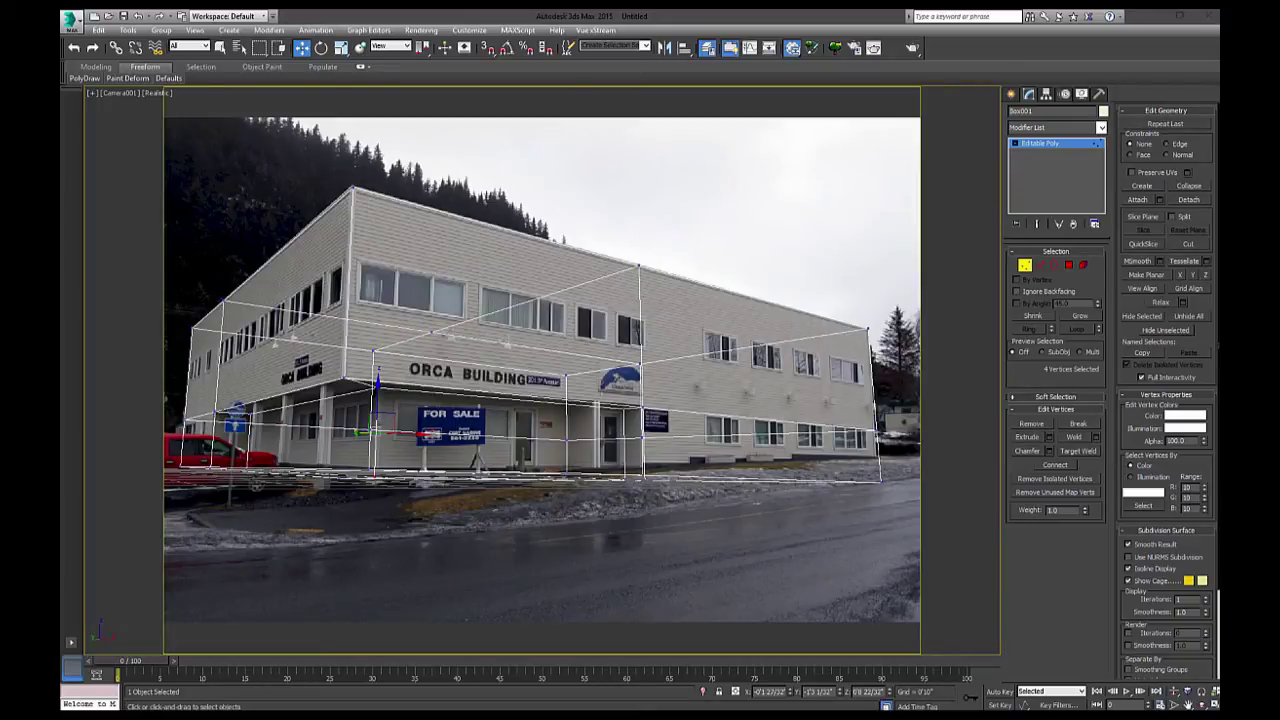
{"action": "key", "text": "alt+x"}
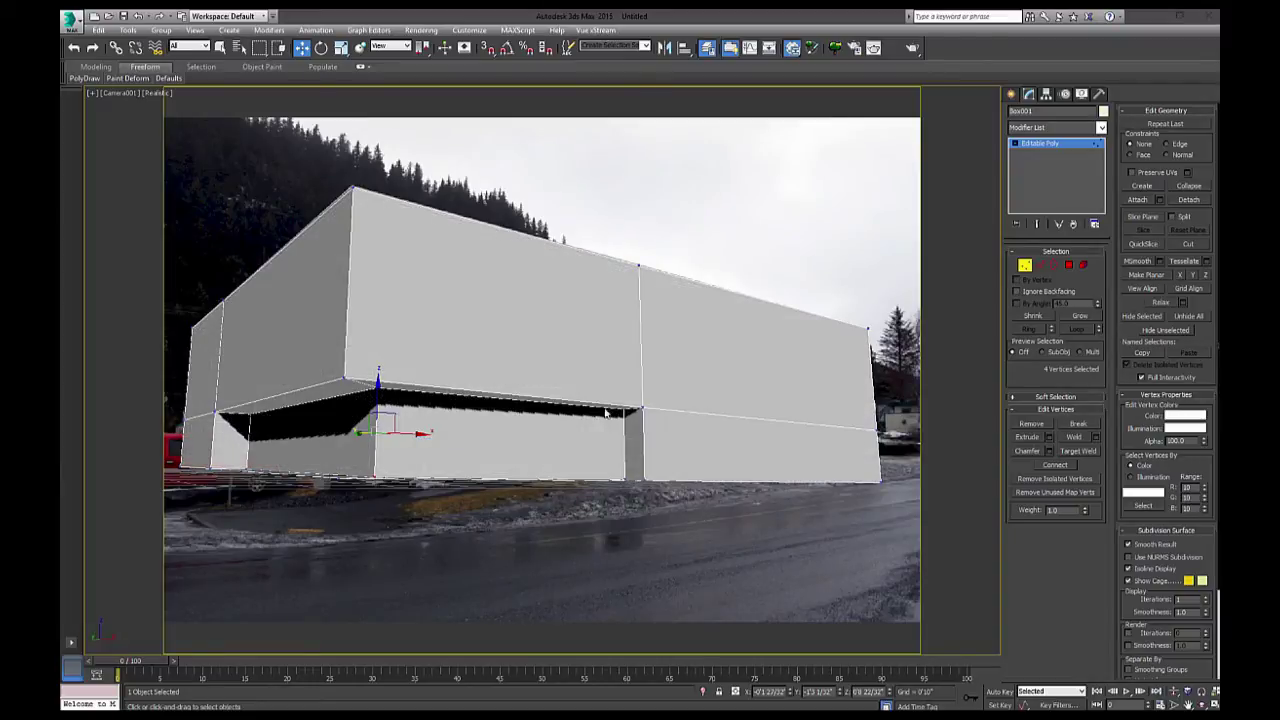
Select the recessed front wall polygon, start a Slice Plane on it and rotate the plane upright with angle snap on
{"action": "left_click", "coordinate": [1069, 265]}
{"action": "left_click", "coordinate": [545, 456]}
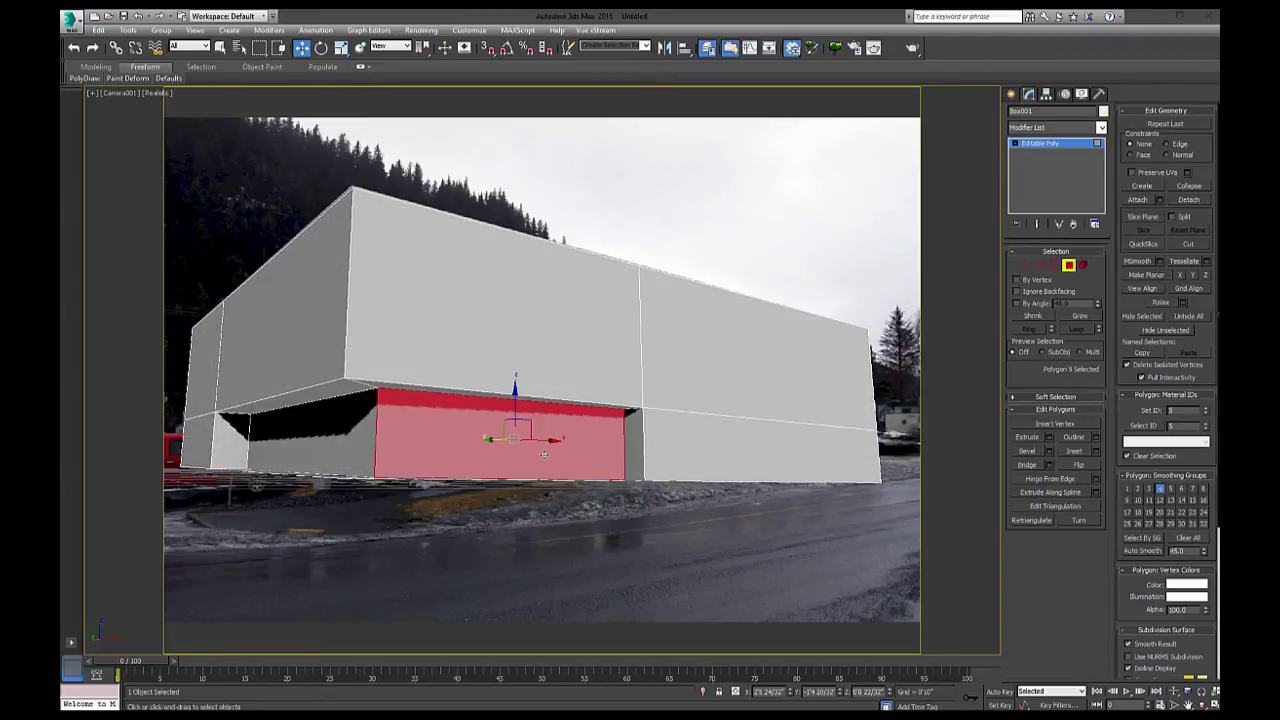
{"action": "left_click", "coordinate": [1158, 218]}
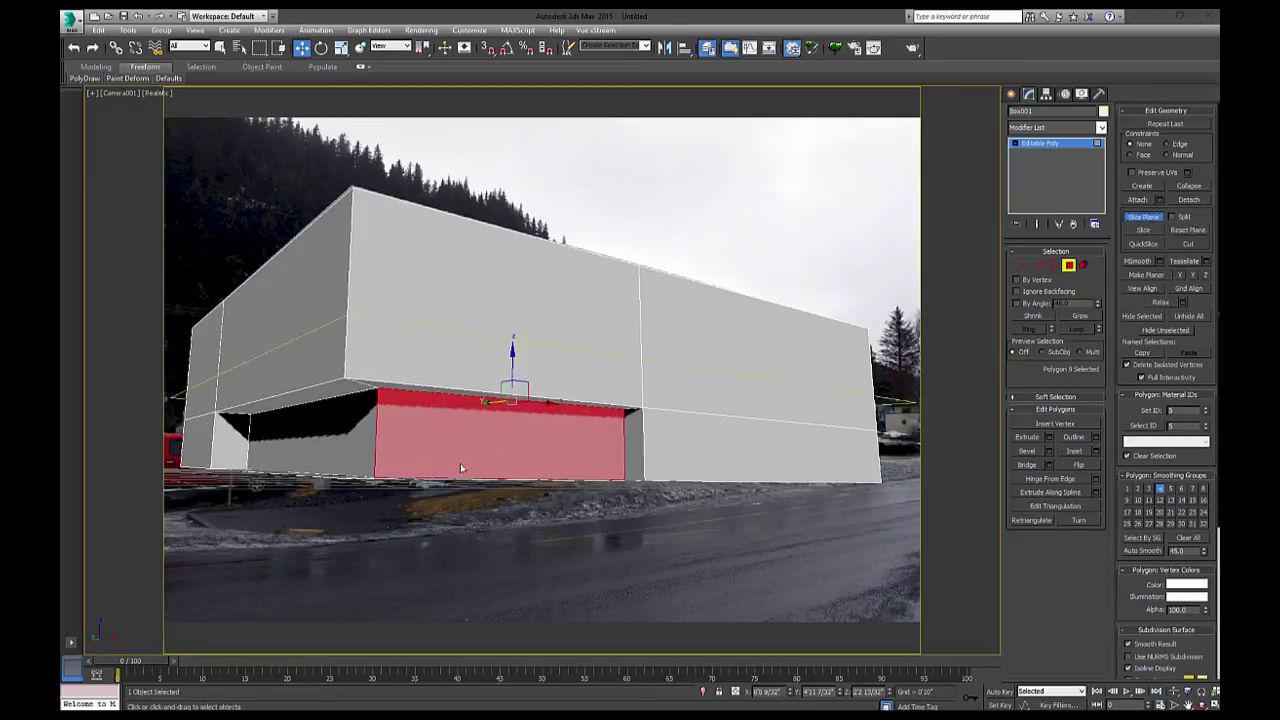
{"action": "key", "text": "e"}
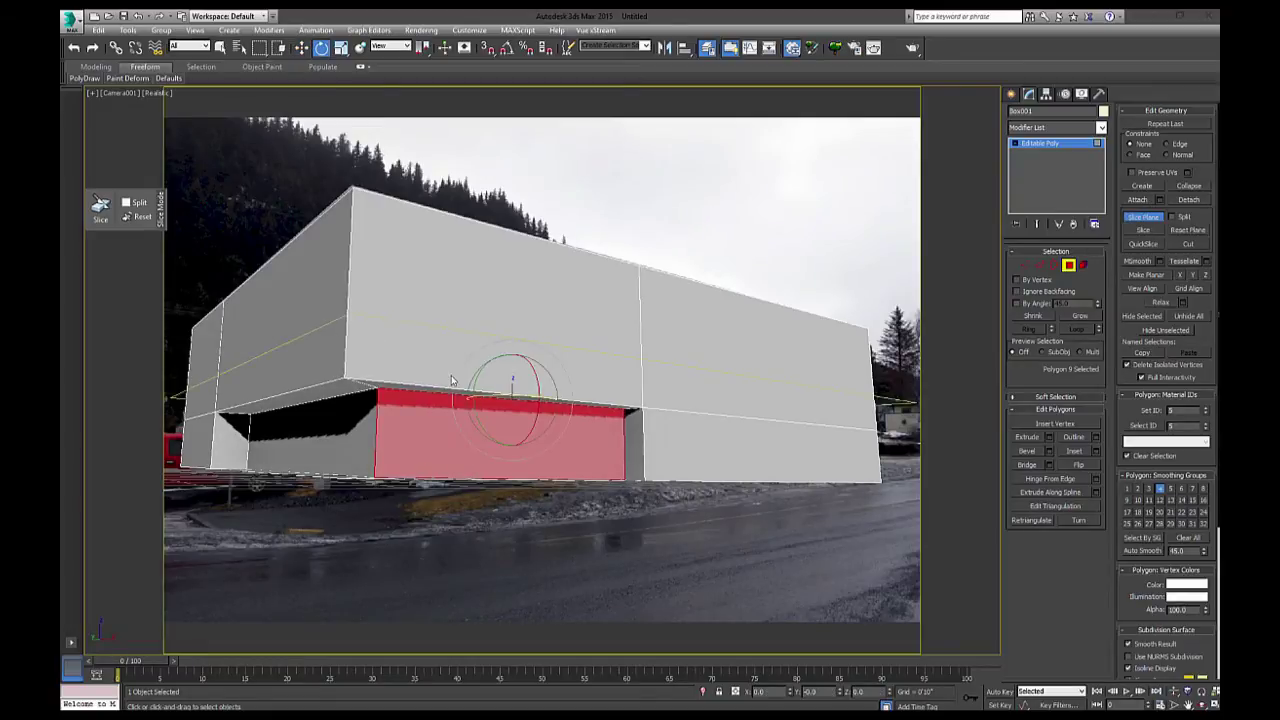
{"action": "key", "text": "a"}
{"action": "left_click_drag", "start_coordinate": [477, 386], "coordinate": [514, 336]}
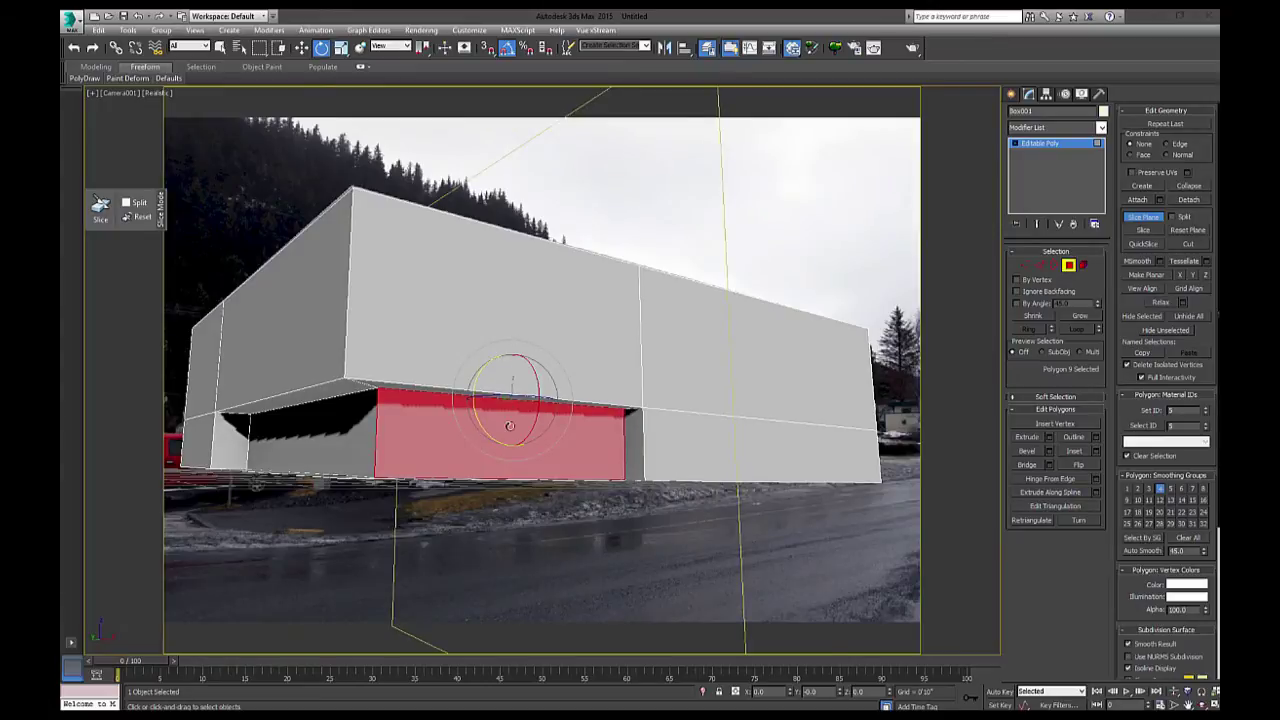
Position the slice plane along X at both edges of the narrow wall beside the entrance in the see-through view, slicing the polygon at each edge
{"action": "key", "text": "w"}
{"action": "left_click_drag", "start_coordinate": [545, 401], "coordinate": [428, 409]}
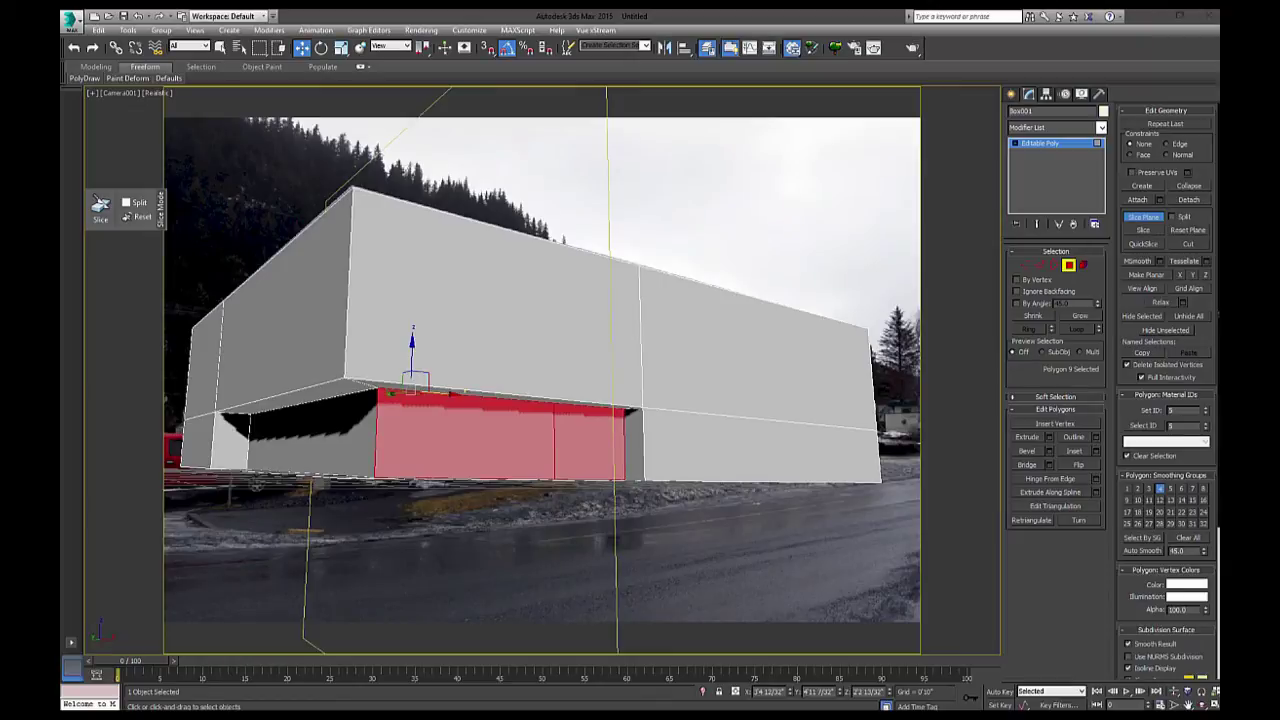
{"action": "key", "text": "alt+x"}
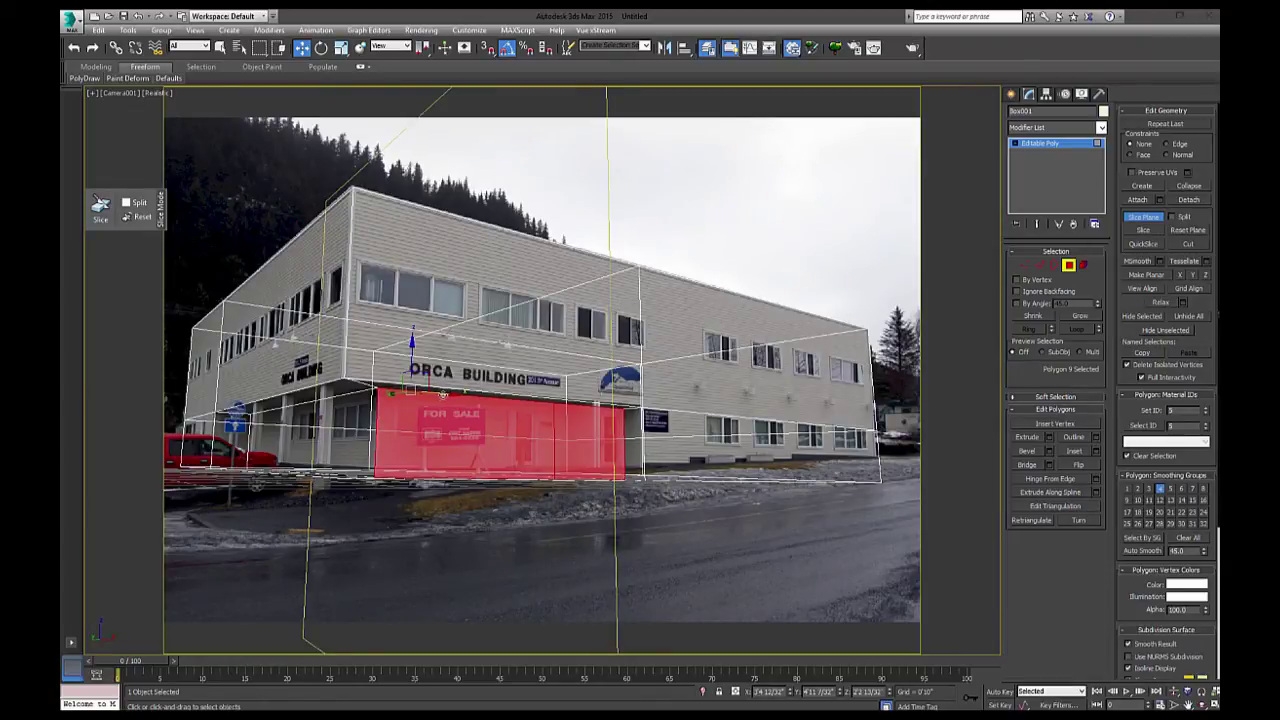
{"action": "left_click_drag", "start_coordinate": [443, 395], "coordinate": [466, 420]}
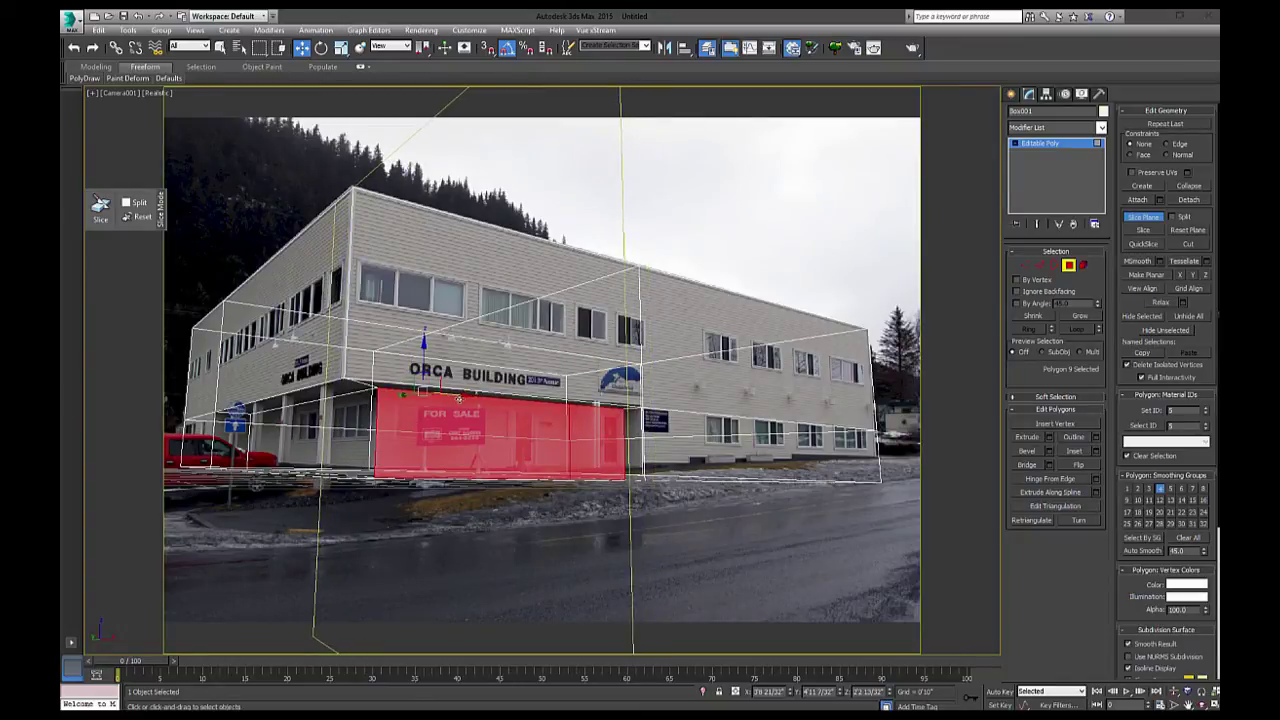
{"action": "left_click_drag", "start_coordinate": [460, 396], "coordinate": [463, 412]}
{"action": "left_click", "coordinate": [1144, 231]}
{"action": "left_click_drag", "start_coordinate": [461, 394], "coordinate": [467, 396]}
{"action": "left_click", "coordinate": [1143, 230]}
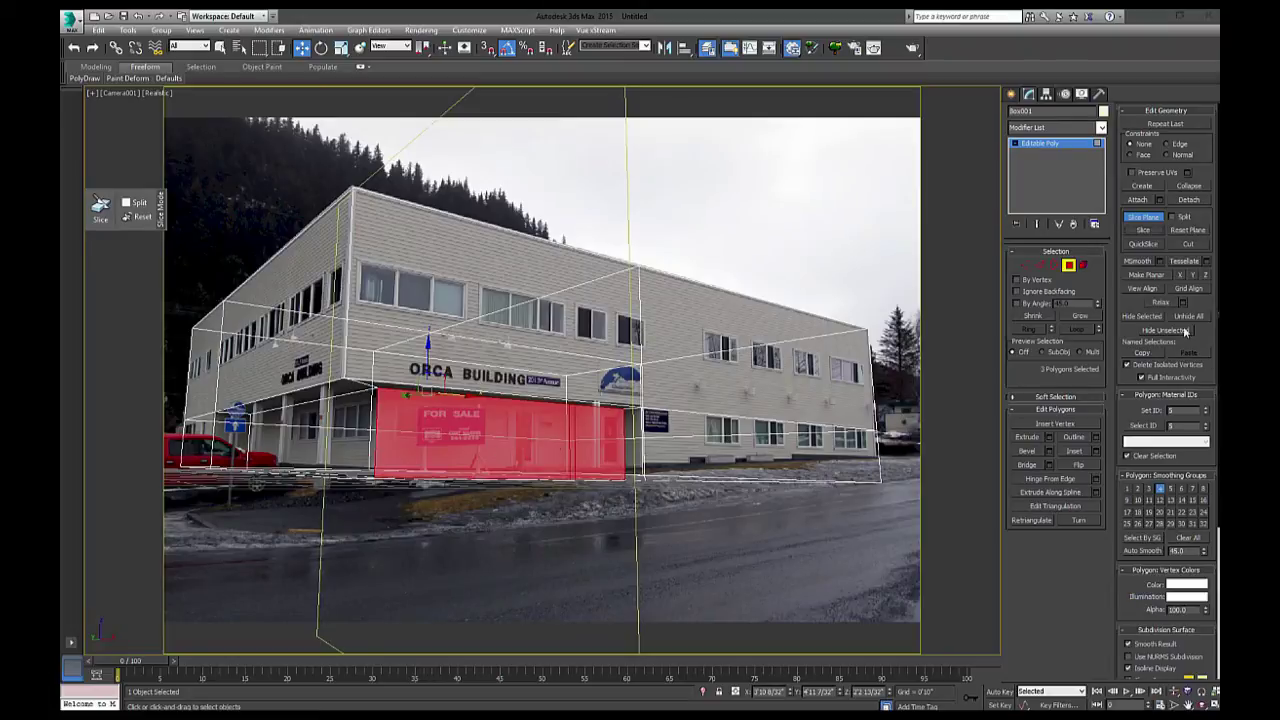
Select the narrow strip between the two slices and extrude it outward with a height of about 0'7 26/32", showing the box opaque
{"action": "left_click", "coordinate": [1068, 265]}
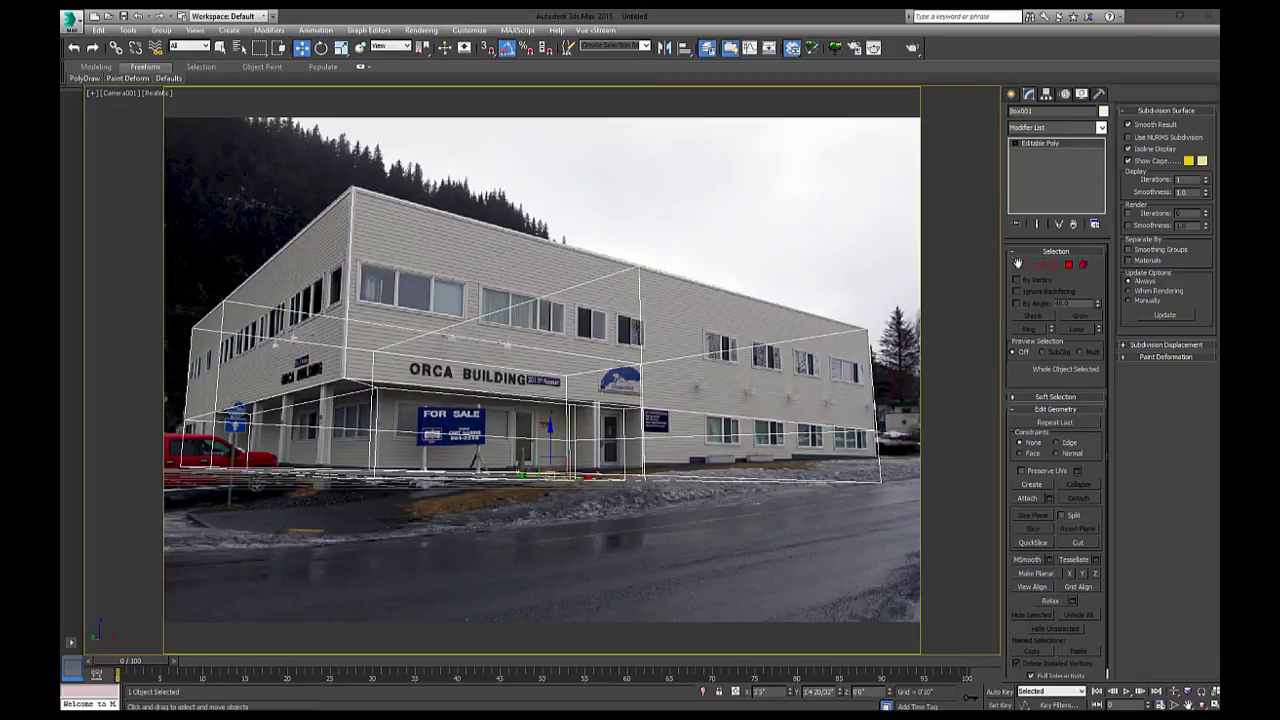
{"action": "left_click", "coordinate": [1068, 265]}
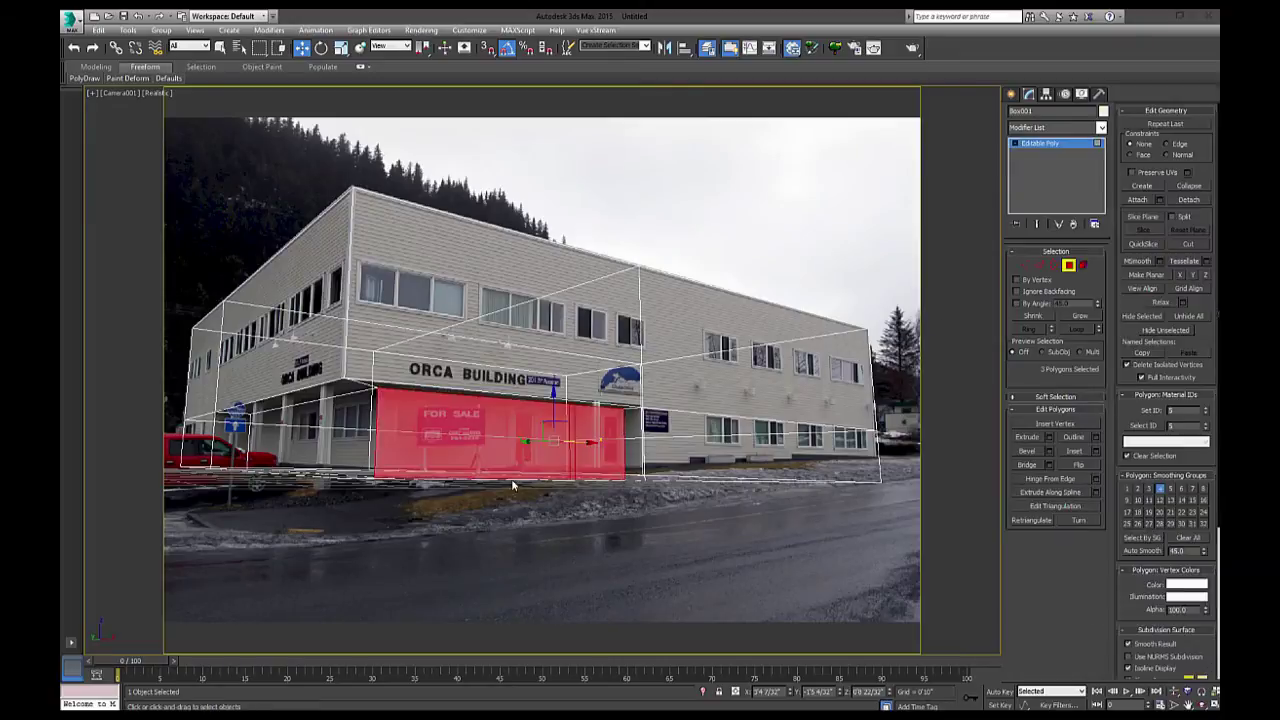
{"action": "left_click", "coordinate": [573, 425]}
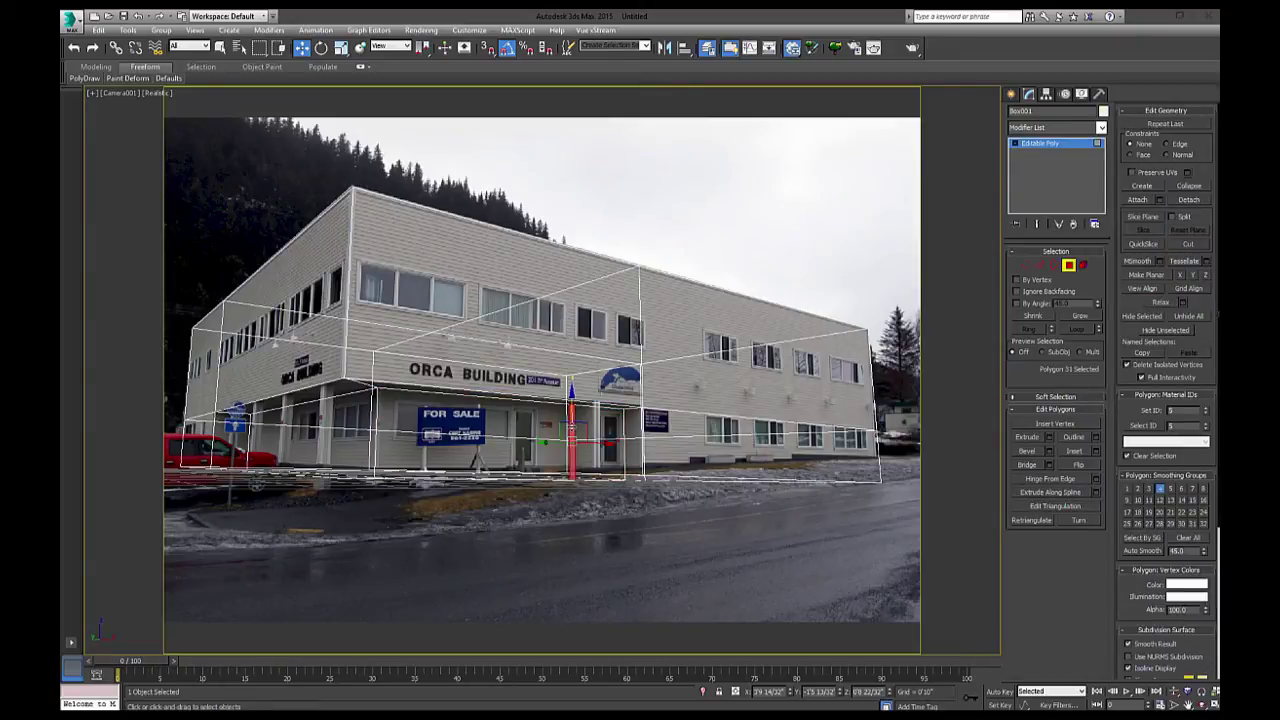
{"action": "left_click", "coordinate": [1048, 438]}
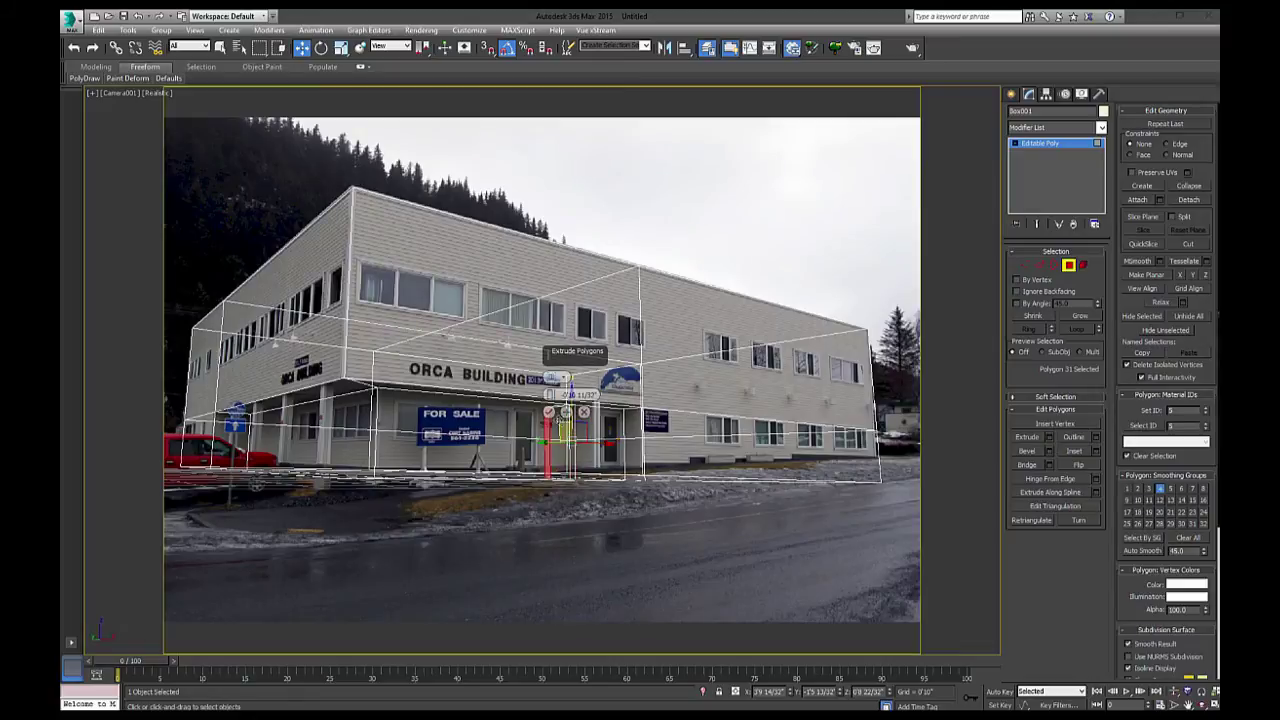
{"action": "left_click_drag", "start_coordinate": [551, 394], "coordinate": [567, 332]}
{"action": "key", "text": "F3"}
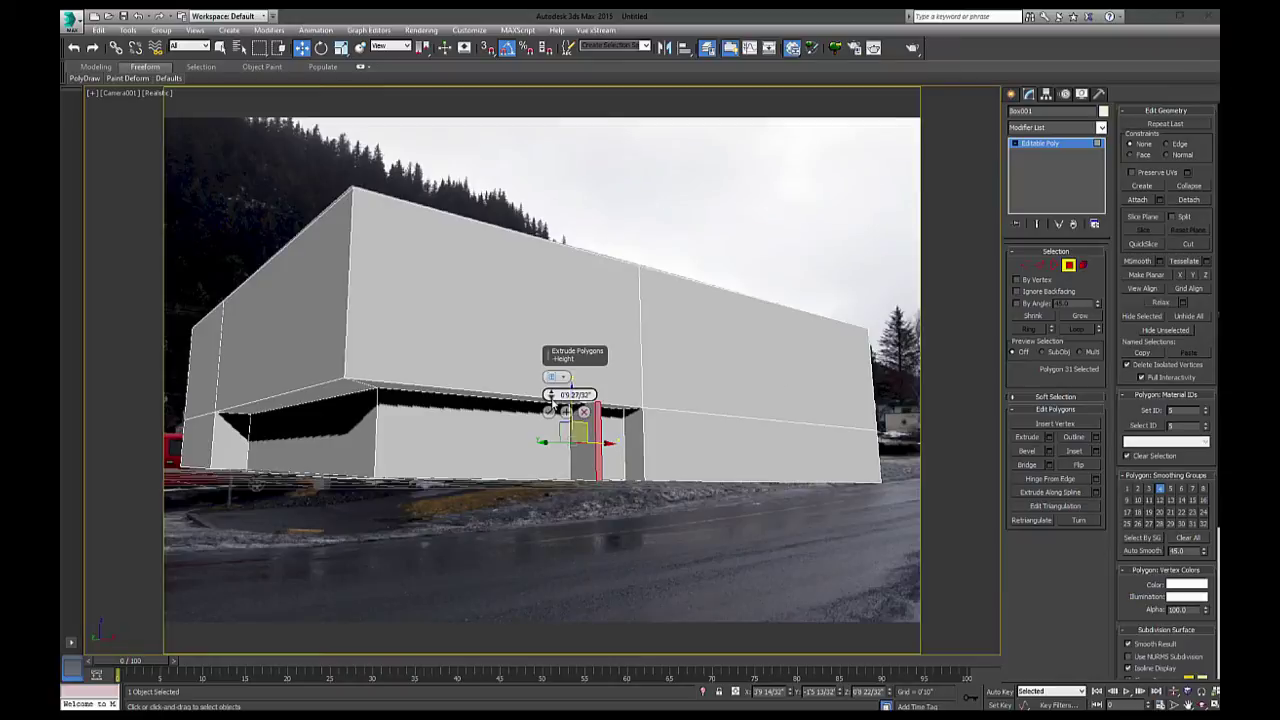
{"action": "left_click_drag", "start_coordinate": [550, 395], "coordinate": [547, 418]}
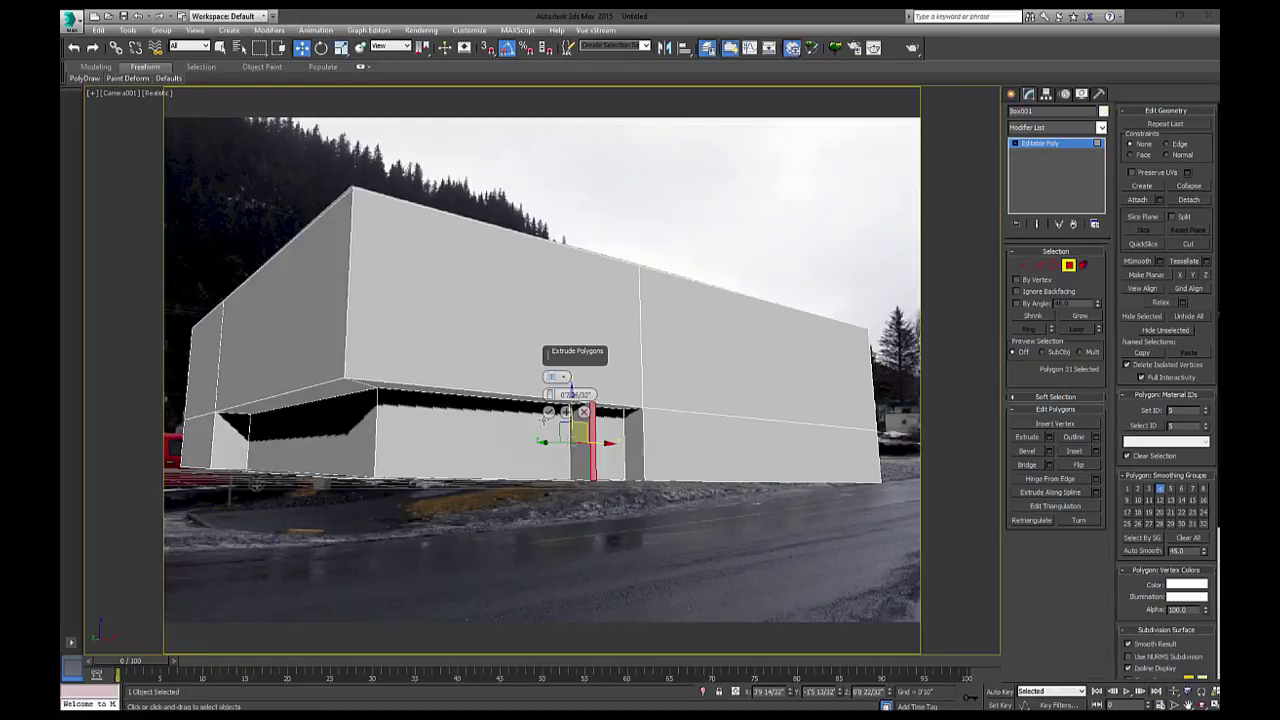
Reduce the strip's extrusion height to about 0'7 14/32" while checking it in perspective, confirm it and return to the camera view
{"action": "key", "text": "p"}
{"action": "scroll", "coordinate": [548, 418], "scroll_direction": "up", "scroll_amount": 5}
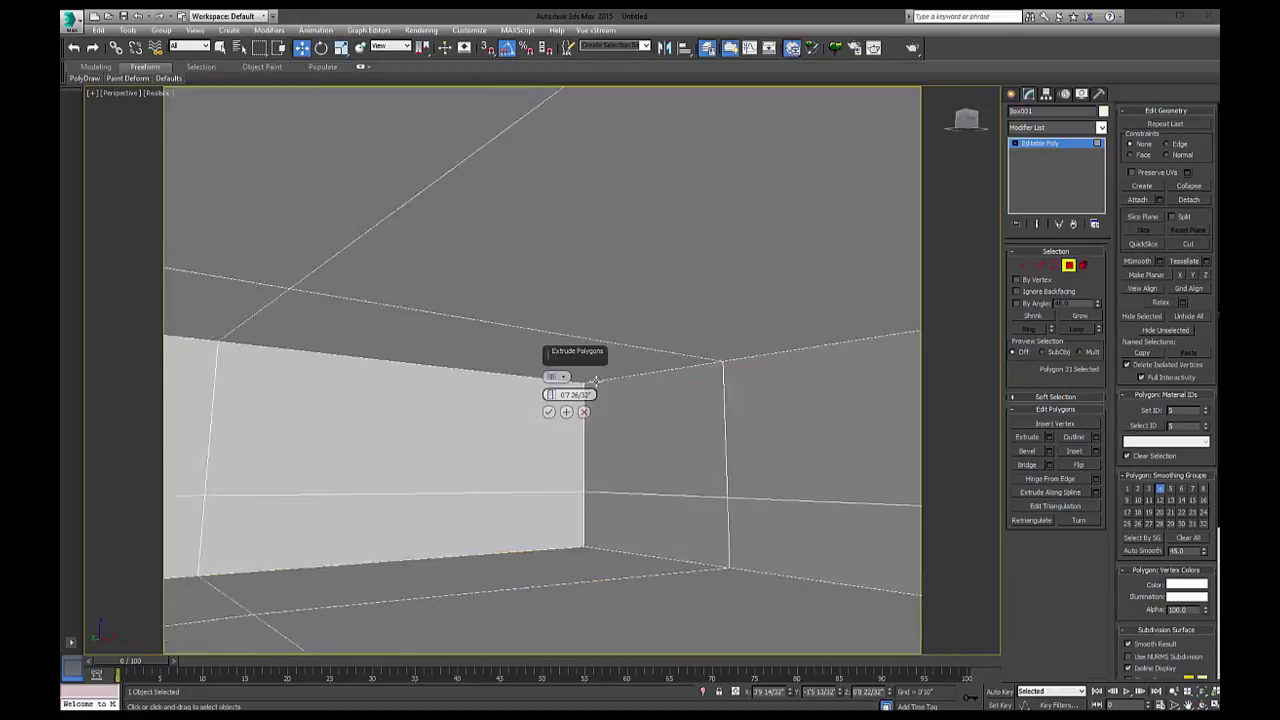
{"action": "middle_click_drag", "start_coordinate": [687, 544], "coordinate": [694, 554], "text": "alt"}
{"action": "scroll", "coordinate": [694, 554], "scroll_direction": "up", "scroll_amount": 2}
{"action": "middle_click_drag", "start_coordinate": [666, 486], "coordinate": [562, 468], "text": "alt"}
{"action": "left_click_drag", "start_coordinate": [549, 394], "coordinate": [550, 397]}
{"action": "scroll", "coordinate": [692, 387], "scroll_direction": "up", "scroll_amount": 4}
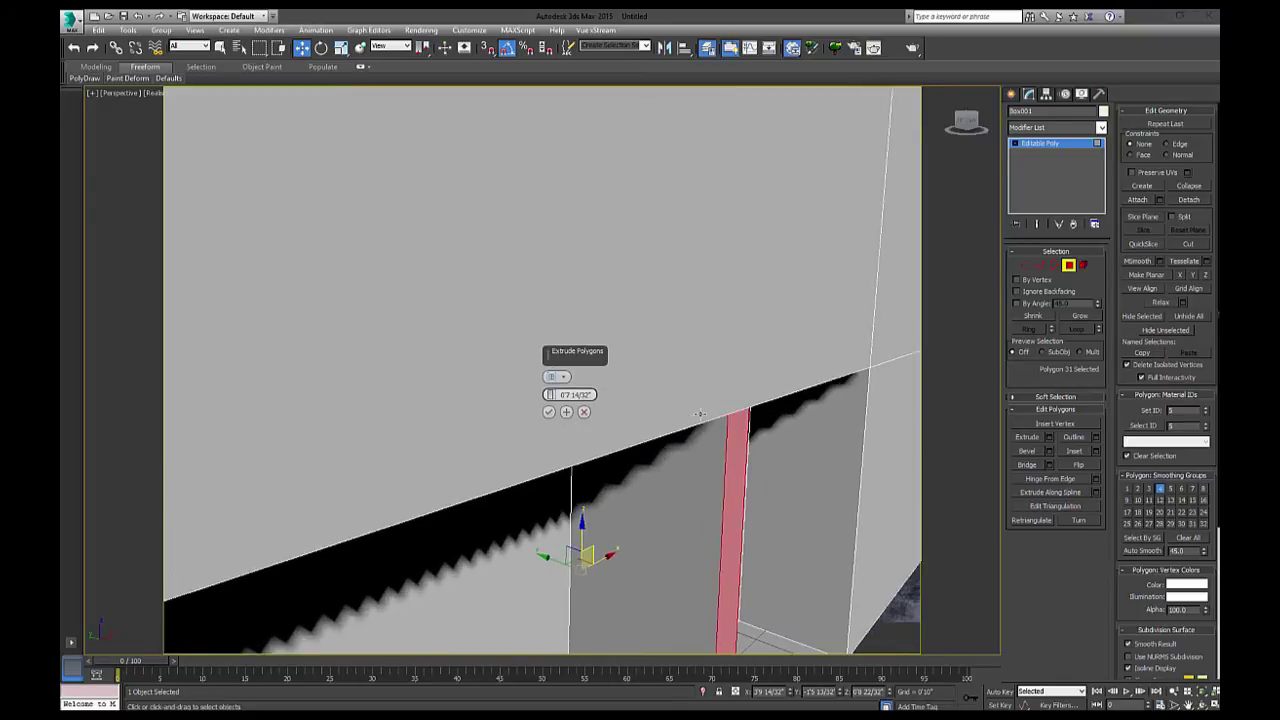
{"action": "scroll", "coordinate": [700, 411], "scroll_direction": "down", "scroll_amount": 4}
{"action": "scroll", "coordinate": [662, 385], "scroll_direction": "down", "scroll_amount": 5}
{"action": "key", "text": "c"}
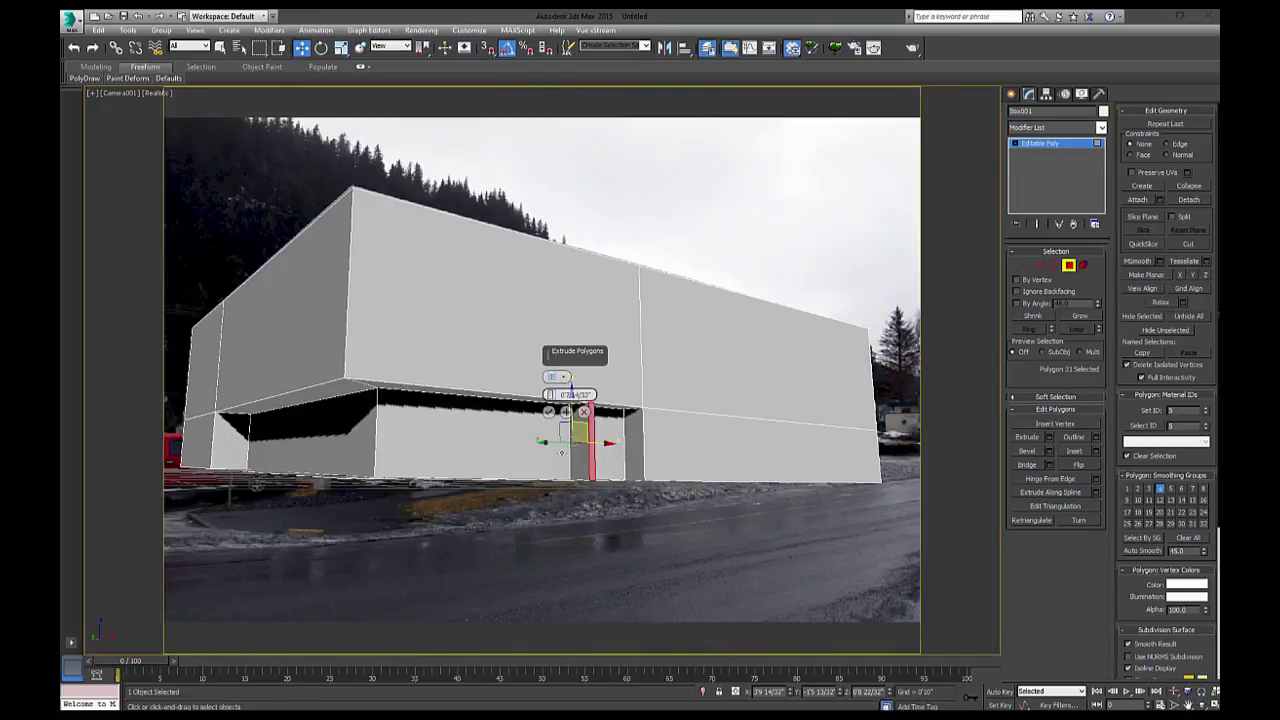
{"action": "left_click", "coordinate": [548, 412]}
{"action": "left_click", "coordinate": [766, 203]}
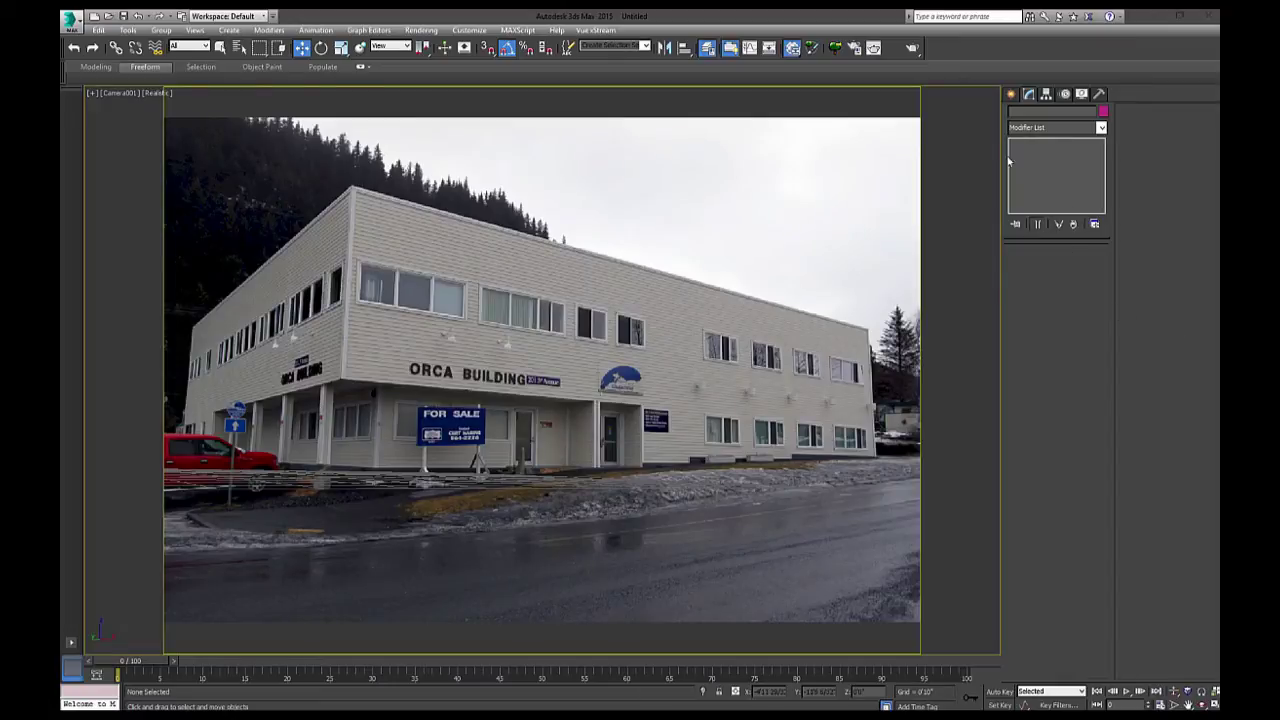
Create a thin upright box as a column in the camera view and move it to the photo's front corner column
{"action": "left_click", "coordinate": [1010, 94]}
{"action": "left_click", "coordinate": [1032, 171]}
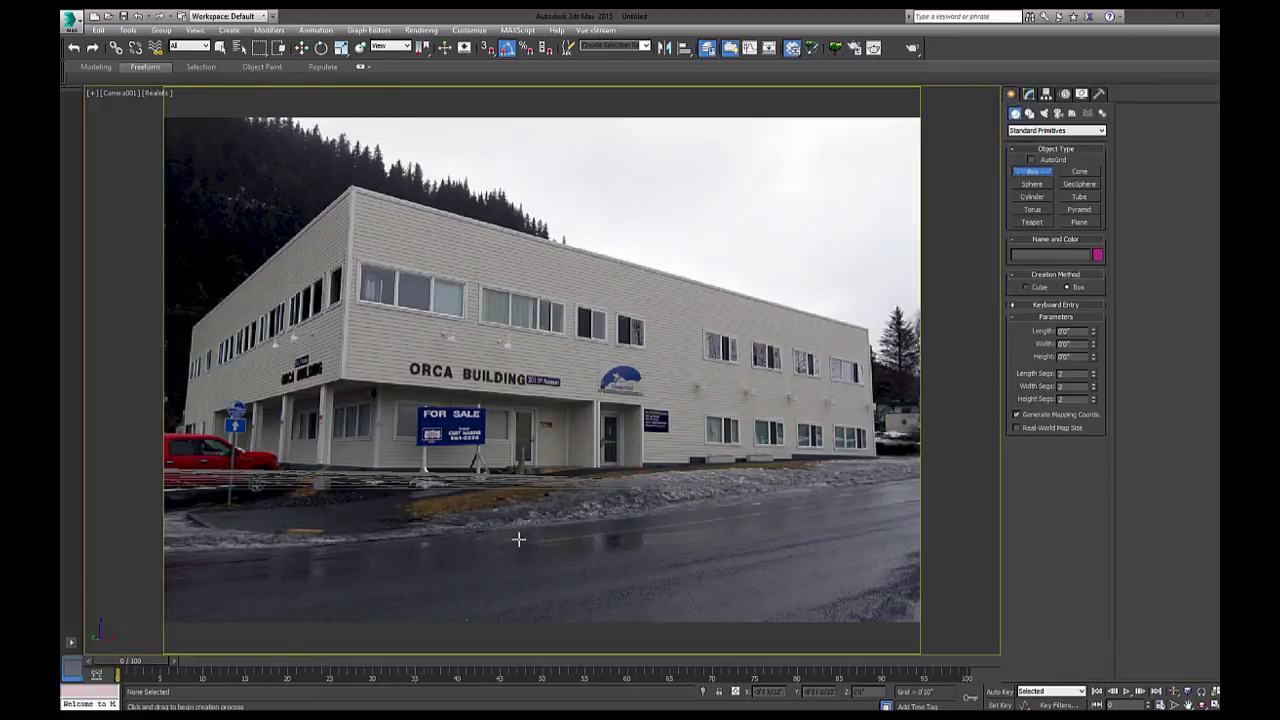
{"action": "left_click_drag", "start_coordinate": [516, 510], "coordinate": [520, 522]}
{"action": "left_click", "coordinate": [518, 368]}
{"action": "key", "text": "w"}
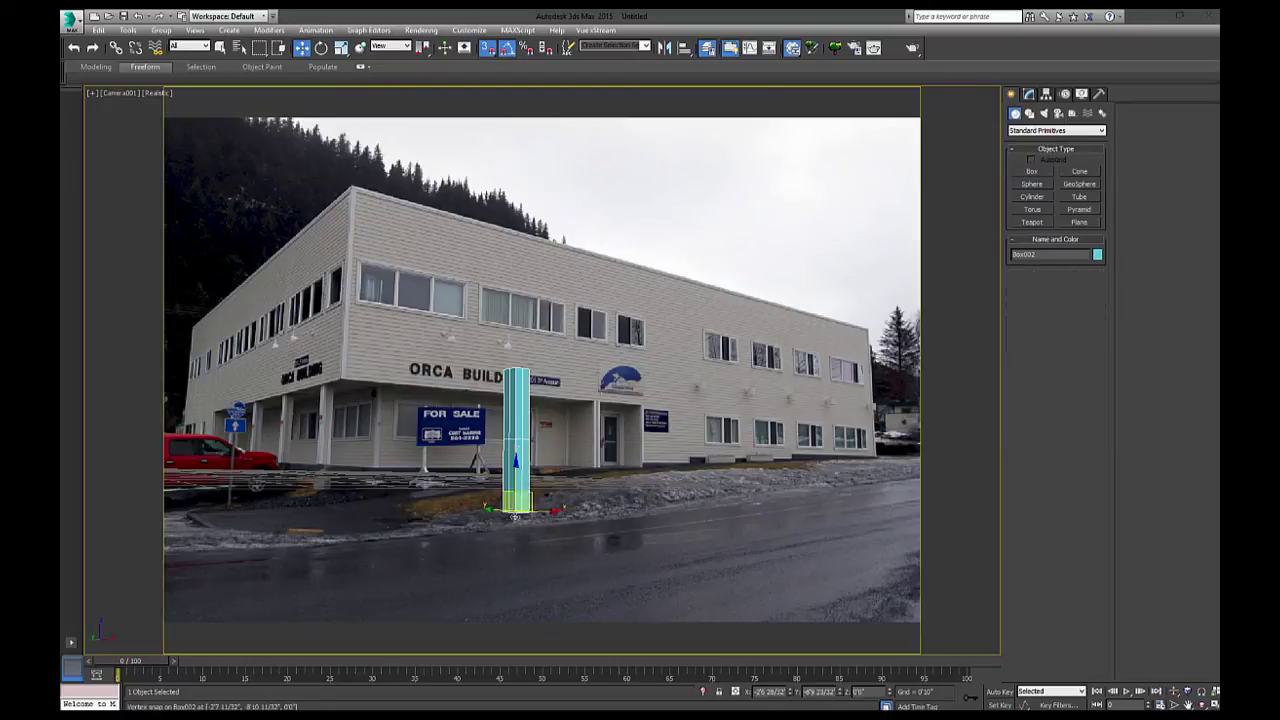
{"action": "left_click_drag", "start_coordinate": [524, 476], "coordinate": [300, 477]}
Set the column's length, width and height segments to 1, widen it and set its height to about 1'8 17/32", aligned with the photo
{"action": "left_click", "coordinate": [1094, 310]}
{"action": "left_click_drag", "start_coordinate": [1094, 322], "coordinate": [1098, 361]}
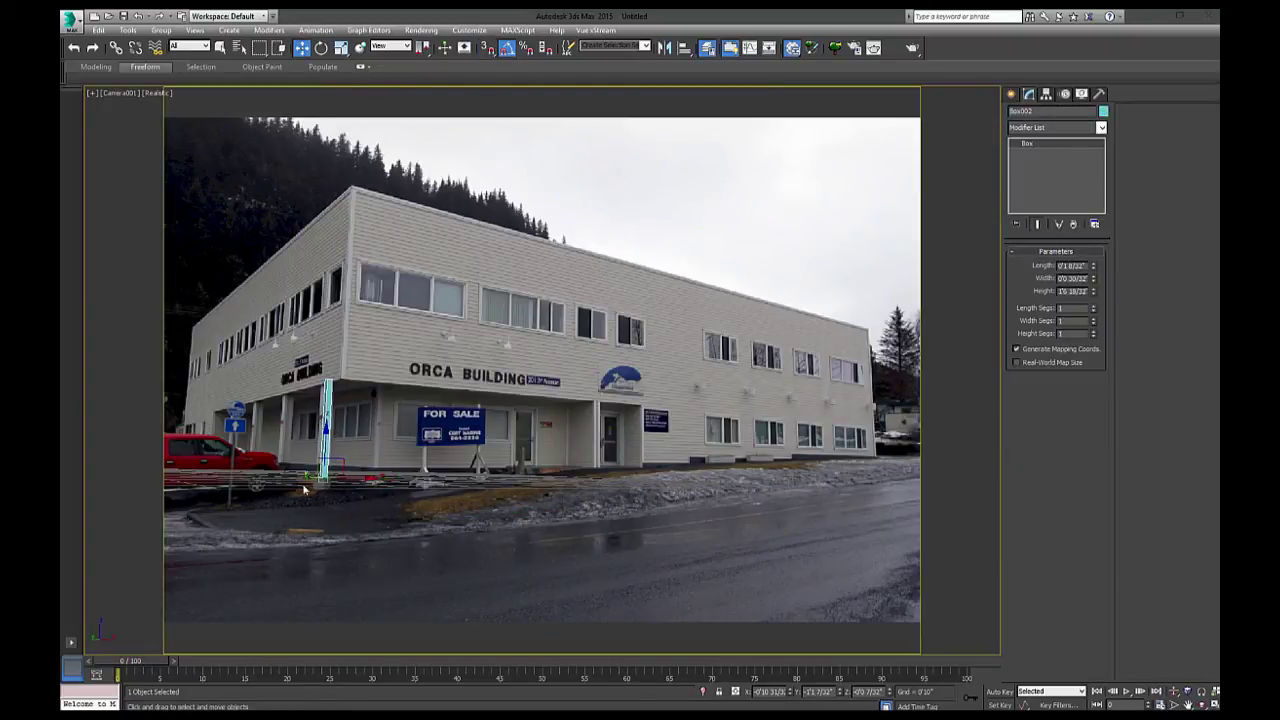
{"action": "left_click_drag", "start_coordinate": [1094, 279], "coordinate": [1094, 250]}
{"action": "left_click_drag", "start_coordinate": [308, 477], "coordinate": [304, 476]}
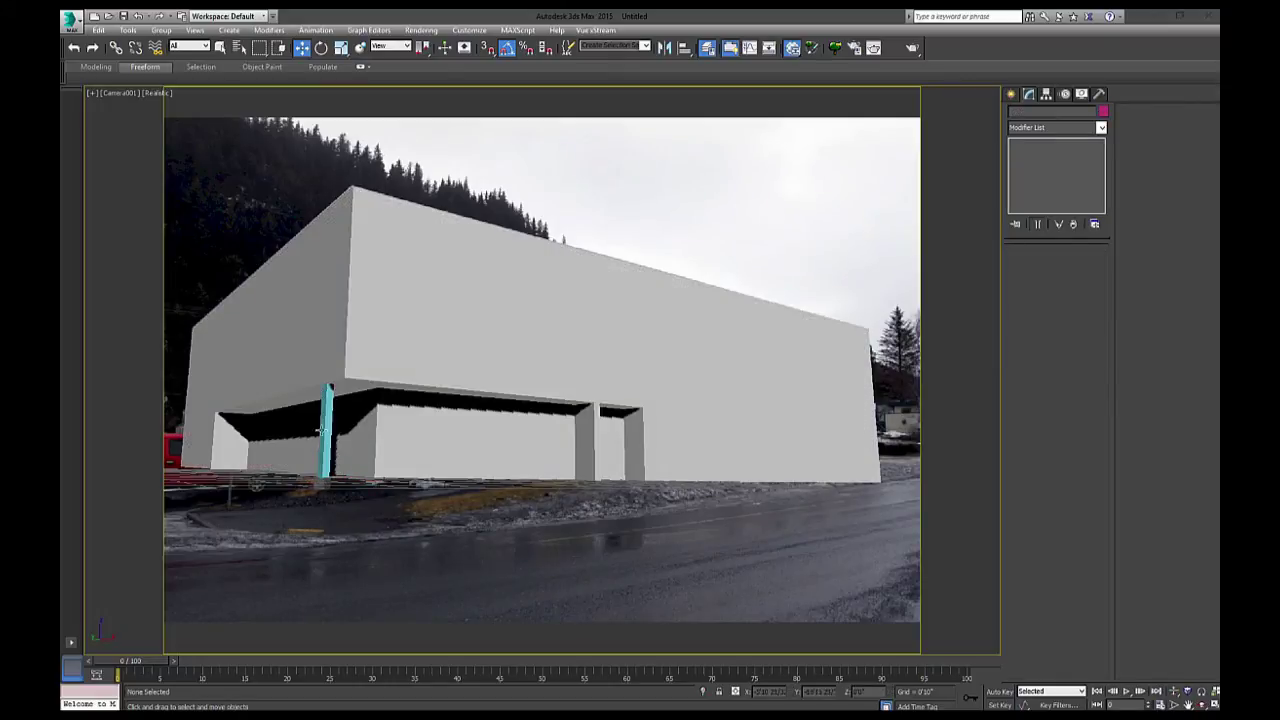
{"action": "left_click", "coordinate": [321, 430]}
{"action": "left_click_drag", "start_coordinate": [1094, 292], "coordinate": [1094, 280]}
Isolate the column and copy it three times along the building's side, placing the copies over the photo's other columns
{"action": "key", "text": "alt+q"}
{"action": "mouse_move", "coordinate": [306, 489]}
{"action": "left_mouse_down", "text": "shift"}
{"action": "mouse_move", "coordinate": [265, 504]}
{"action": "mouse_move", "coordinate": [304, 521]}
{"action": "left_mouse_up", "text": "shift"}
{"action": "left_click", "coordinate": [645, 419]}
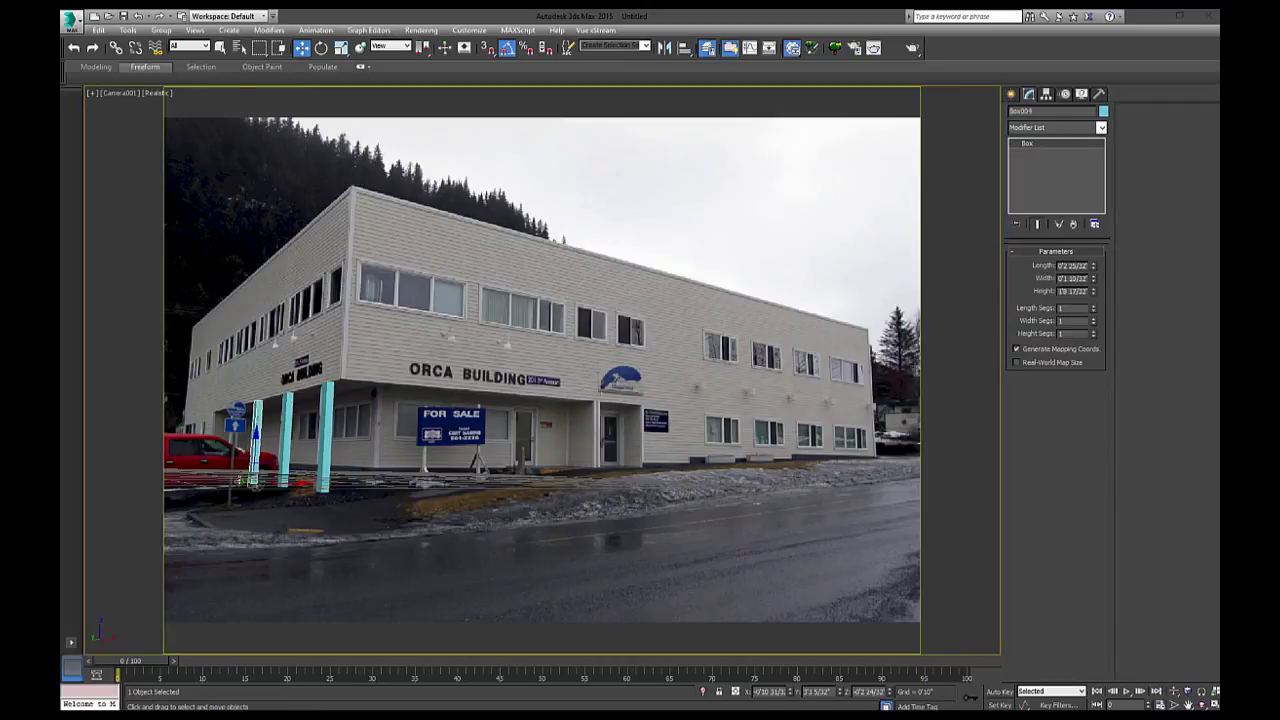
{"action": "left_click_drag", "start_coordinate": [241, 482], "coordinate": [216, 490]}
{"action": "key", "text": "ctrl+z"}
{"action": "left_click", "coordinate": [640, 419]}
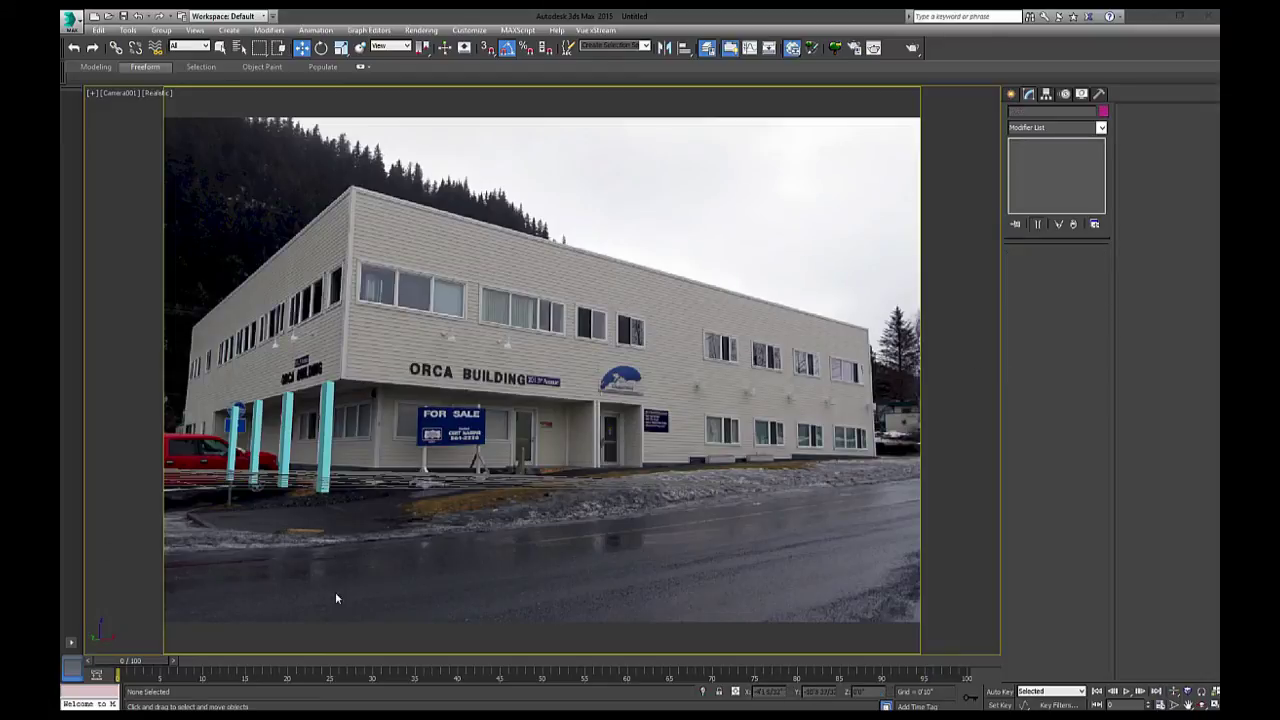
Put the ground plane on a new layer, Layer001, and hide that layer
{"action": "key", "text": "ctrl+z"}
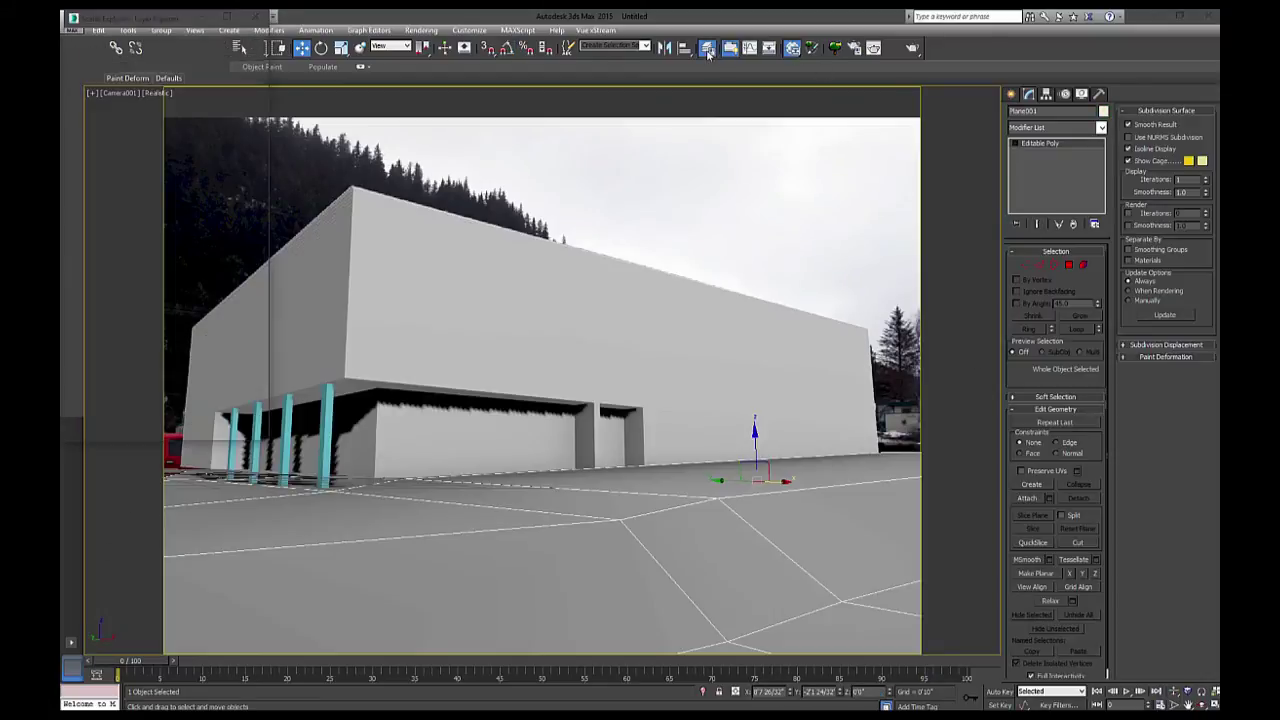
{"action": "left_click_drag", "start_coordinate": [180, 12], "coordinate": [694, 148]}
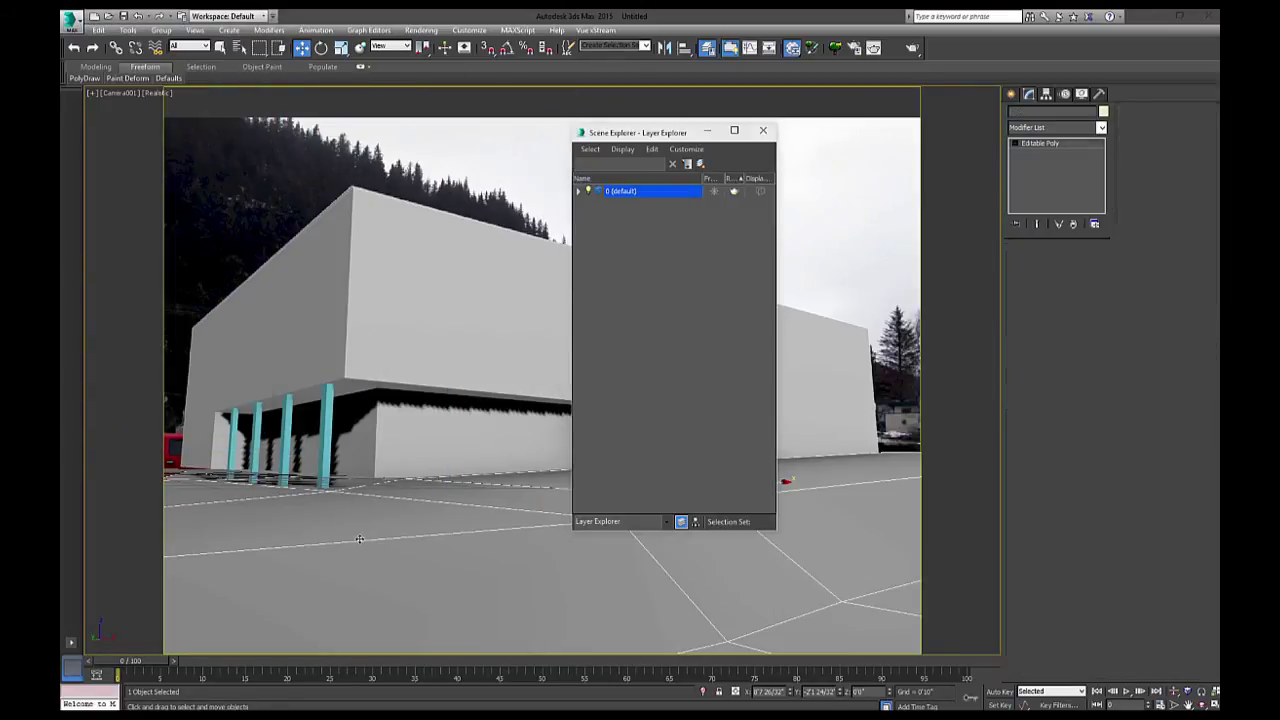
{"action": "left_click", "coordinate": [700, 163]}
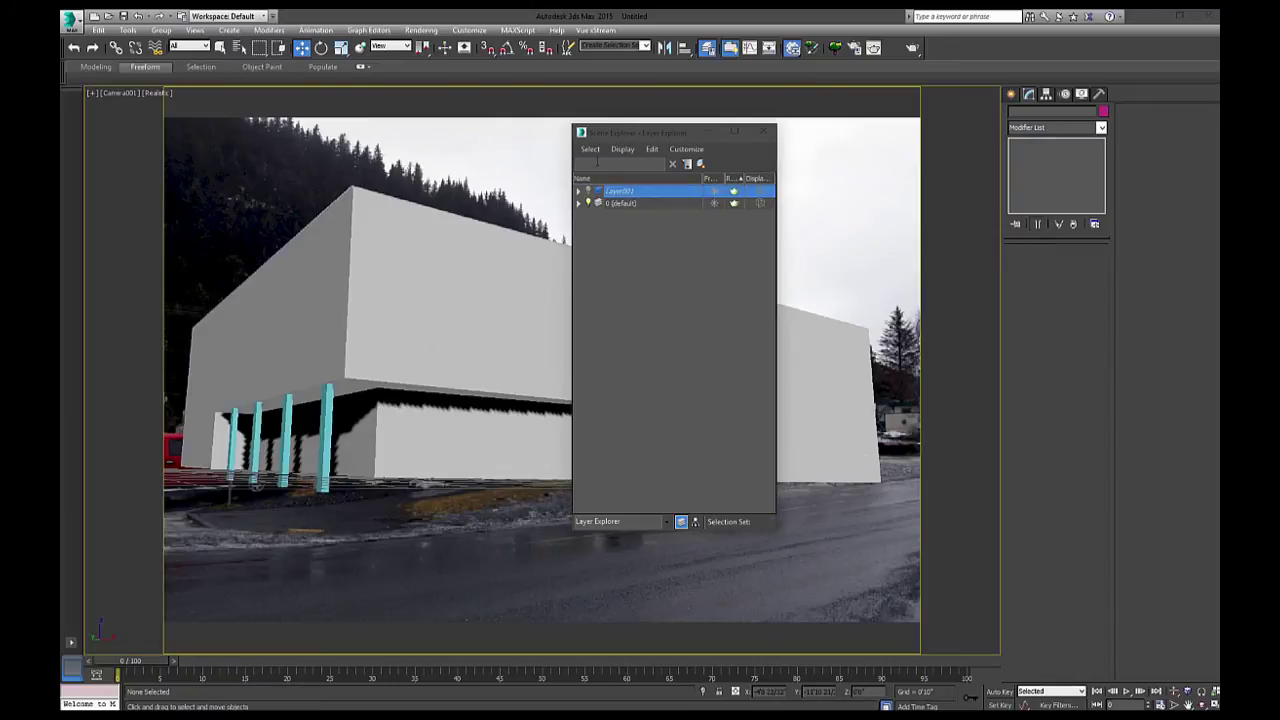
{"action": "left_click_drag", "start_coordinate": [625, 132], "coordinate": [326, 487]}
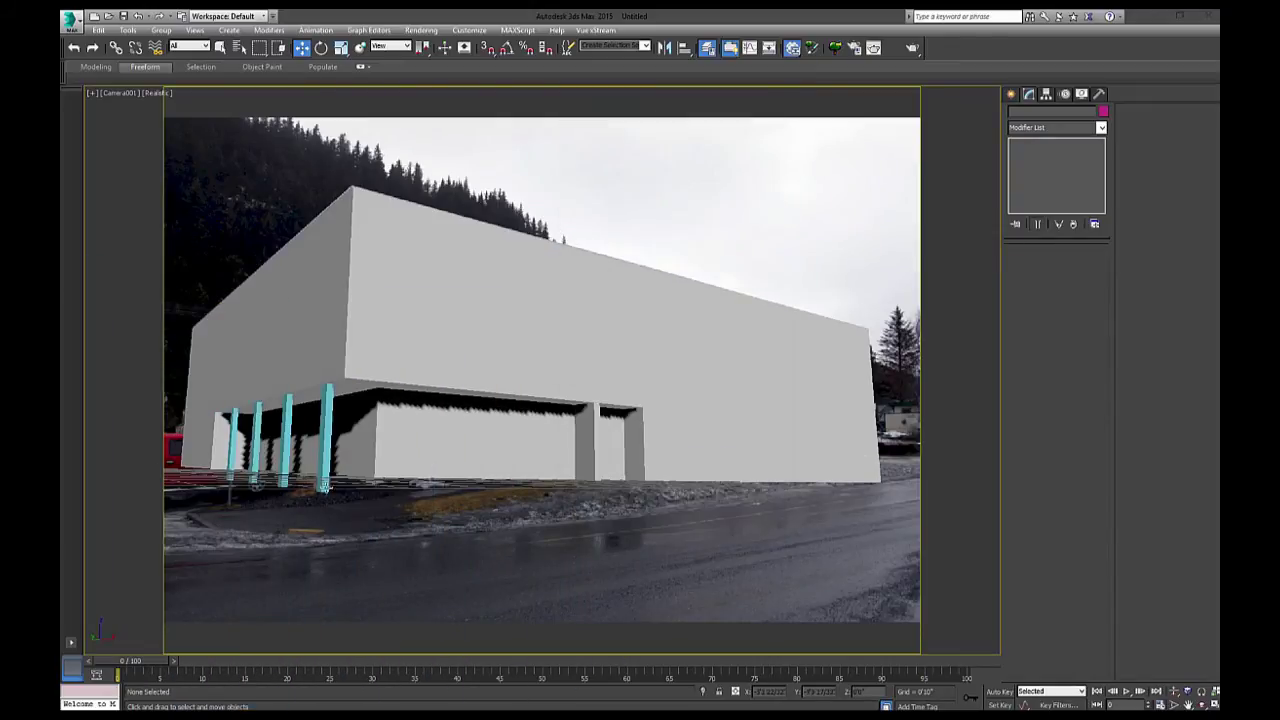
Delete the floor polygons of the building box beneath the recessed corner and along both recessed walls
{"action": "left_click", "coordinate": [420, 475]}
{"action": "key", "text": "p"}
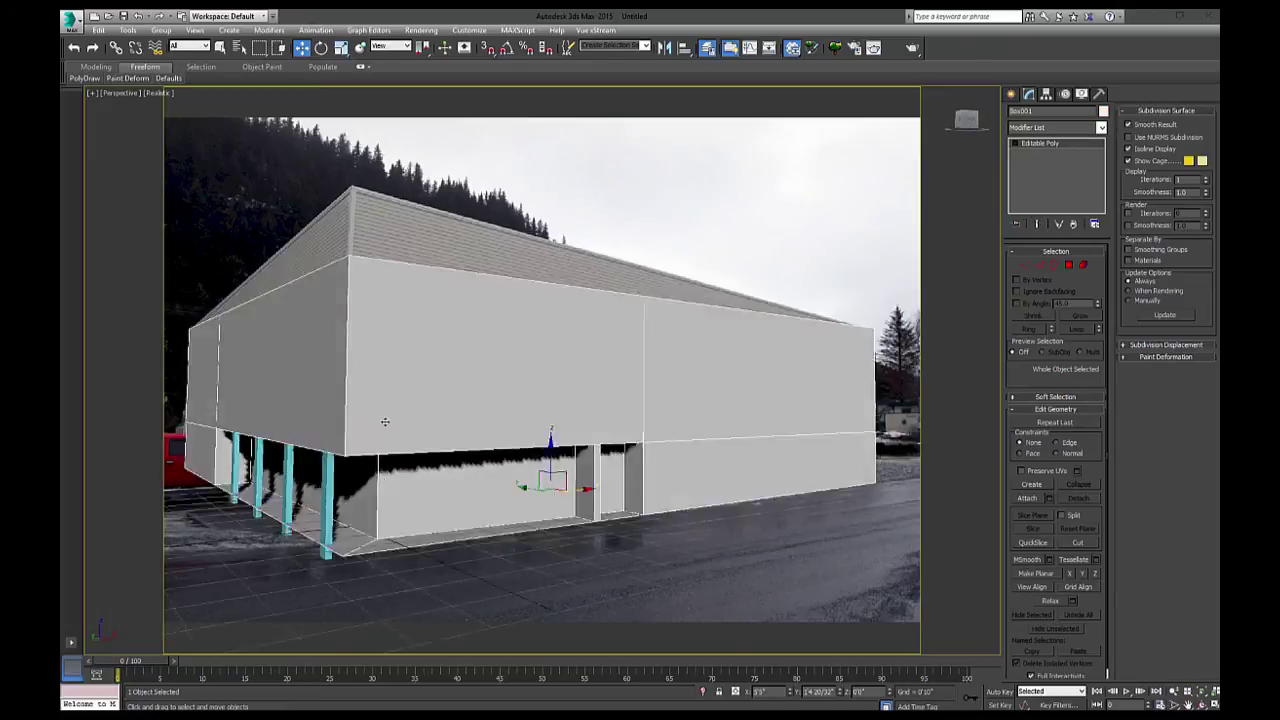
{"action": "middle_click_drag", "start_coordinate": [385, 422], "coordinate": [723, 583], "text": "alt"}
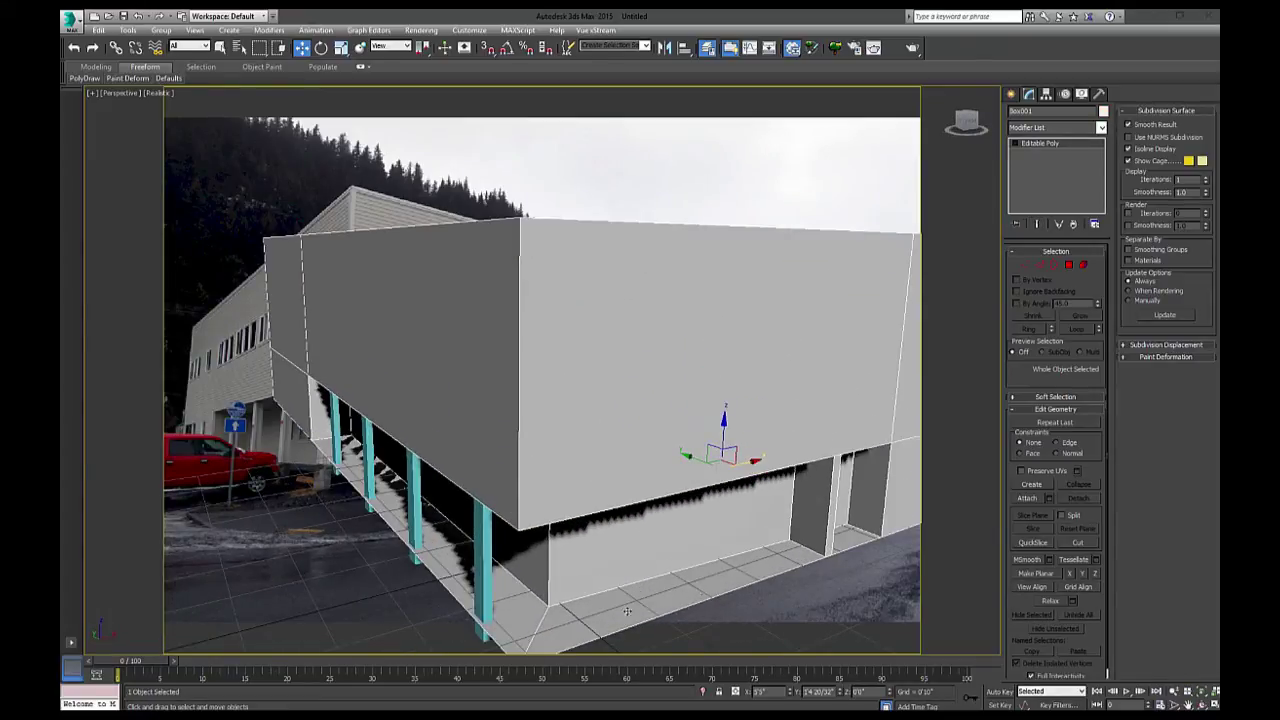
{"action": "middle_click_drag", "start_coordinate": [627, 611], "coordinate": [647, 543]}
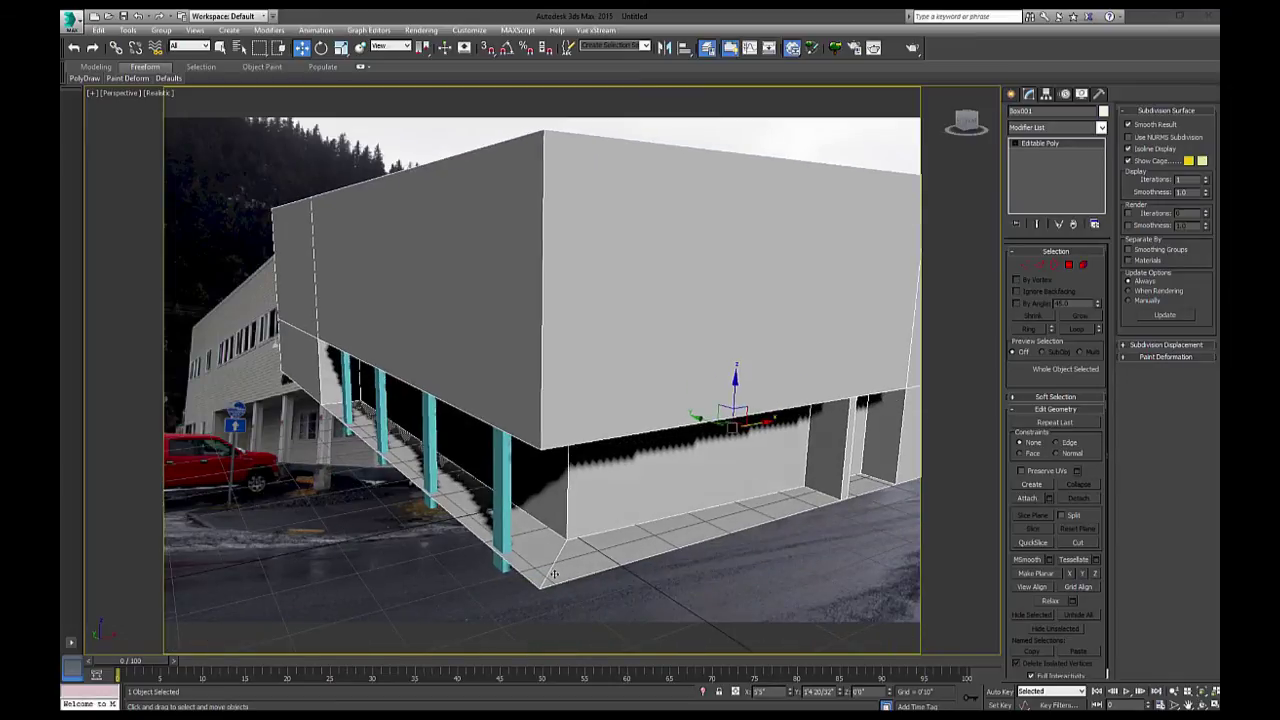
{"action": "left_click", "coordinate": [1068, 265]}
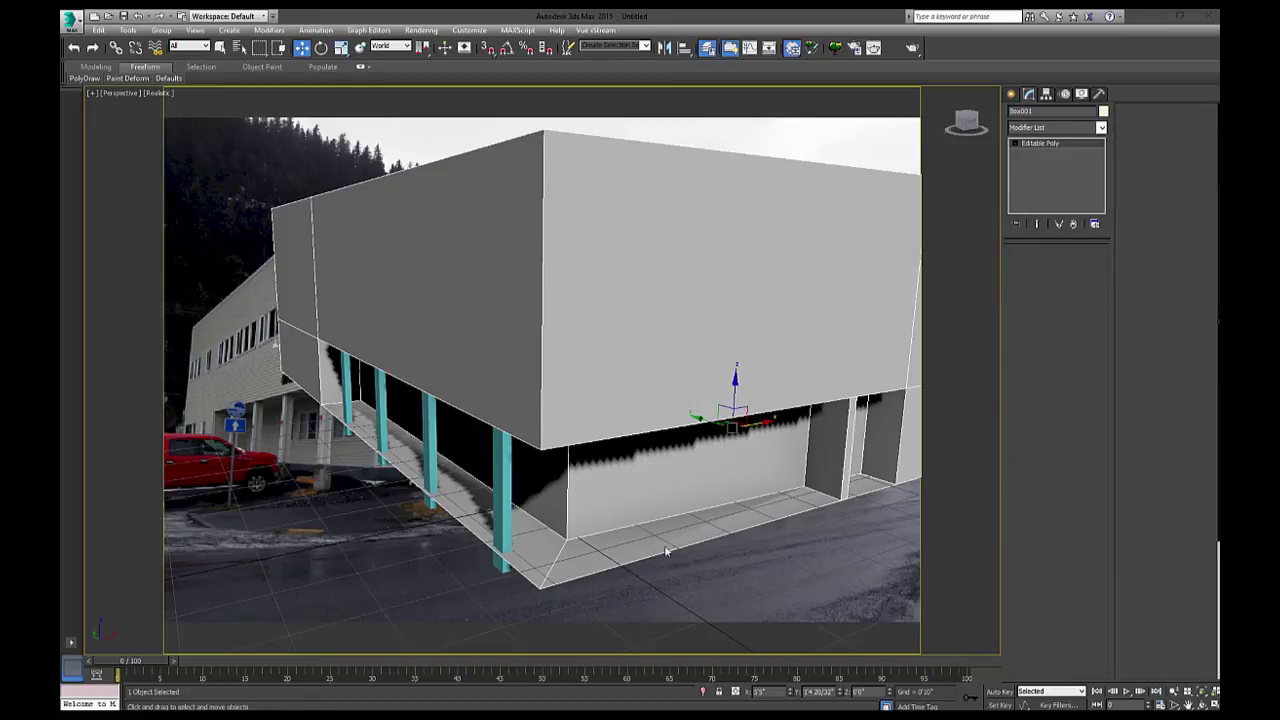
{"action": "left_click", "coordinate": [561, 571]}
{"action": "key", "text": "Delete"}
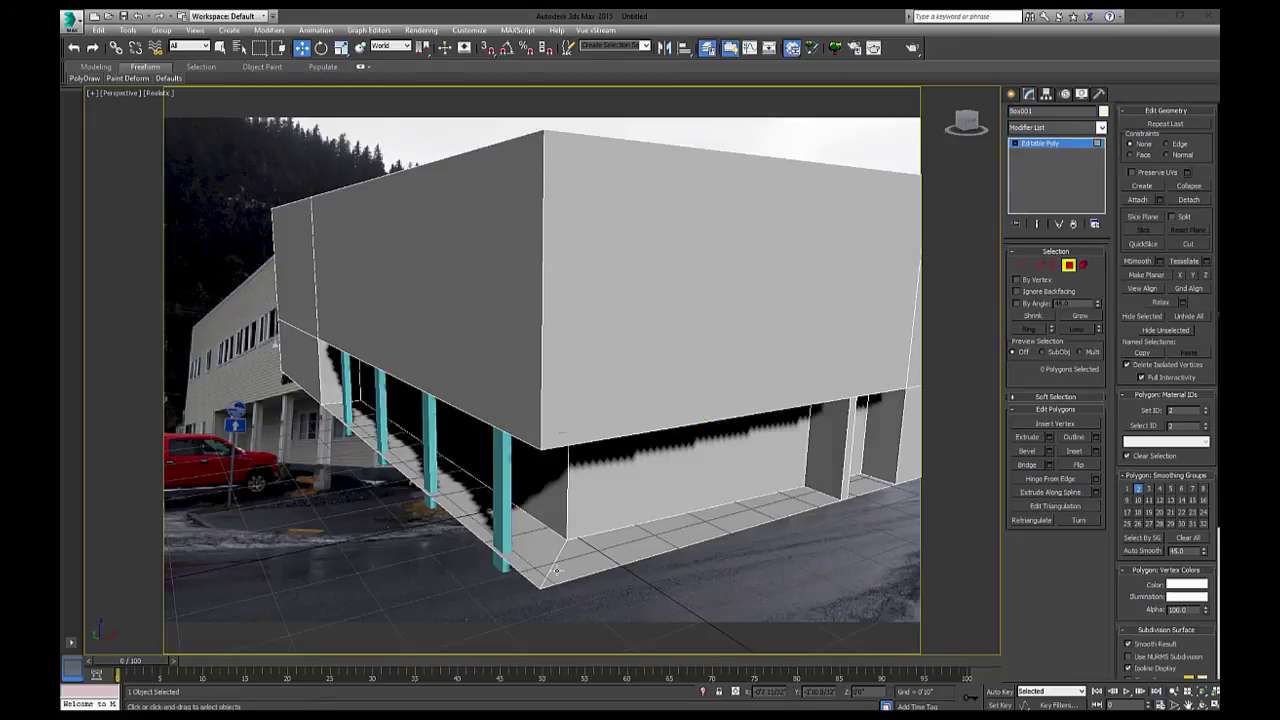
{"action": "left_click", "coordinate": [486, 526]}
{"action": "key", "text": "Delete"}
{"action": "left_click", "coordinate": [597, 542]}
{"action": "key", "text": "Delete"}
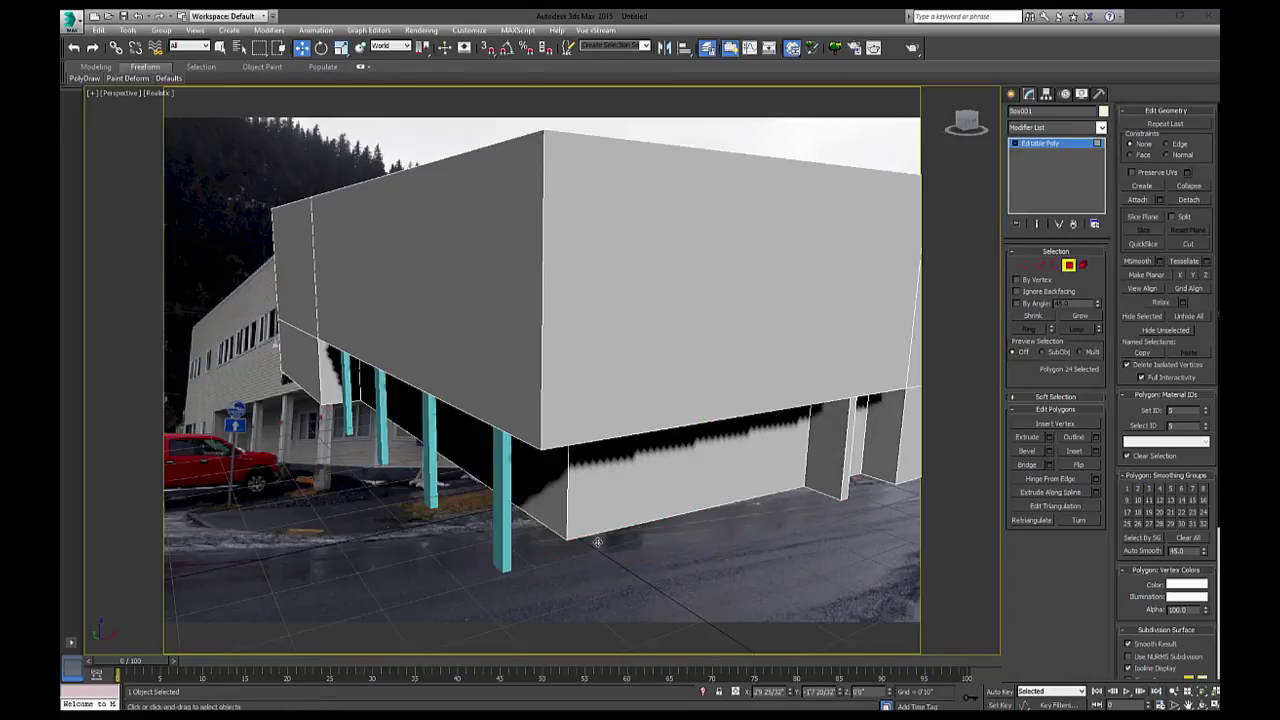
Show the ground plane's layer again and examine how the columns and recessed walls meet the ground in perspective
{"action": "key", "text": "shift+z"}
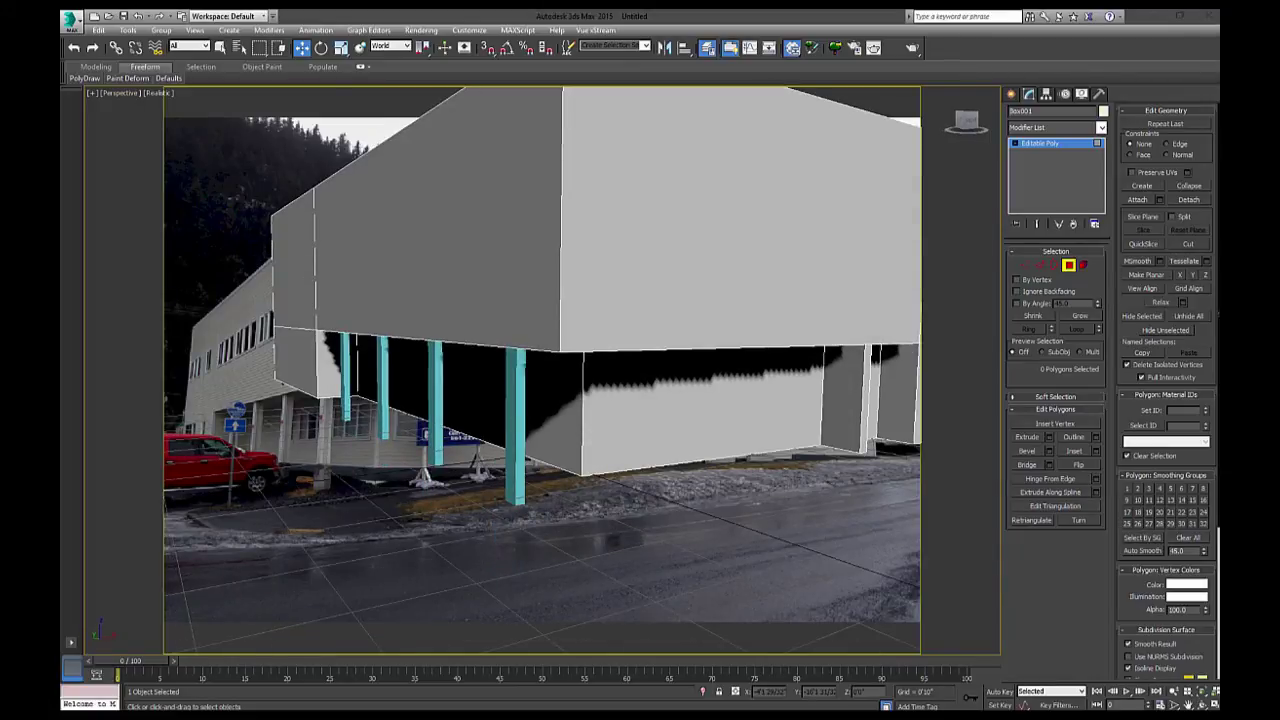
{"action": "left_click", "coordinate": [262, 382]}
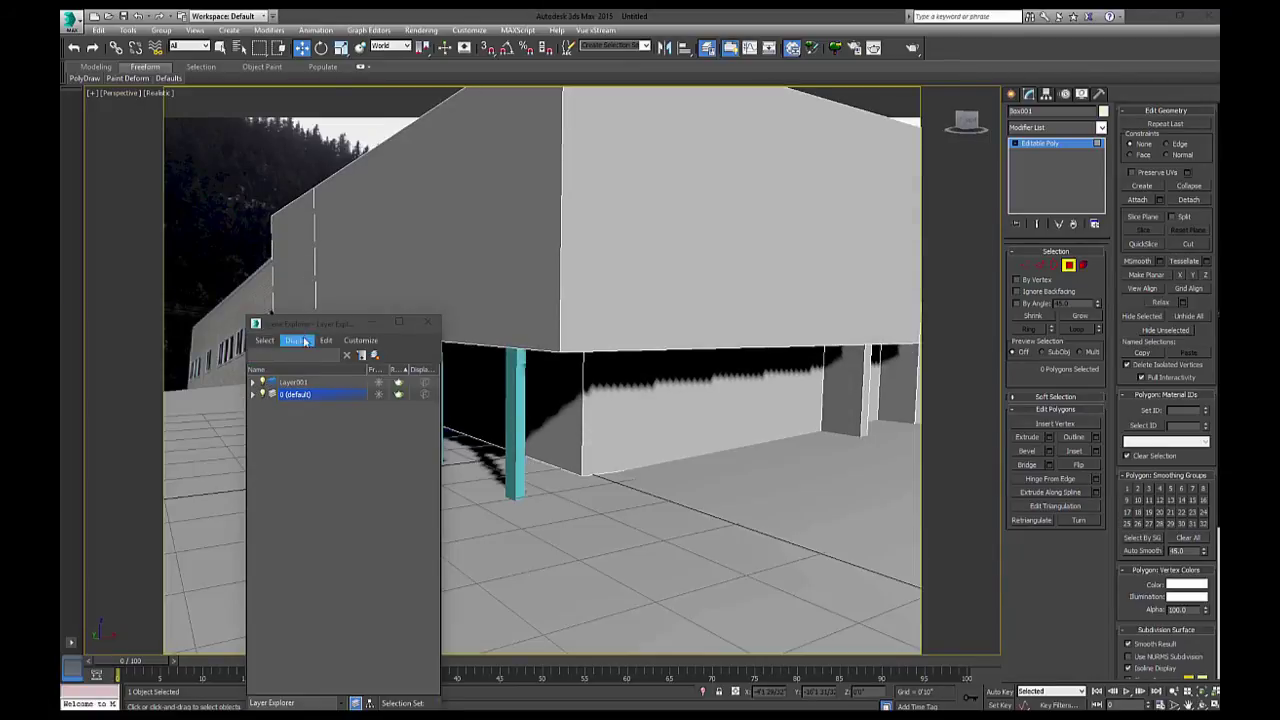
{"action": "left_click_drag", "start_coordinate": [285, 324], "coordinate": [62, 316]}
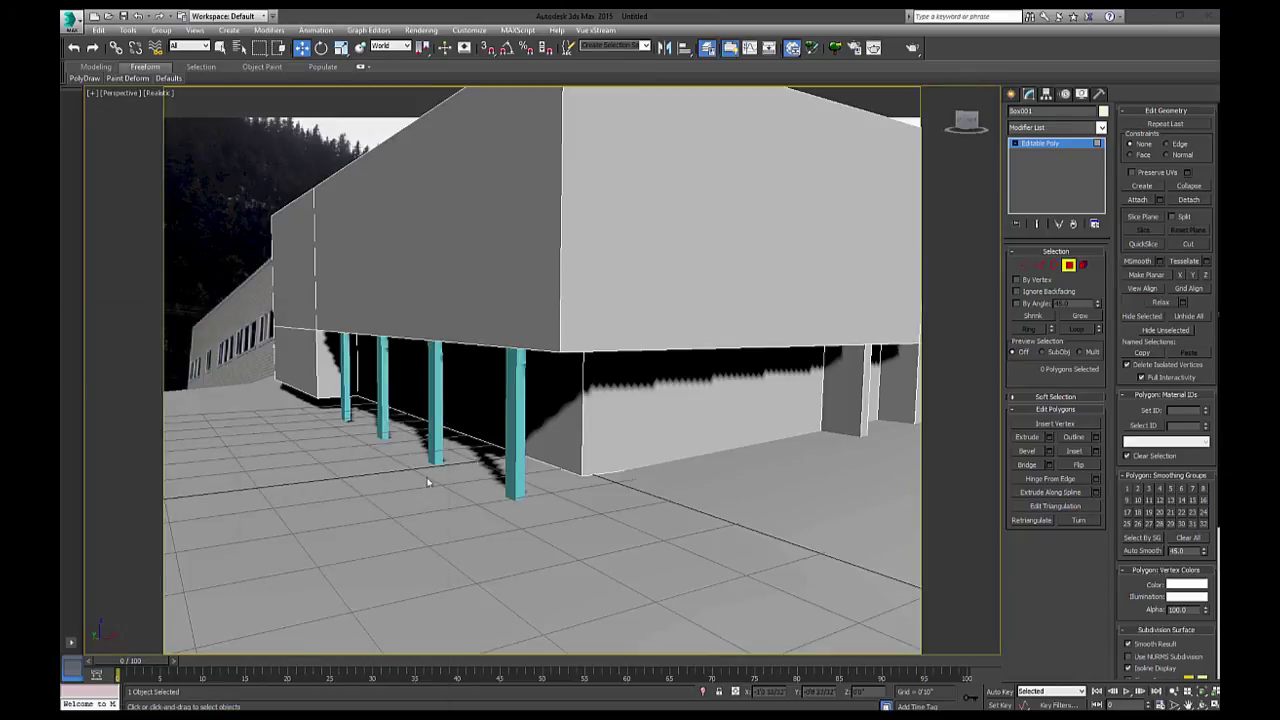
{"action": "middle_click_drag", "start_coordinate": [437, 520], "coordinate": [413, 509], "text": "alt"}
{"action": "scroll", "coordinate": [413, 512], "scroll_direction": "up", "scroll_amount": 5}
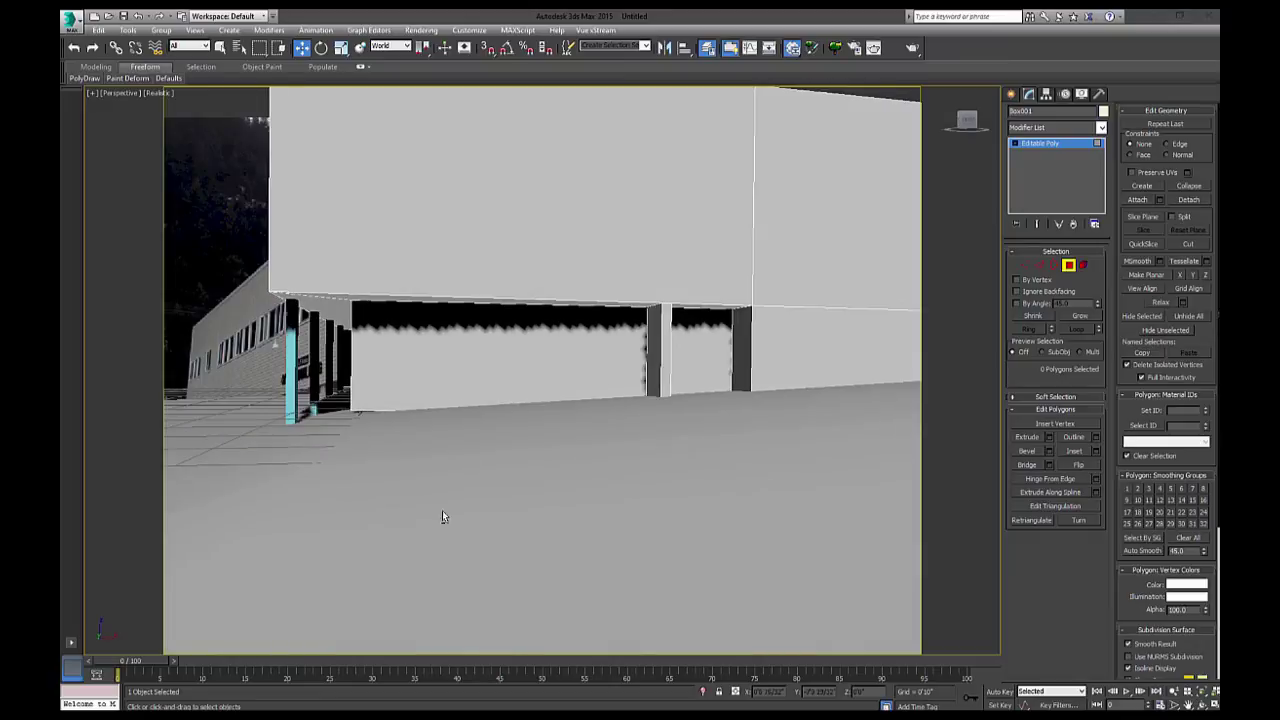
Switch the viewport back to the matched camera and check the extent of the ground plane in it
{"action": "left_click", "coordinate": [102, 93]}
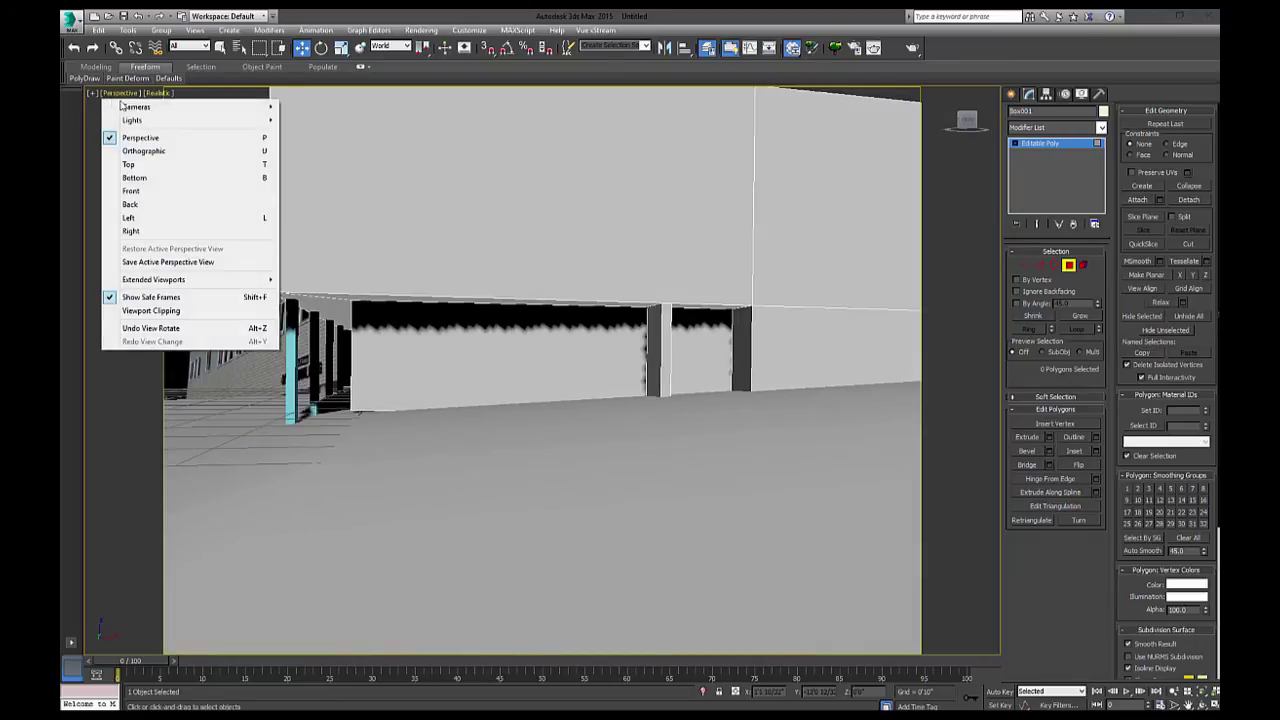
{"action": "mouse_move", "coordinate": [130, 106]}
{"action": "left_click", "coordinate": [312, 106]}
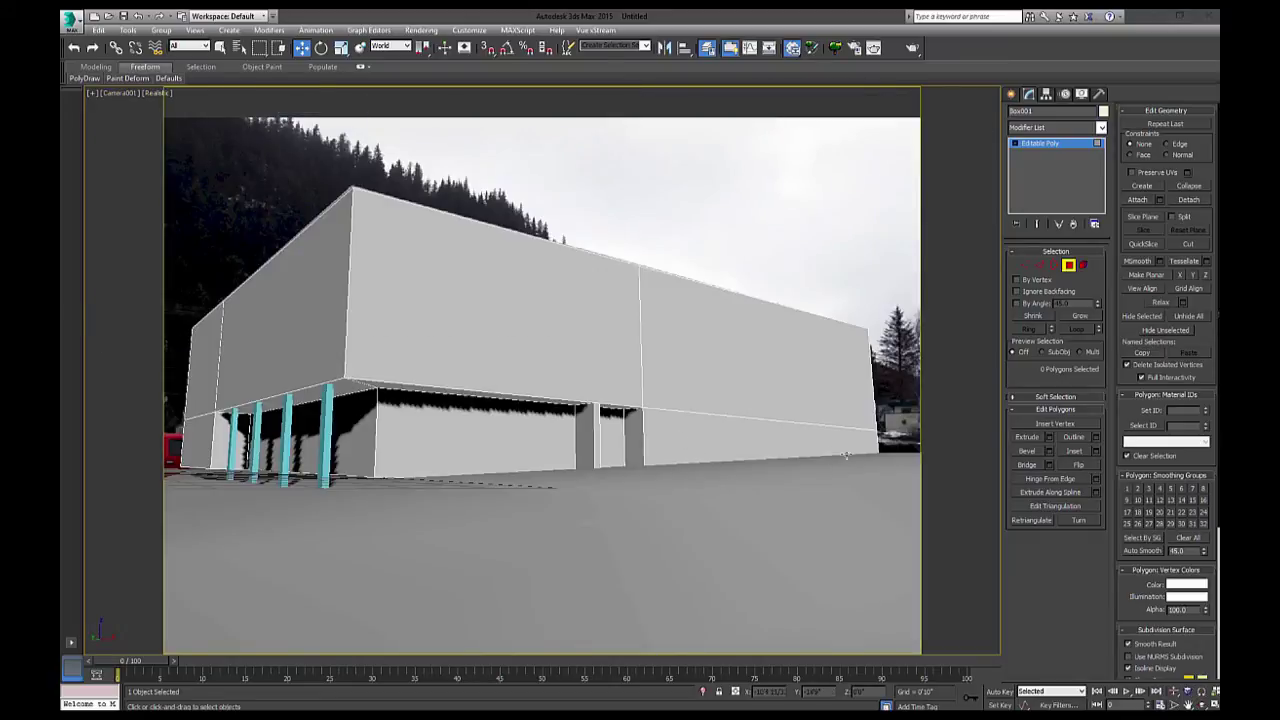
{"action": "left_click", "coordinate": [635, 507]}
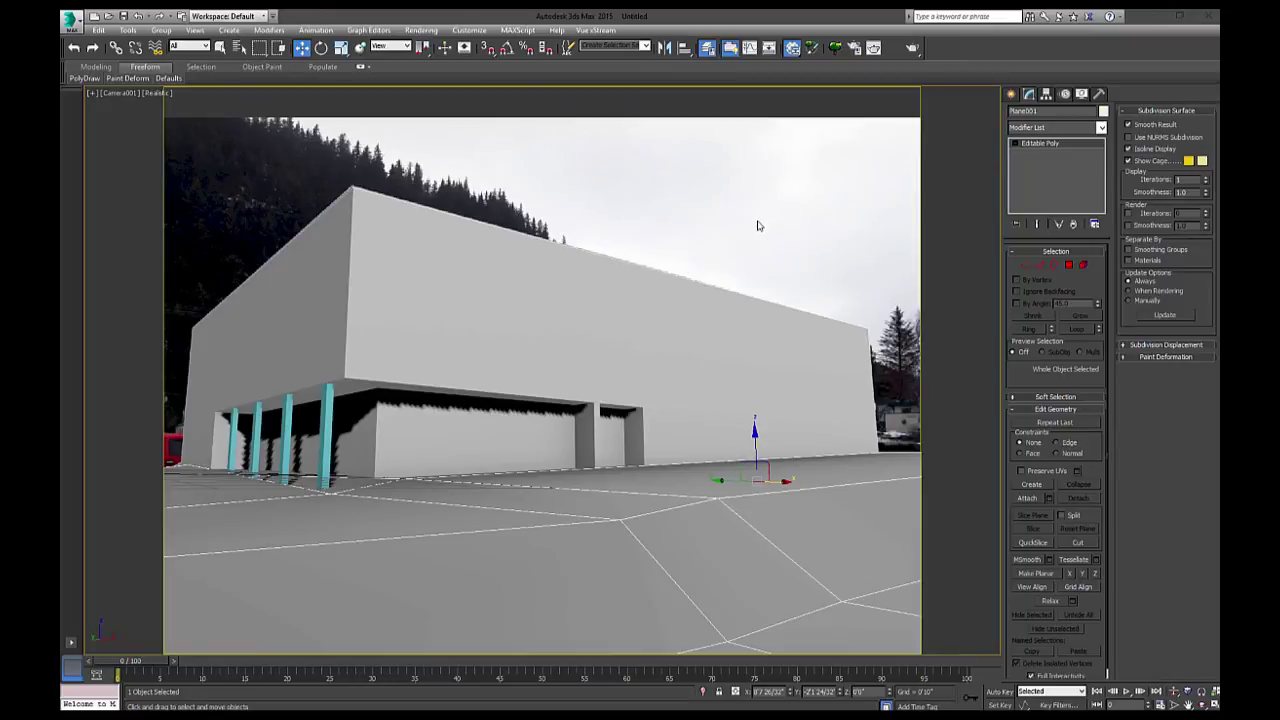
{"action": "key", "text": "Delete"}
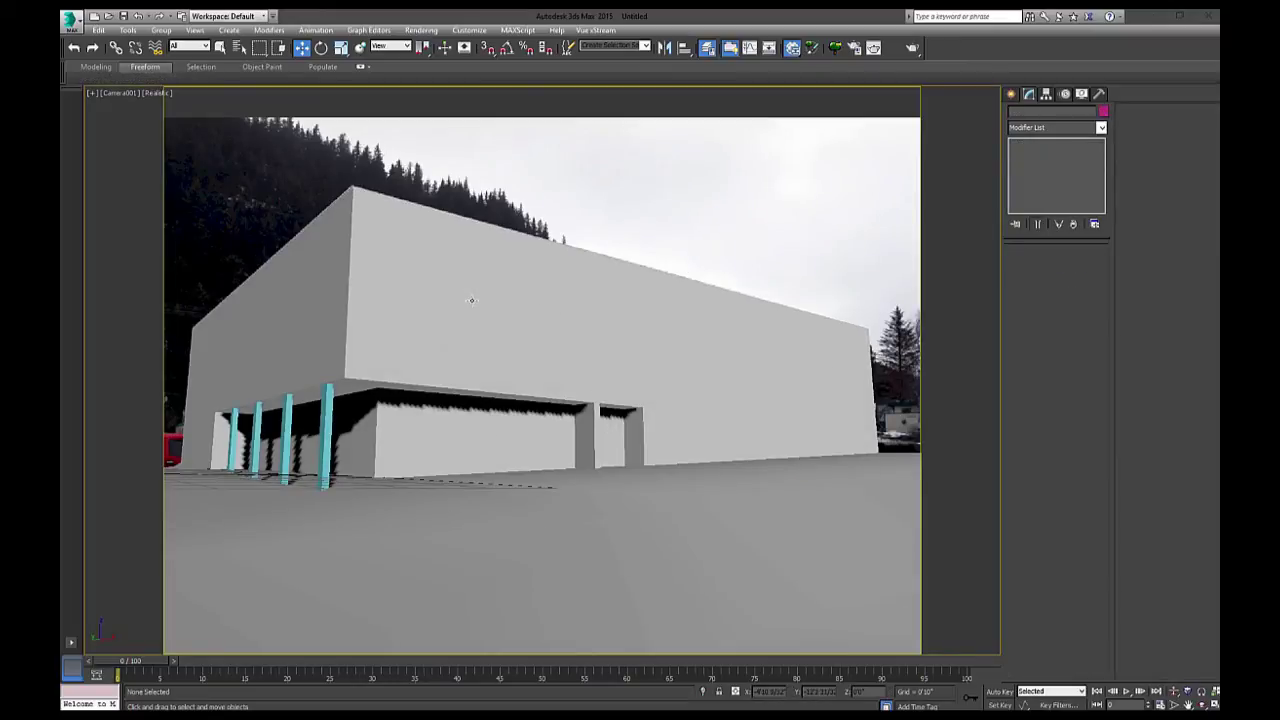
Show all four viewports, select the camera and rename it "projection cam"
{"action": "key", "text": "alt+w"}
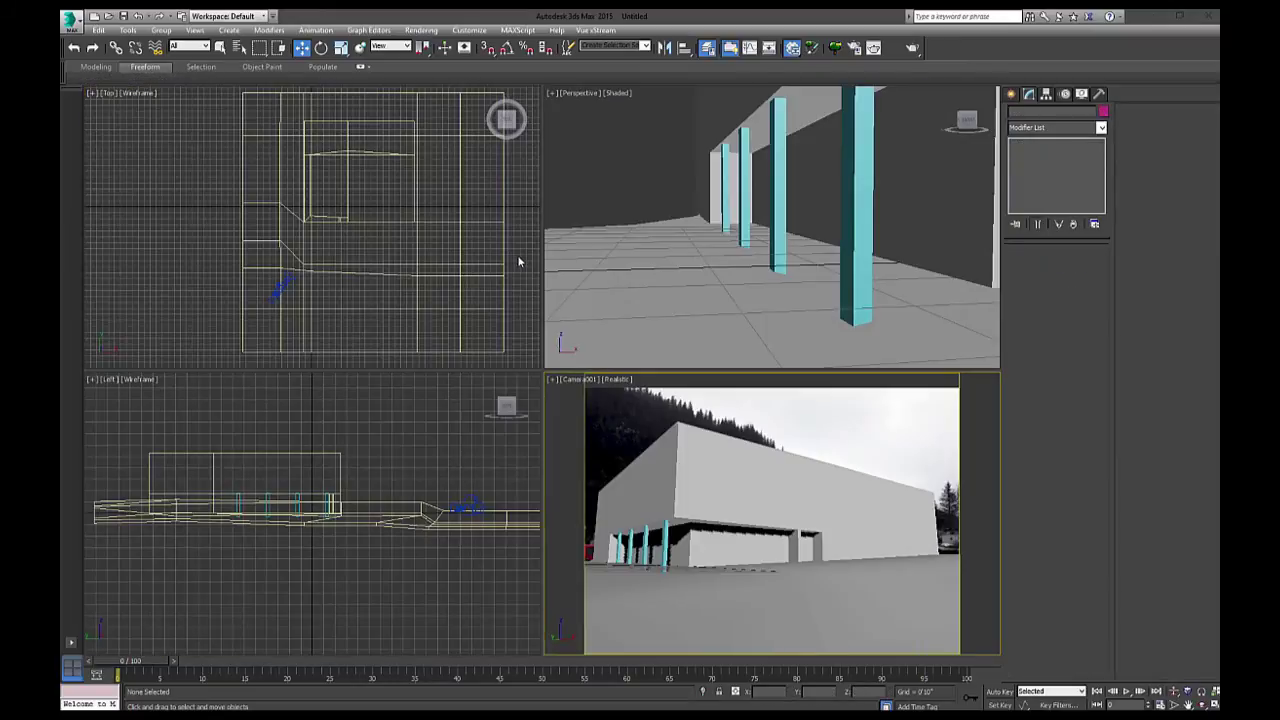
{"action": "left_click", "coordinate": [466, 502]}
{"action": "left_click", "coordinate": [481, 508]}
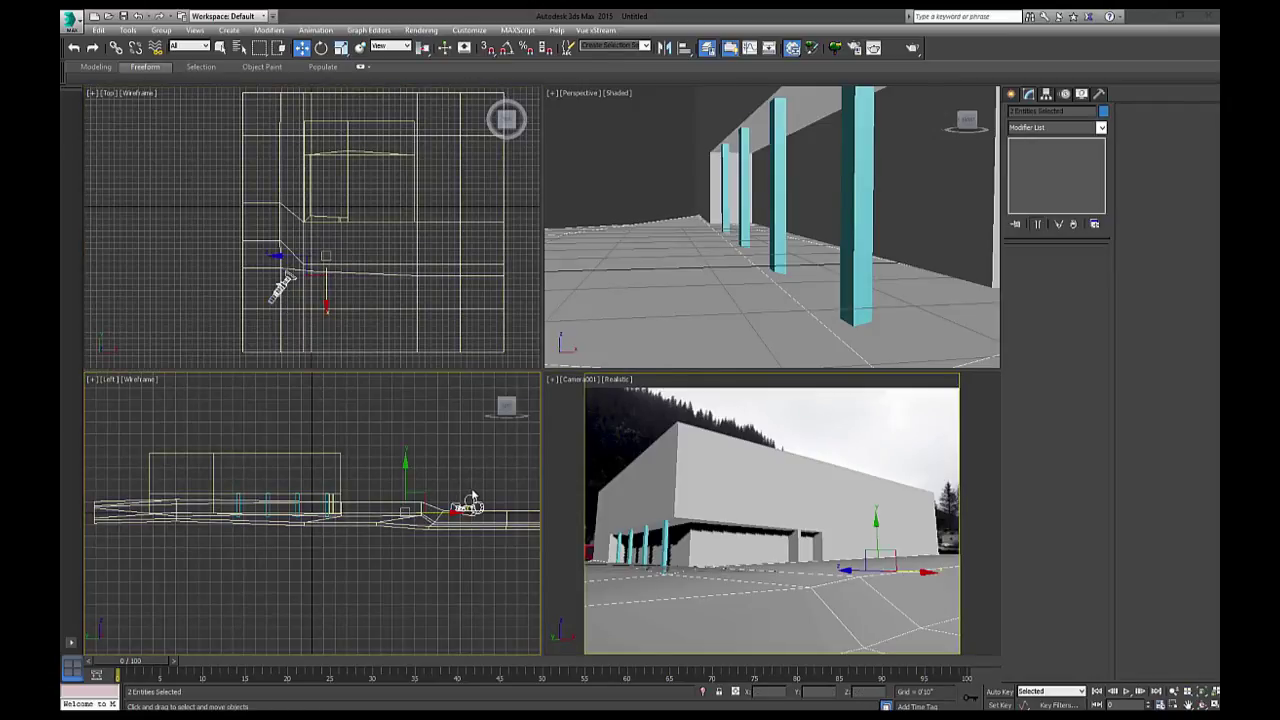
{"action": "left_click", "coordinate": [470, 504]}
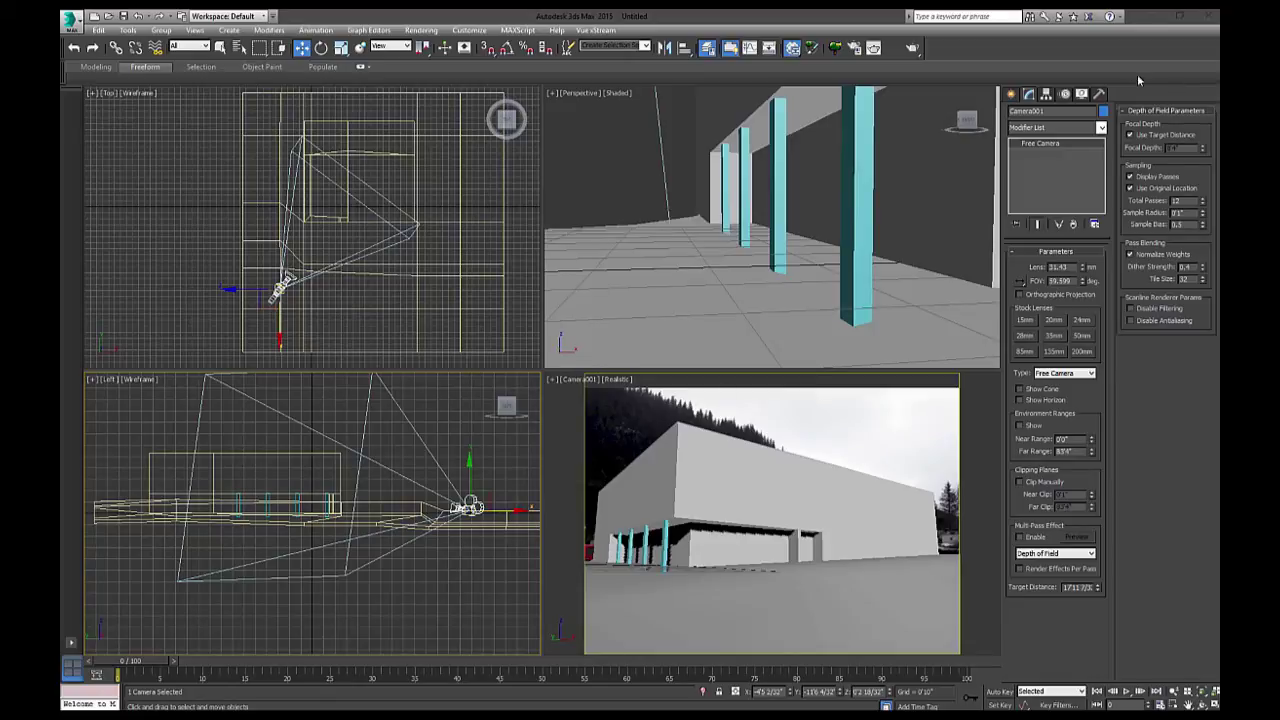
{"action": "double_click", "coordinate": [1043, 111]}
{"action": "type", "text": "projection cam"}
{"action": "key", "text": "Return"}
Select the building box and rename it "office model"
{"action": "left_click", "coordinate": [679, 454]}
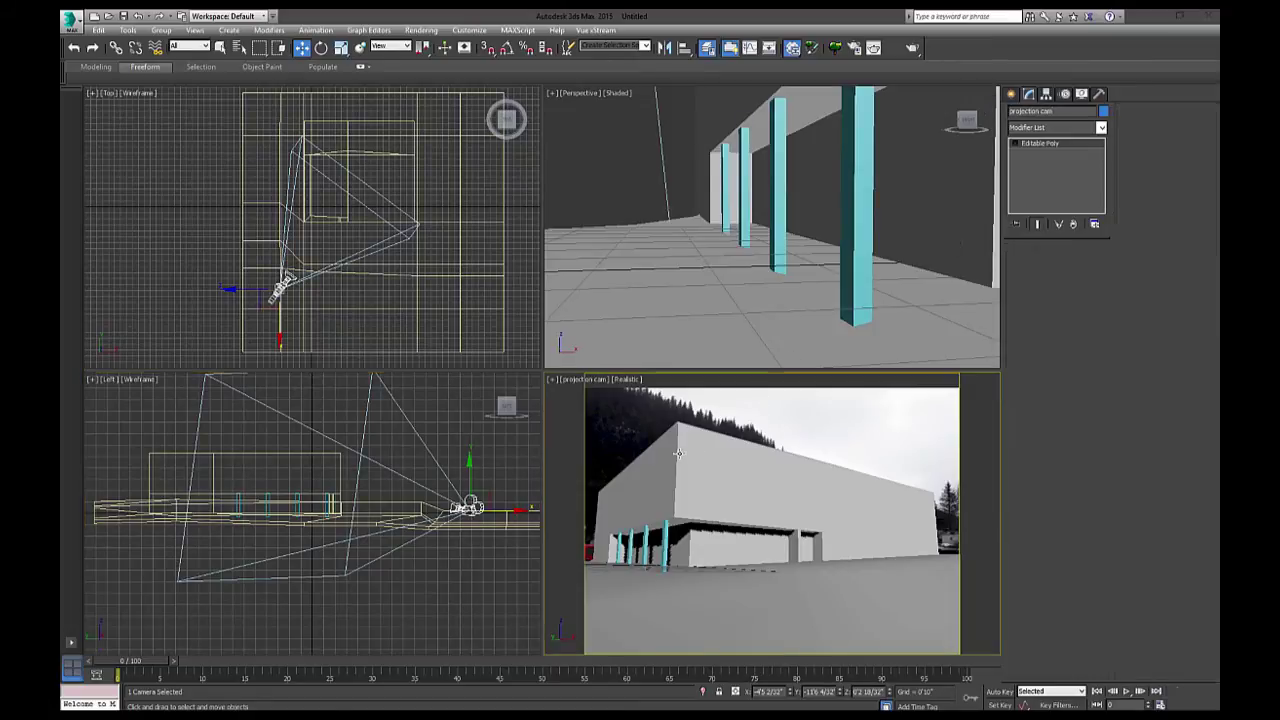
{"action": "double_click", "coordinate": [1036, 111]}
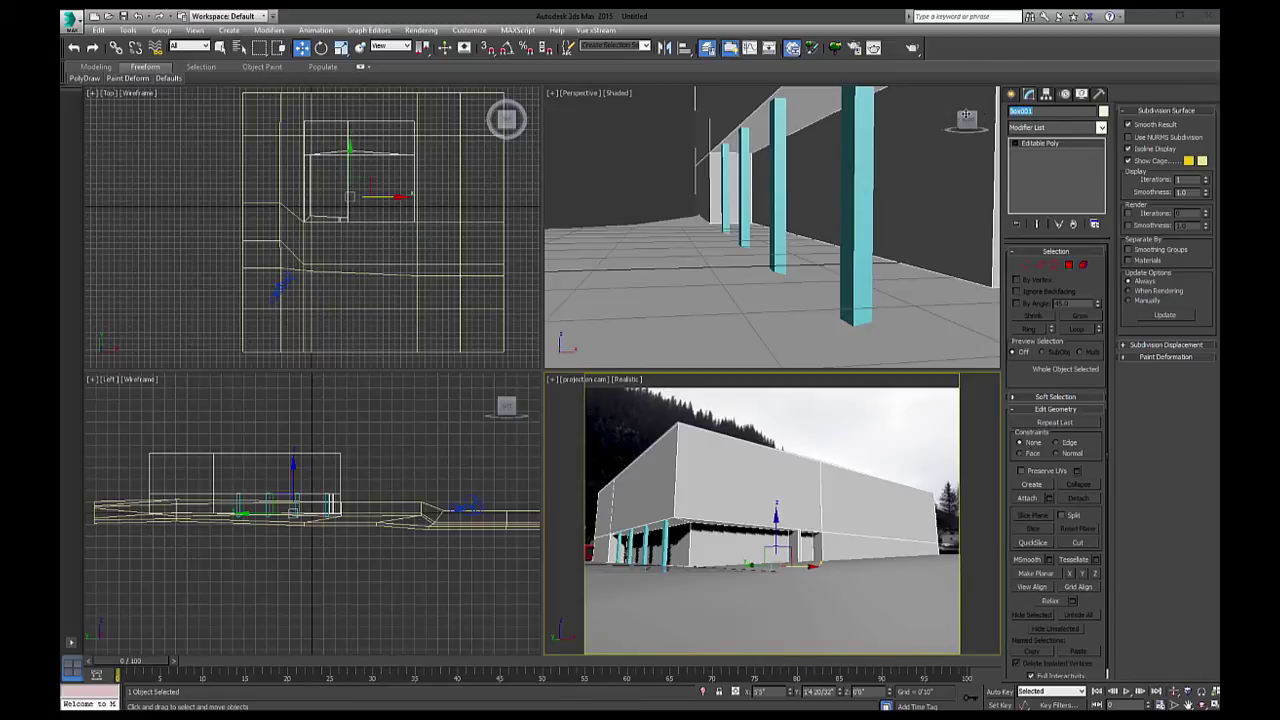
{"action": "type", "text": "sff"}
Select the row of columns in the perspective view and rename the object "columns"
{"action": "left_click", "coordinate": [847, 159]}
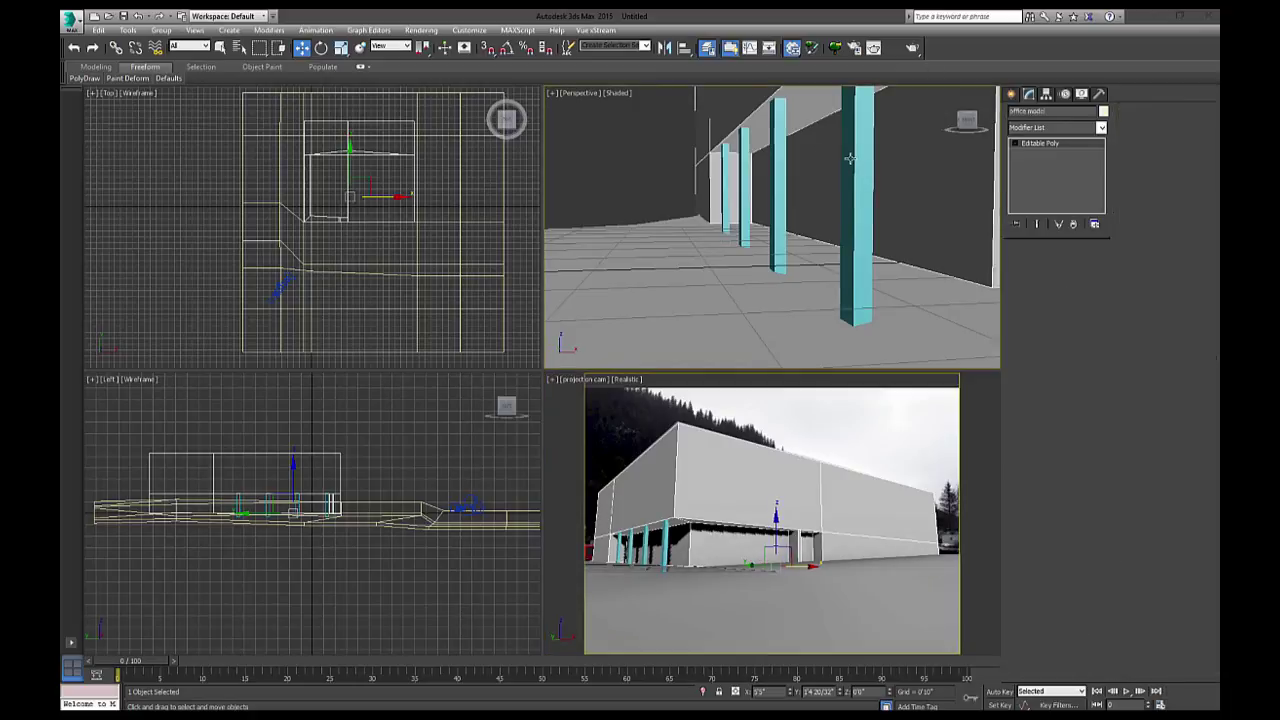
{"action": "double_click", "coordinate": [1051, 112]}
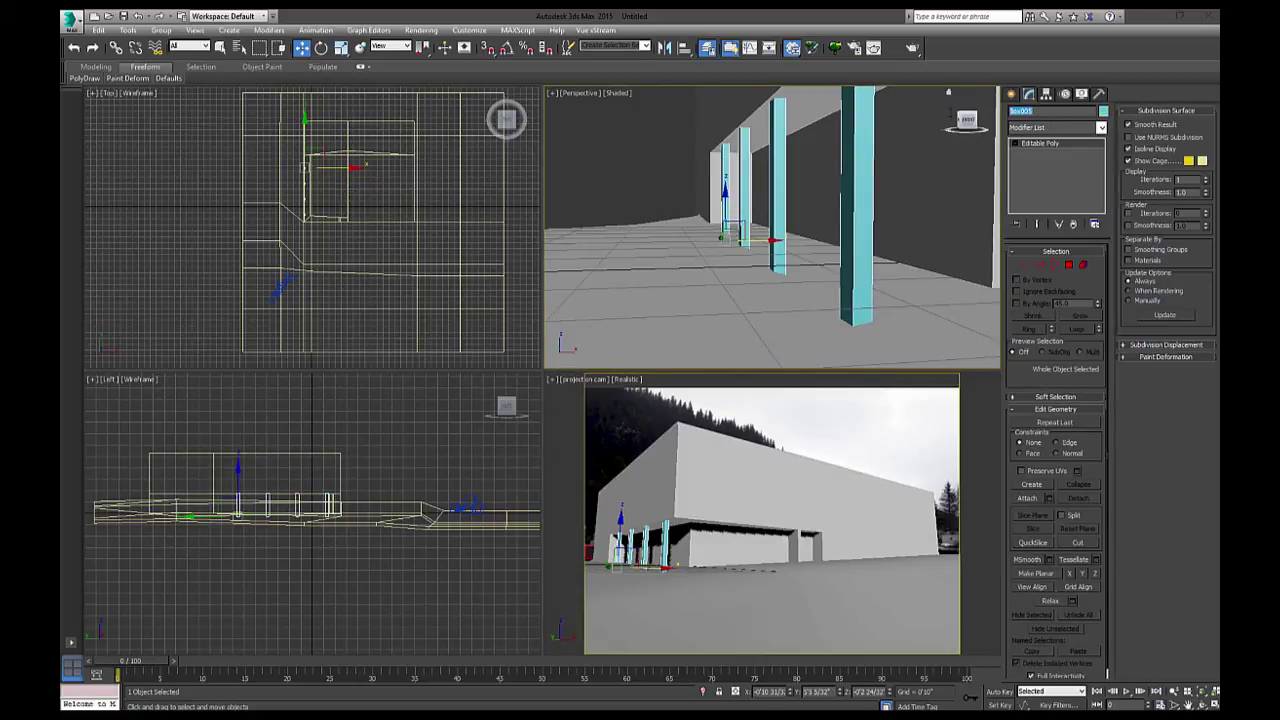
{"action": "type", "text": "columns"}
Select the ground plane, rename it "ground" and clear the selection
{"action": "left_click", "coordinate": [676, 256]}
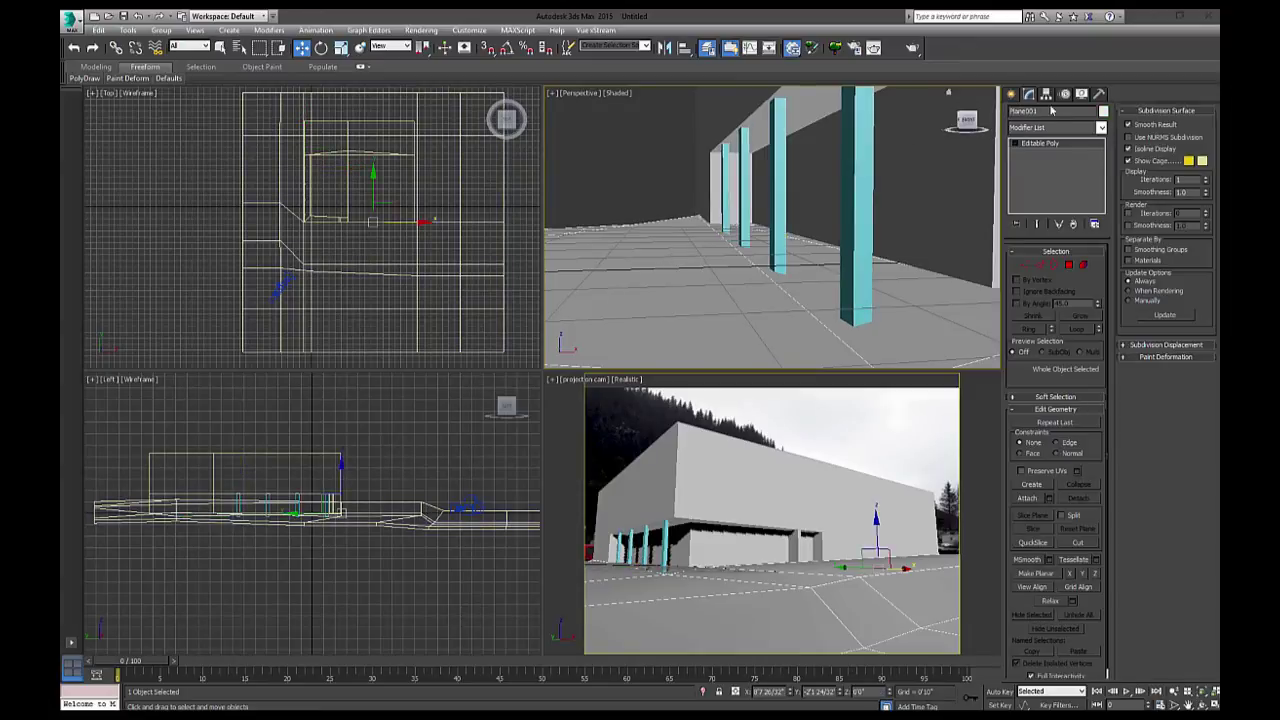
{"action": "left_click_drag", "start_coordinate": [1050, 110], "coordinate": [995, 111]}
{"action": "key", "text": "BackSpace"}
{"action": "left_click", "coordinate": [963, 150]}
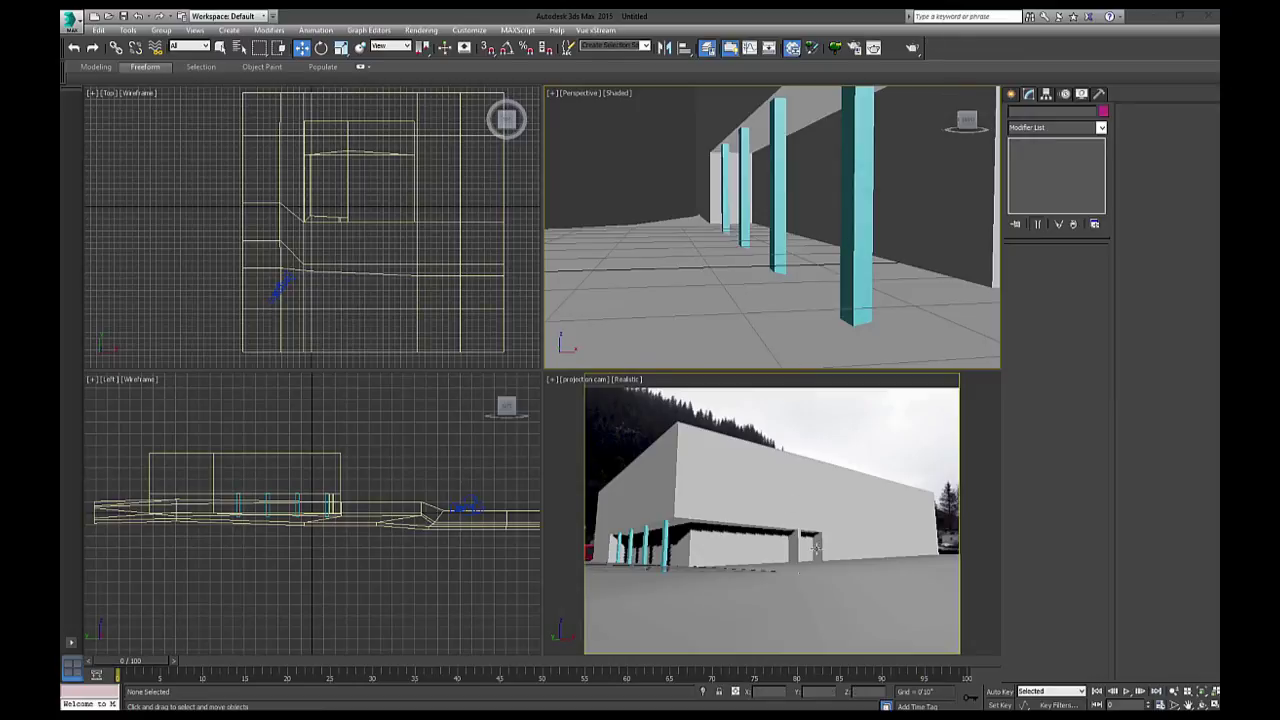
Maximize the projection cam view, open the Nuke 'Em exporter and assign projection cam as its export camera
{"action": "key", "text": "alt+w"}
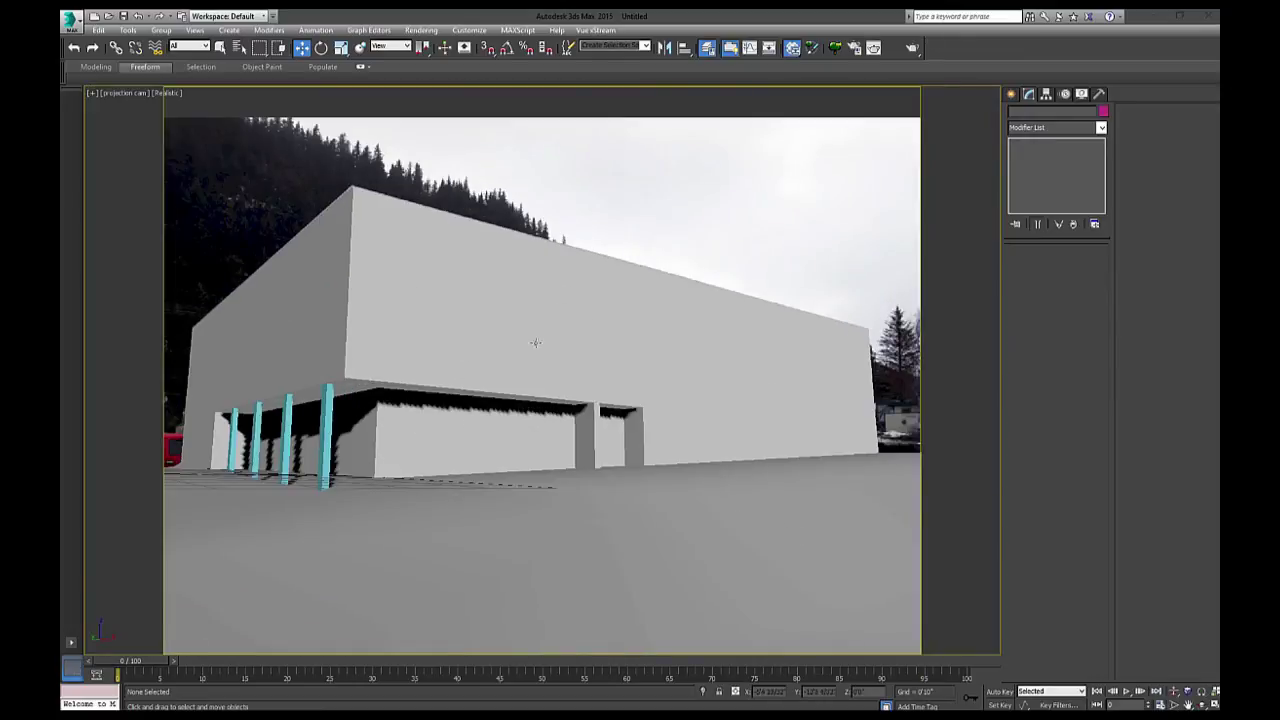
{"action": "left_click", "coordinate": [891, 48]}
{"action": "left_click_drag", "start_coordinate": [299, 136], "coordinate": [755, 156]}
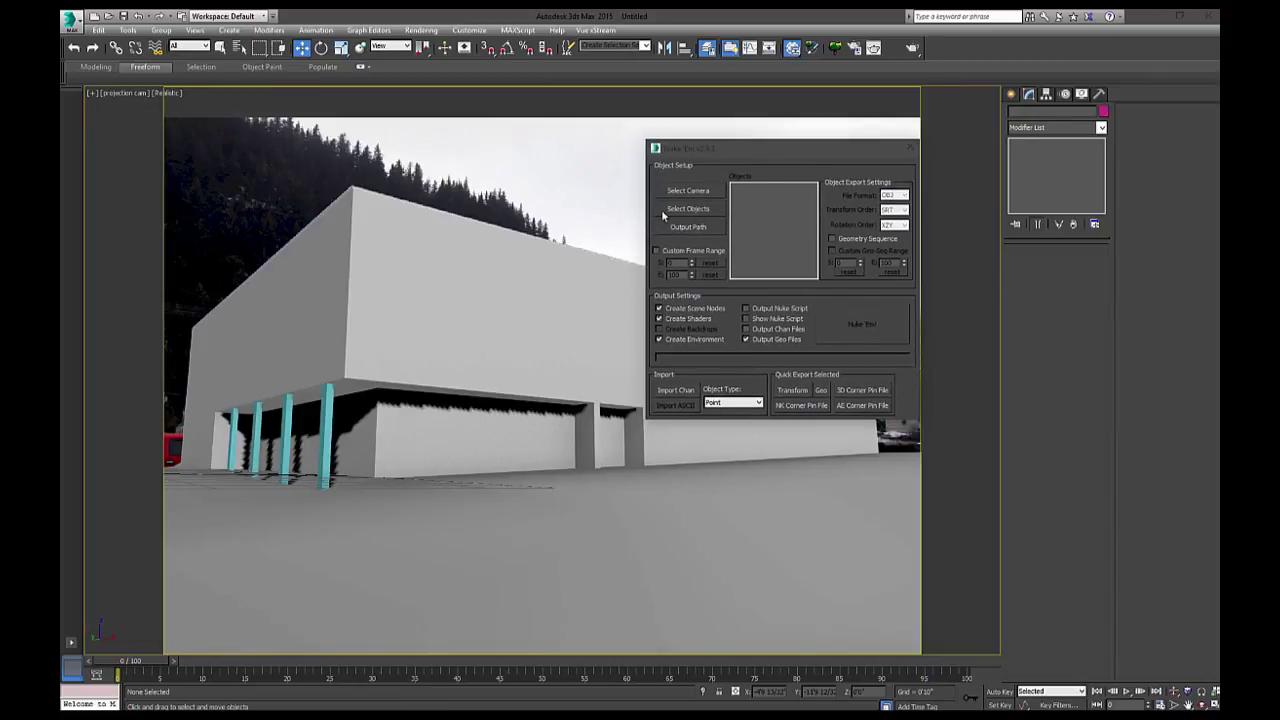
{"action": "left_click", "coordinate": [688, 190]}
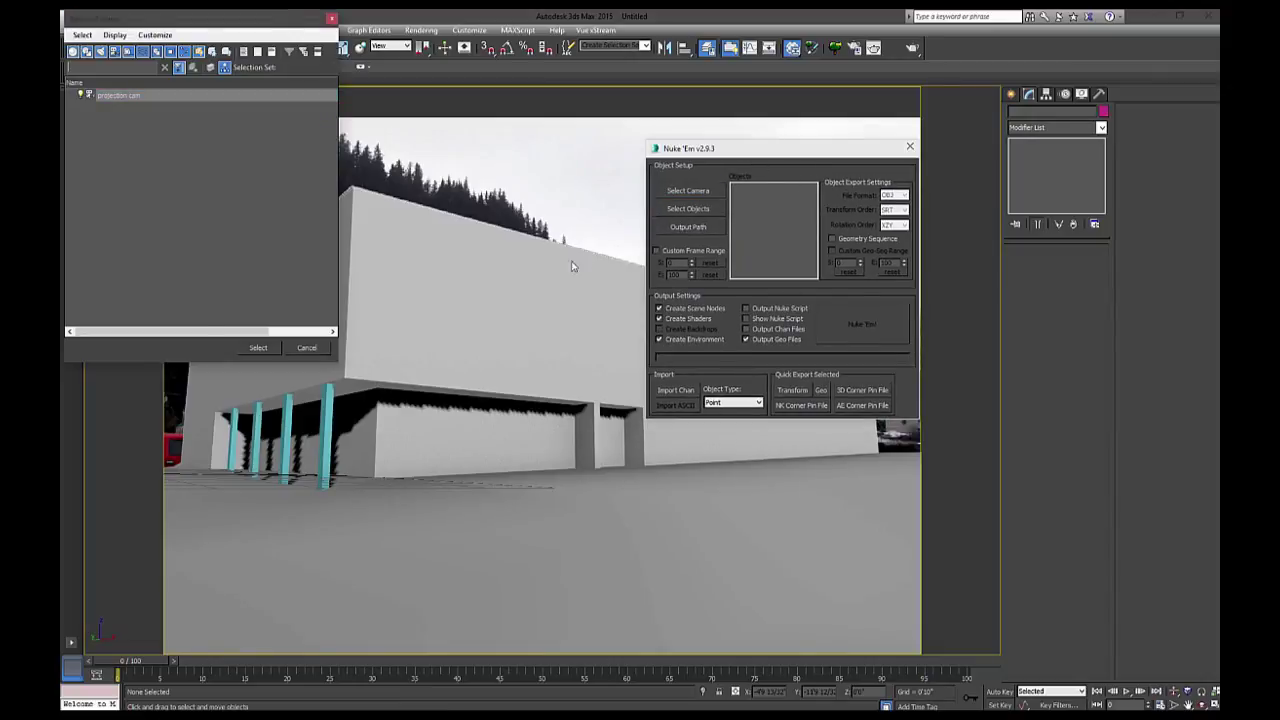
{"action": "double_click", "coordinate": [115, 97]}
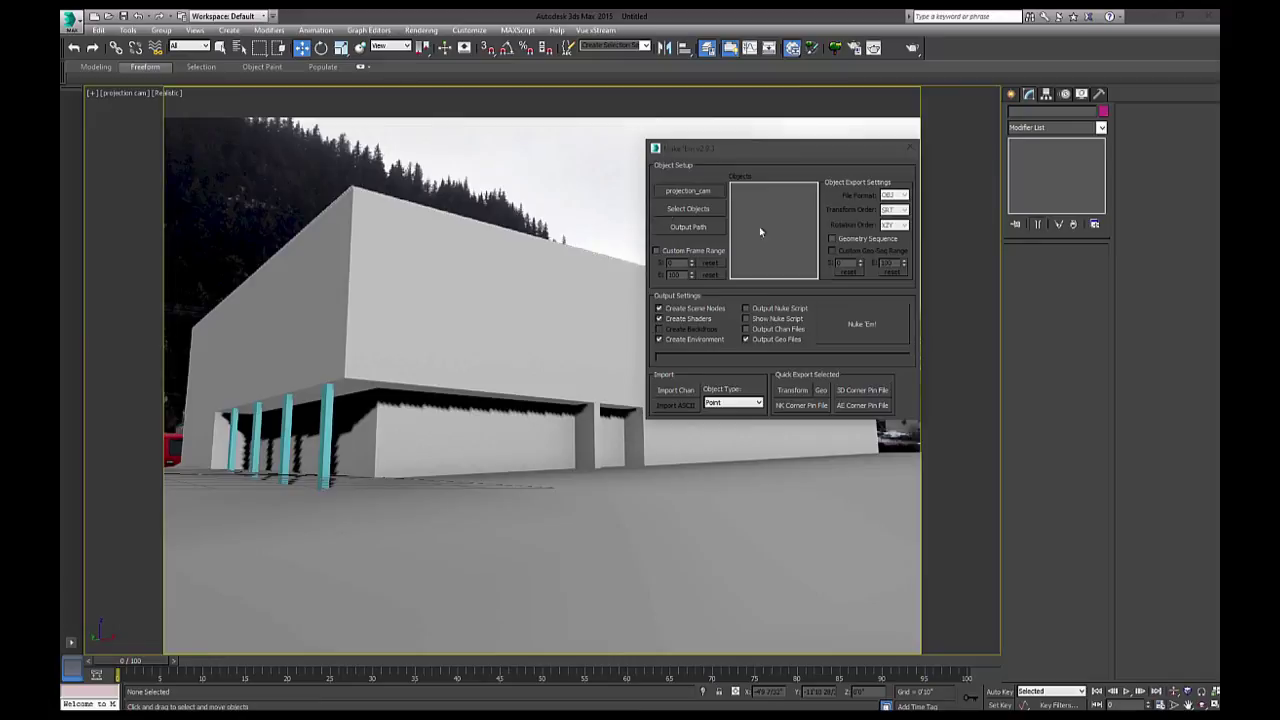
Add the columns, ground and office model objects to the Nuke 'Em export
{"action": "left_click", "coordinate": [688, 208]}
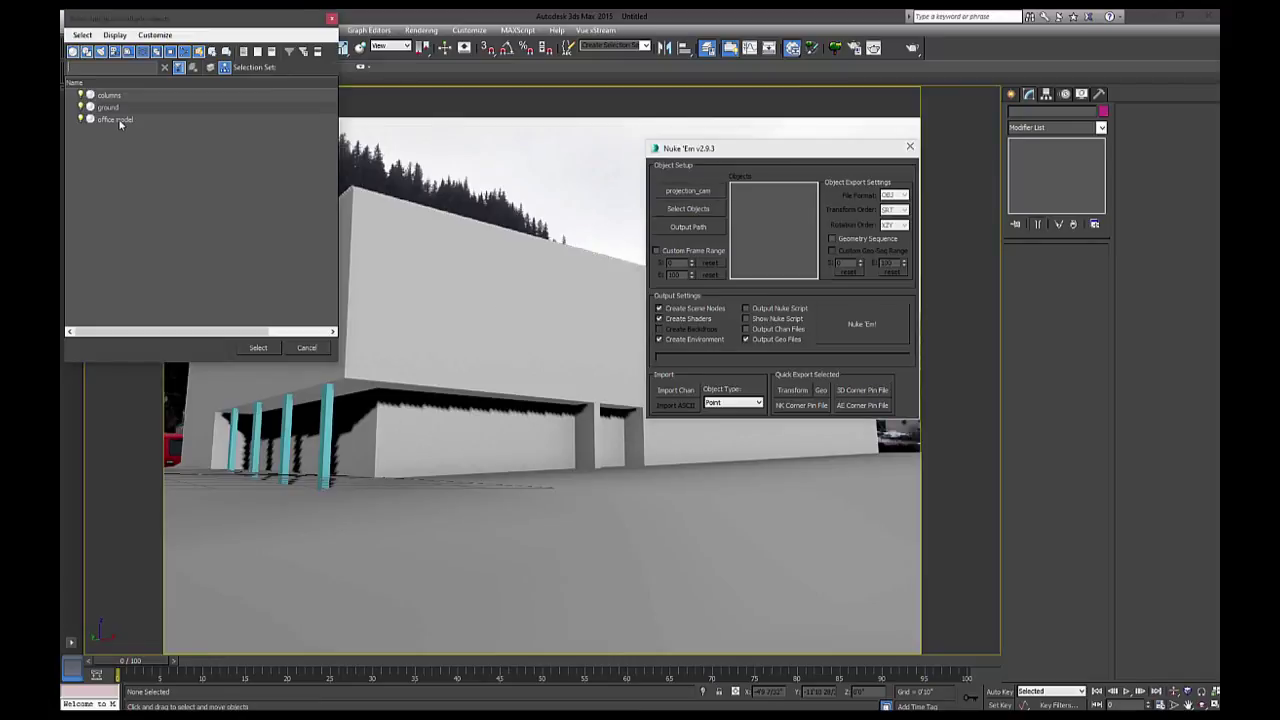
{"action": "left_click_drag", "start_coordinate": [118, 119], "coordinate": [110, 100]}
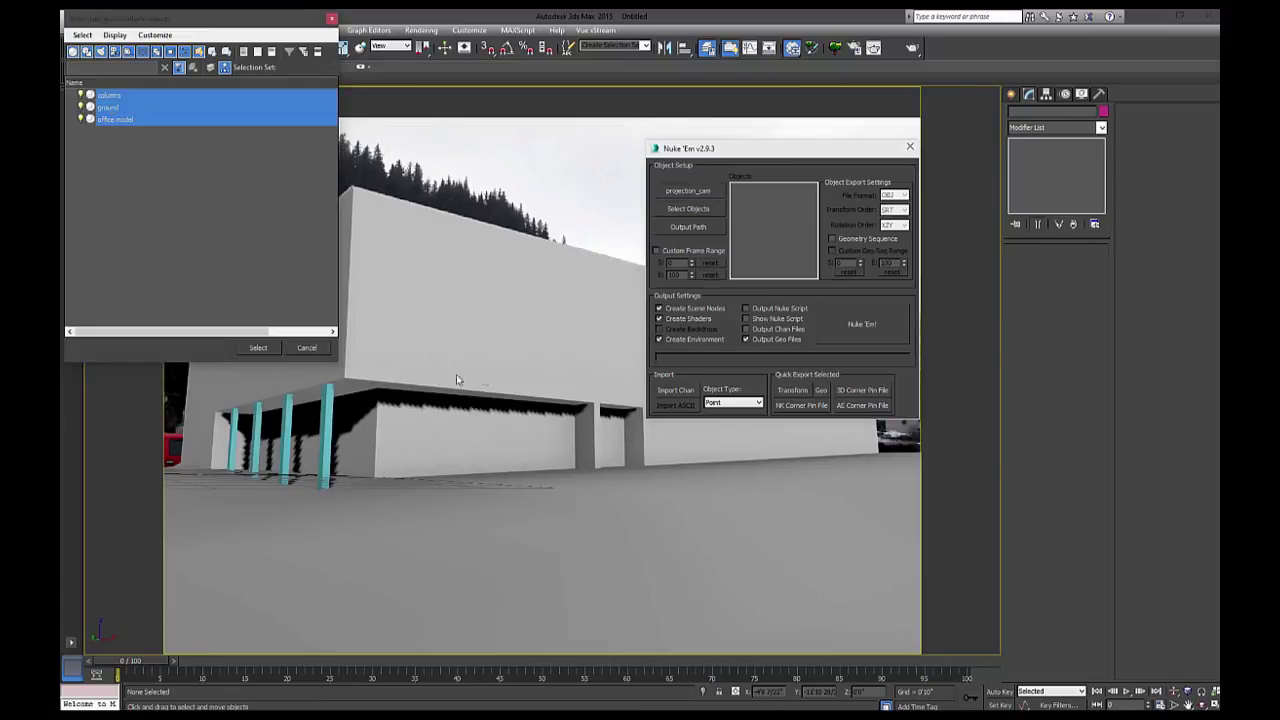
{"action": "left_click", "coordinate": [258, 347]}
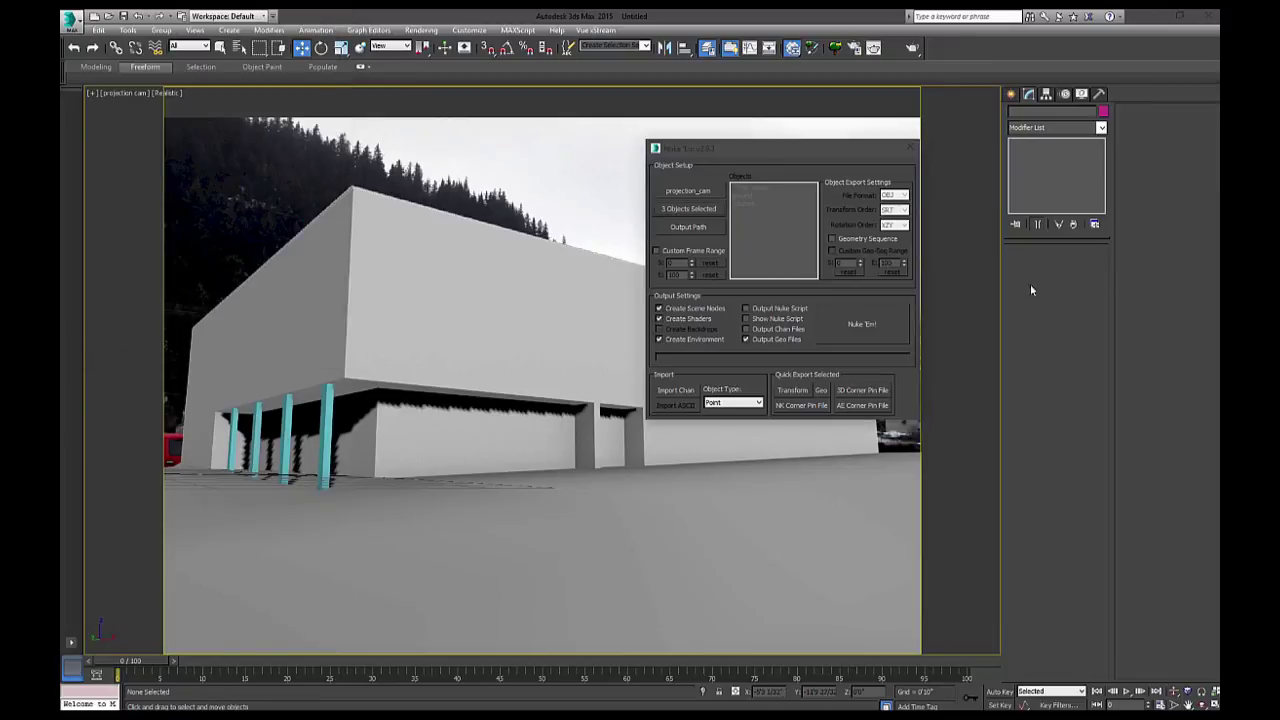
Export the camera and geometry with Nuke 'Em to New folder (2), with Output Nuke Script enabled, and close the exporter
{"action": "left_click", "coordinate": [689, 228]}
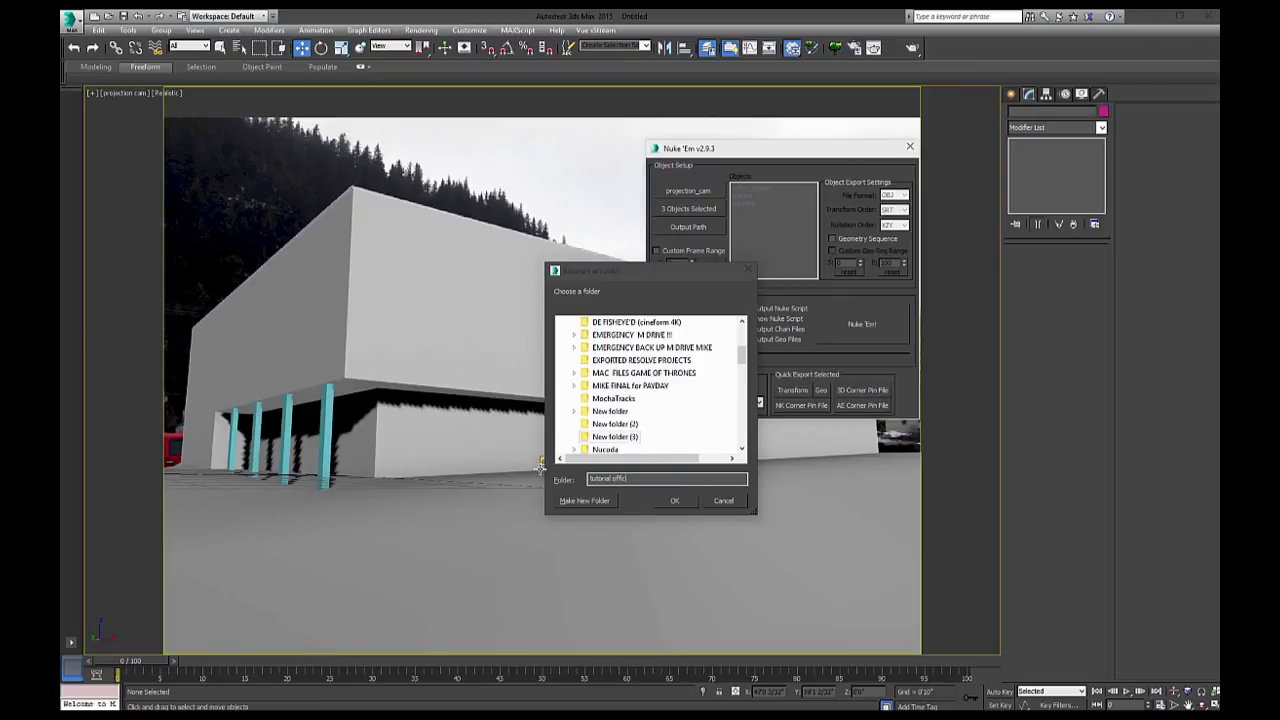
{"action": "key", "text": "Return"}
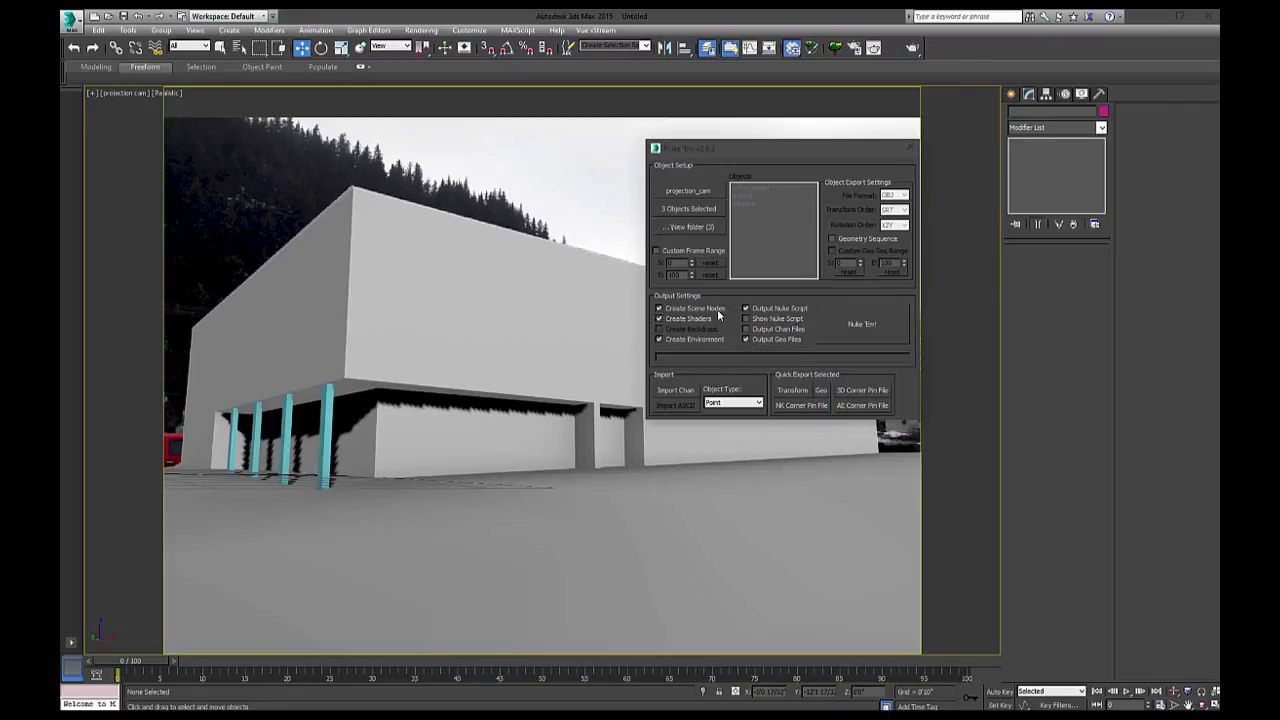
{"action": "left_click", "coordinate": [862, 326]}
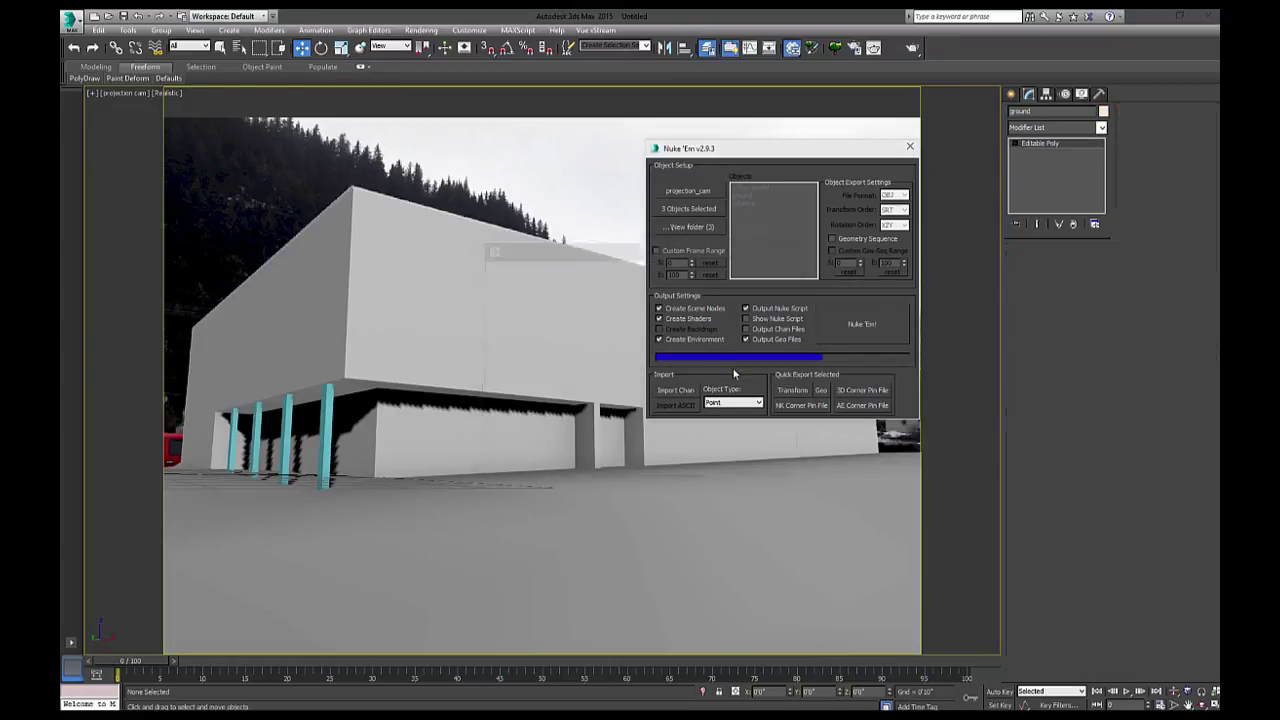
{"action": "left_click", "coordinate": [910, 147]}
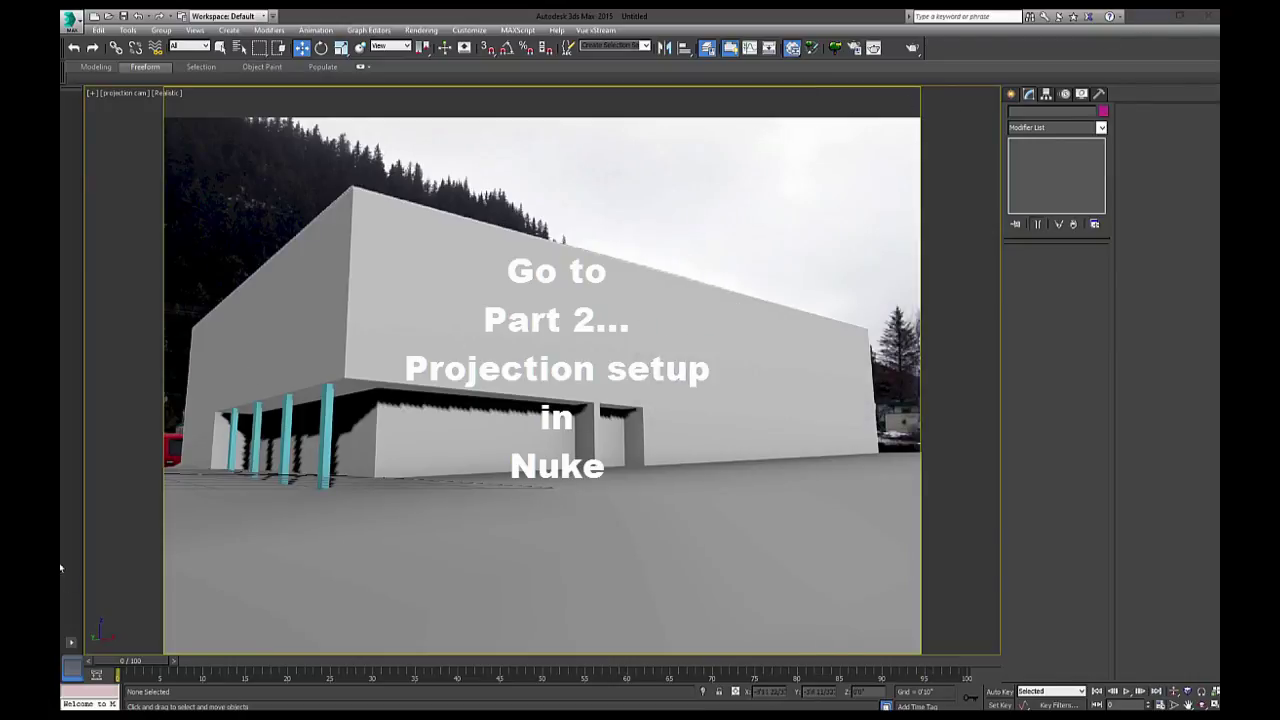